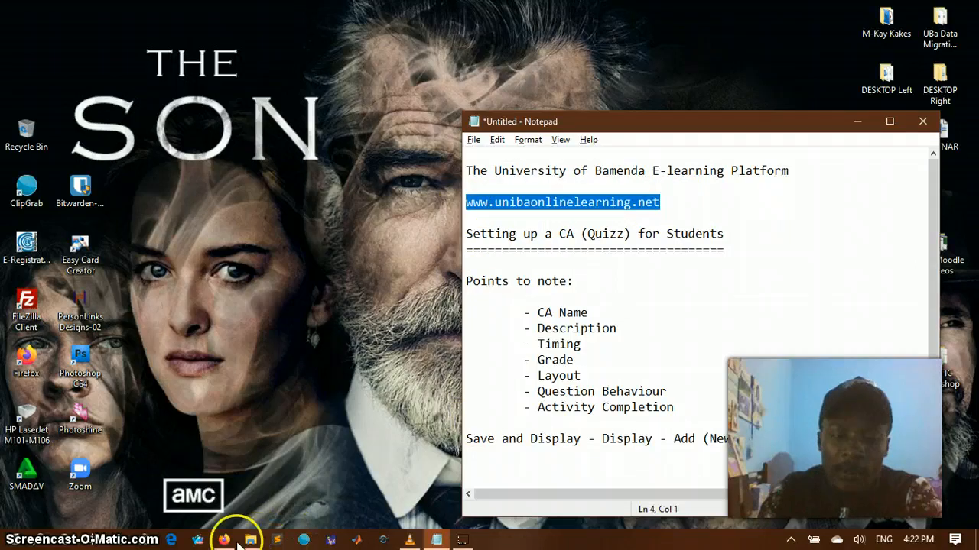
- Switch to Firefox and log in to unibaonlinelearning.net as ictfocalpoint1 with the account password, declining to save the login
click(229, 540)
click(853, 86)
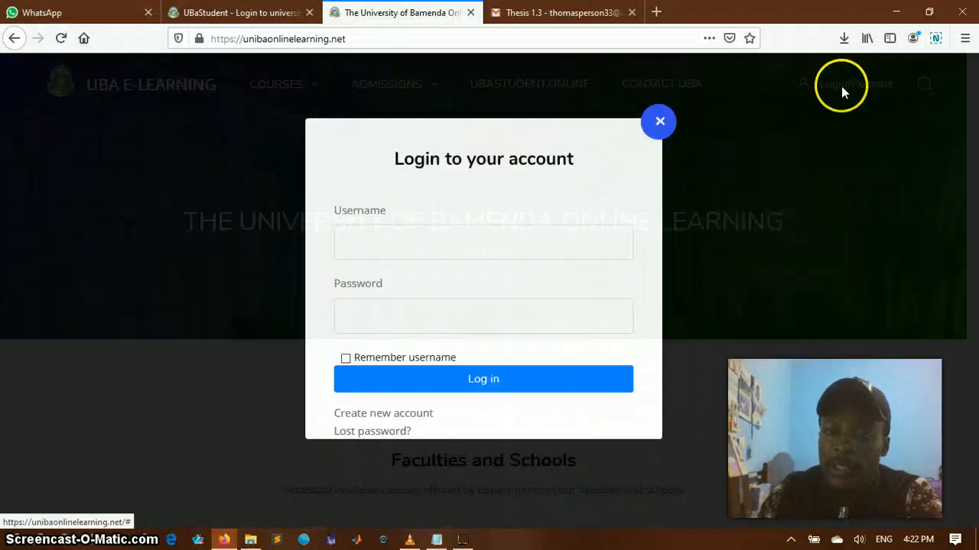
click(410, 251)
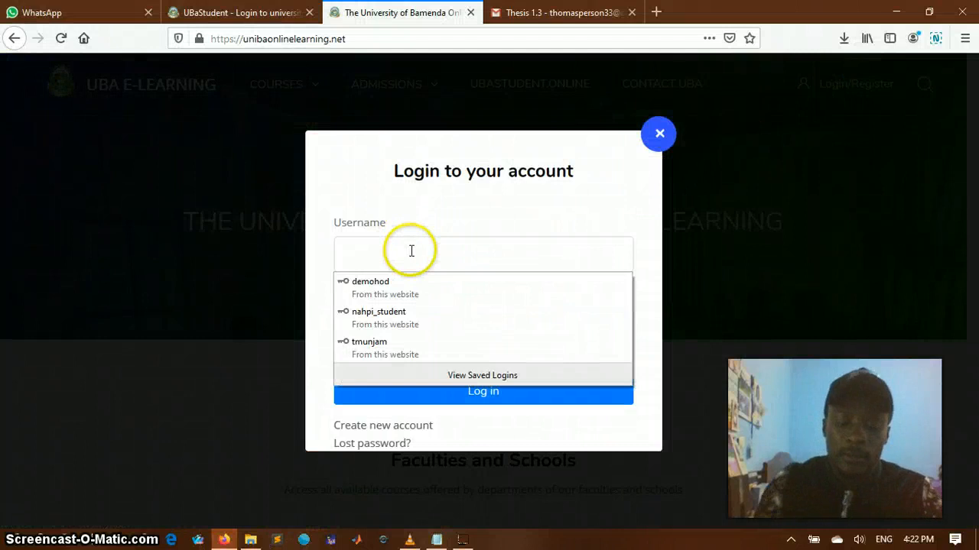
text(ictfocalpoint1)
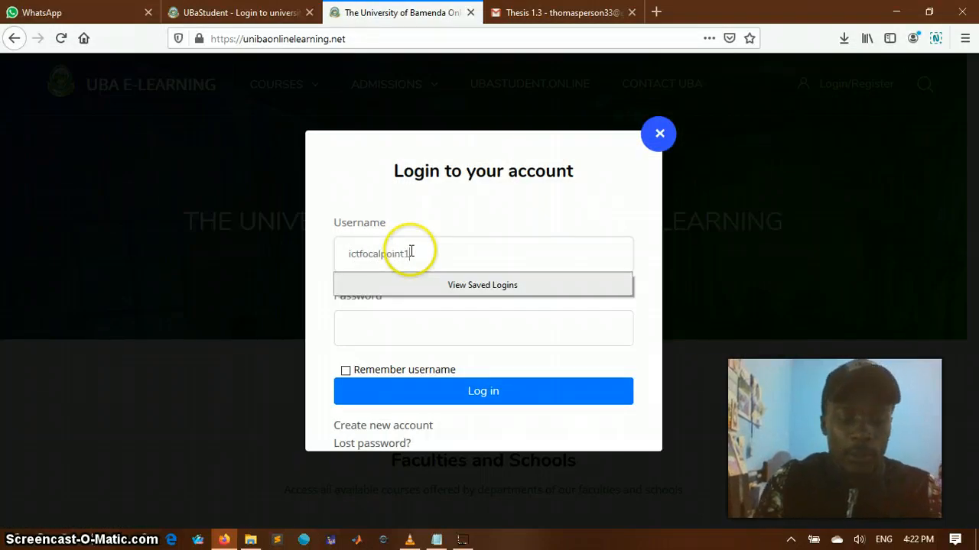
key(Tab)
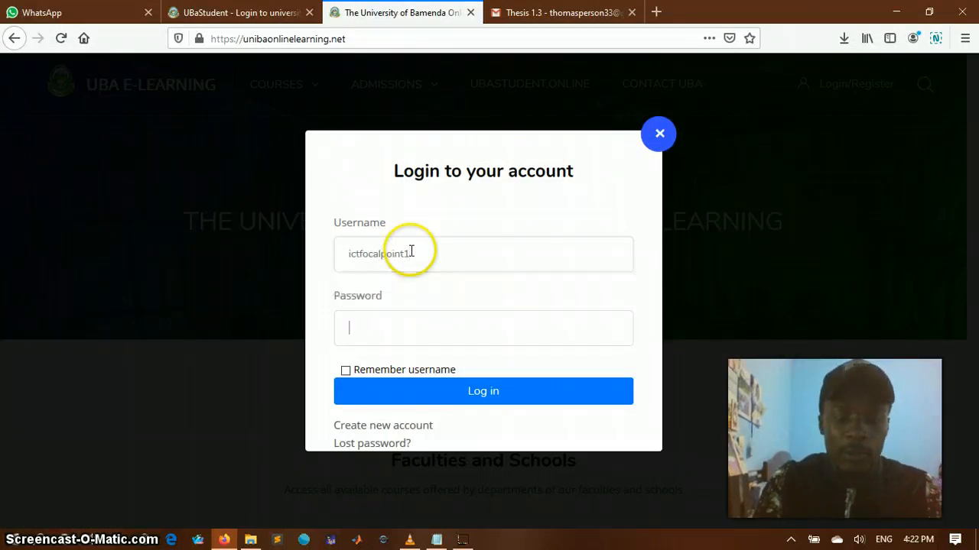
text(***)
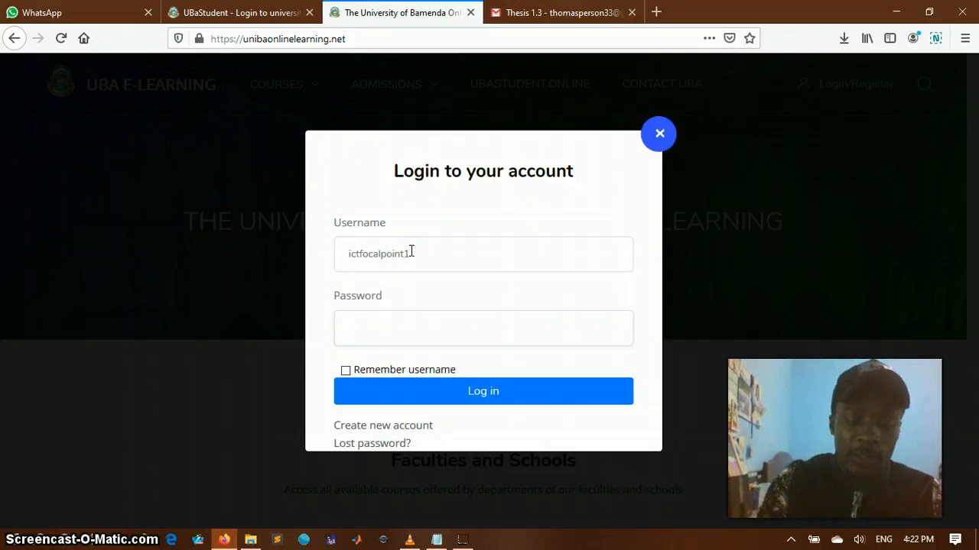
text(**)
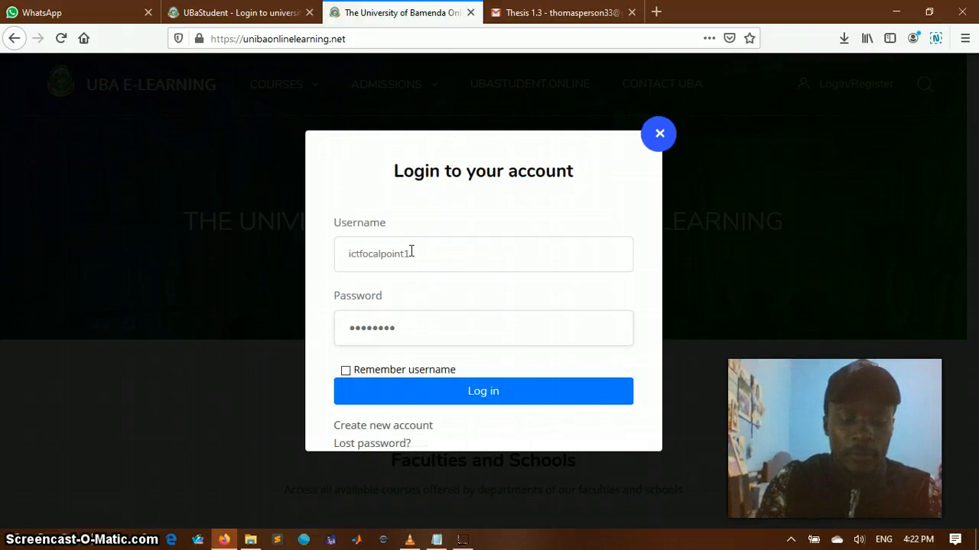
key(Return)
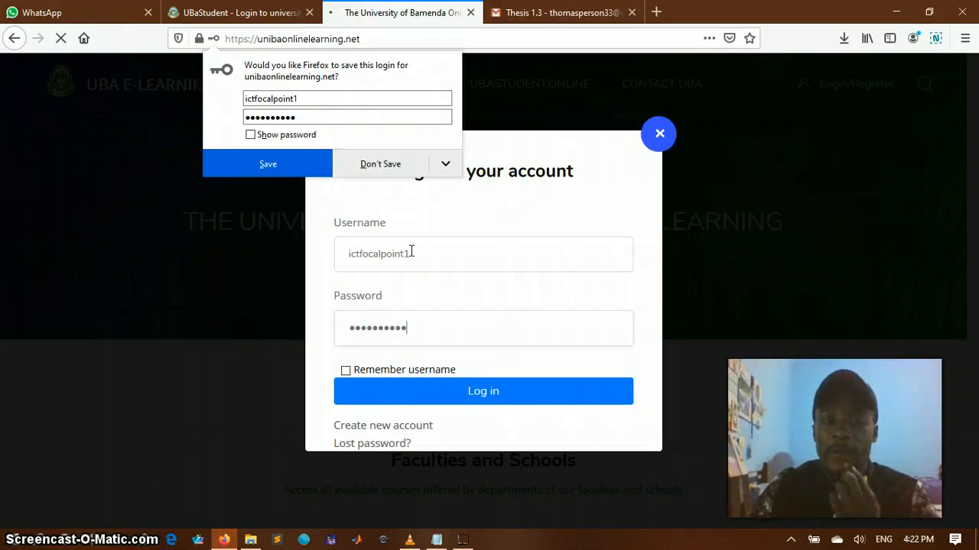
click(390, 170)
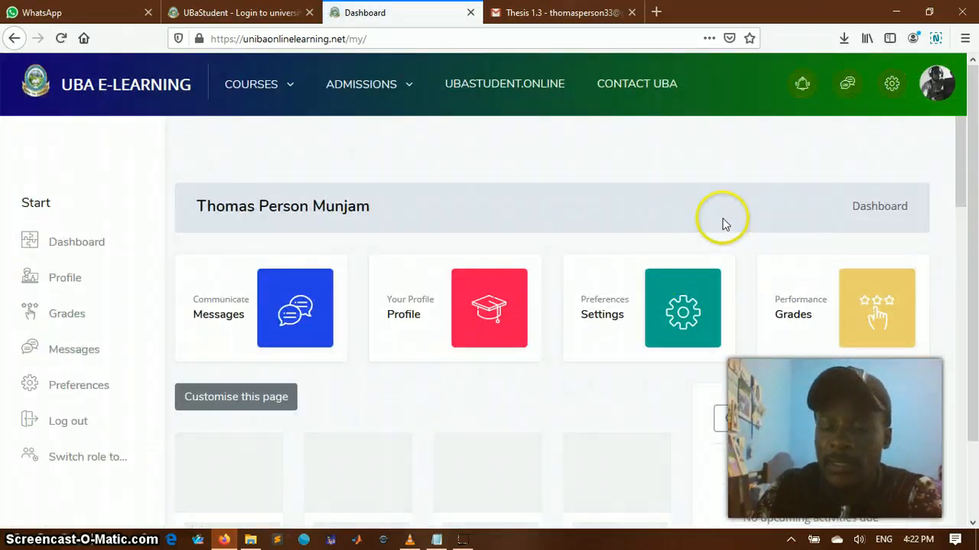
- Examine the dashboard, including its shortcut cards and the course overview
scroll(578, 229, down, 5)
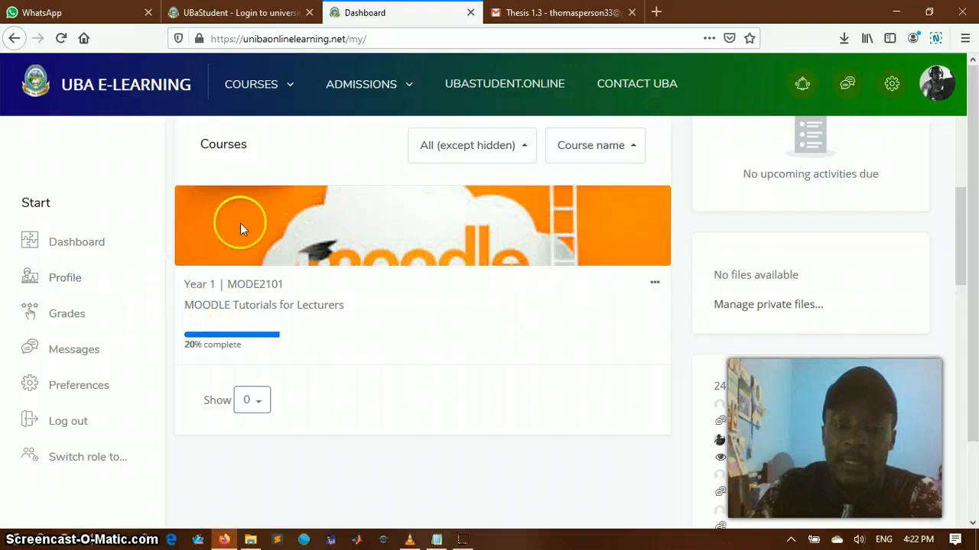
scroll(578, 224, up, 5)
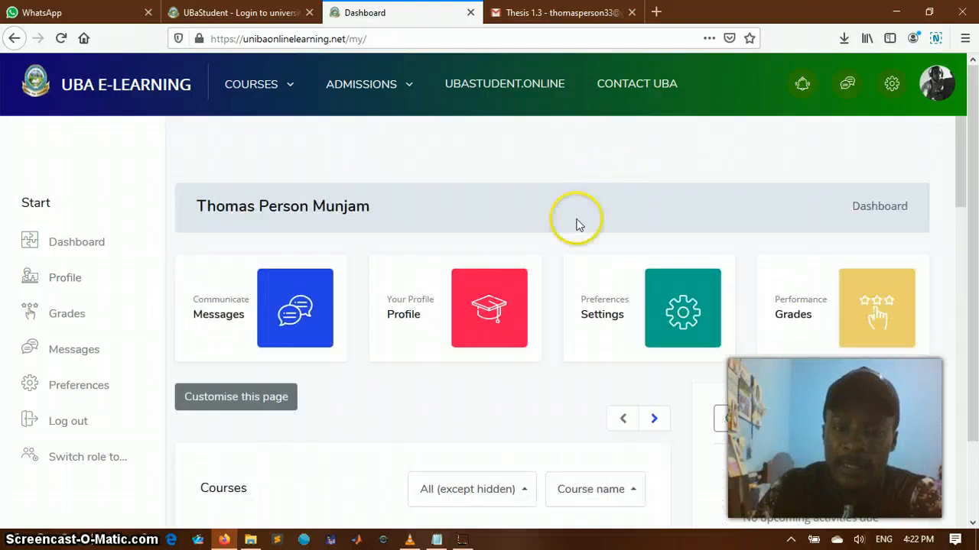
scroll(459, 337, down, 5)
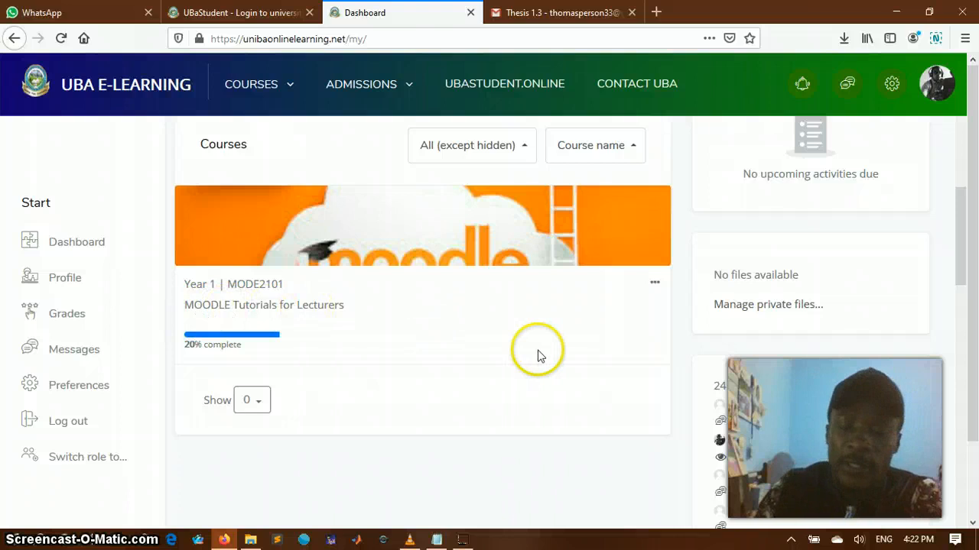
scroll(538, 356, up, 5)
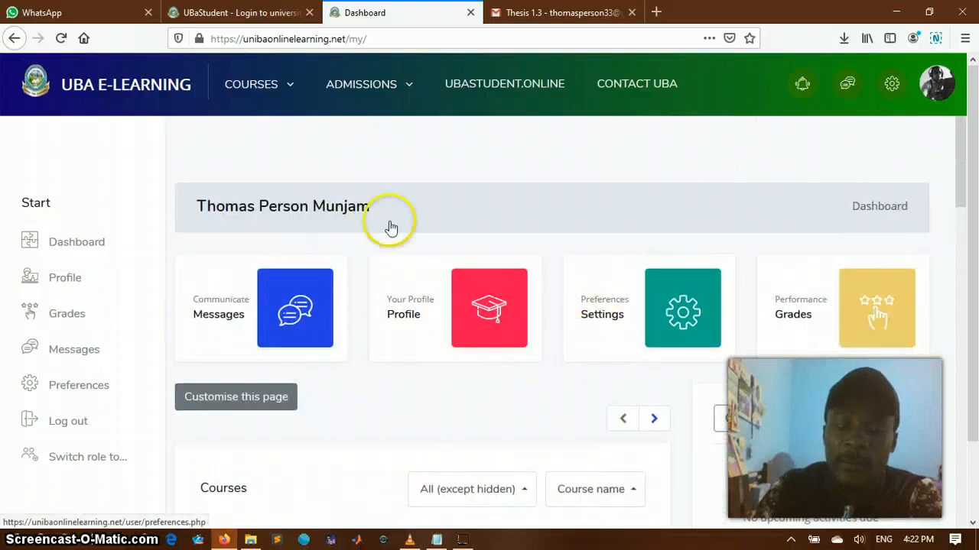
scroll(431, 360, down, 4)
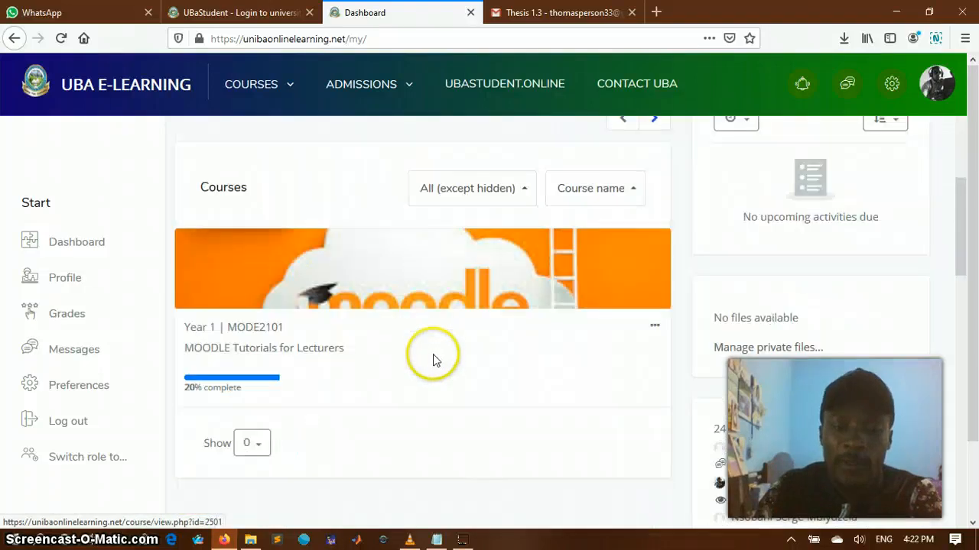
scroll(413, 355, down, 2)
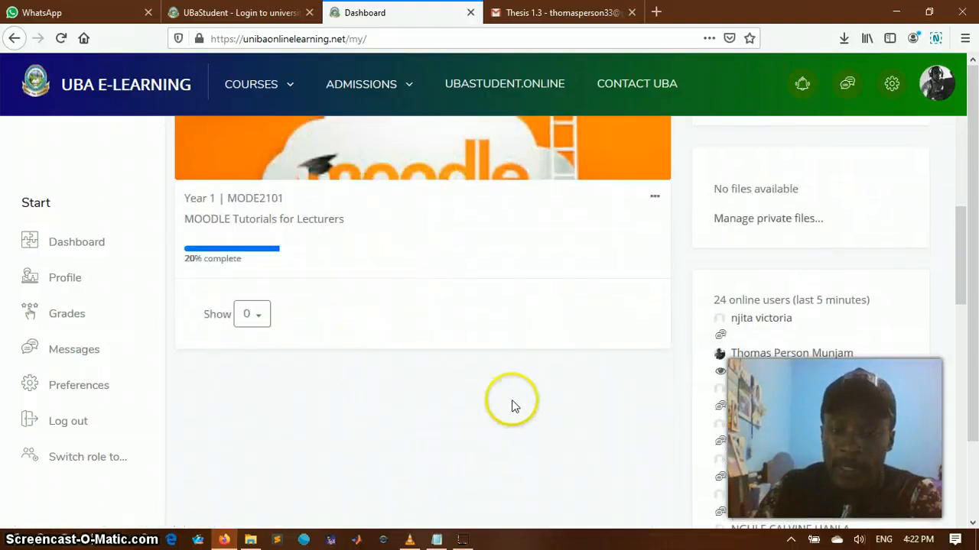
scroll(543, 314, up, 6)
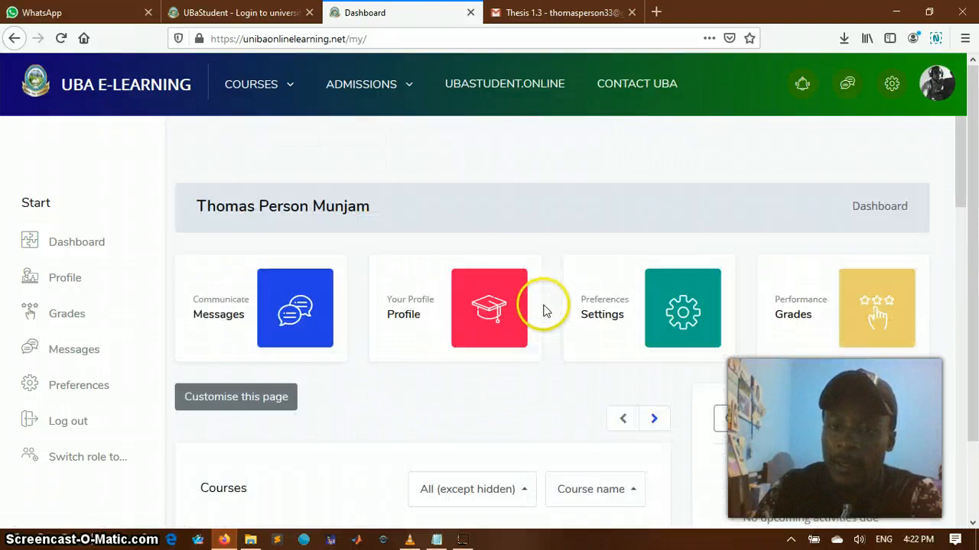
- Close the stray advert page, open the MOODLE Tutorials for Lecturers course (MODE2101) and turn its editing on
click(892, 86)
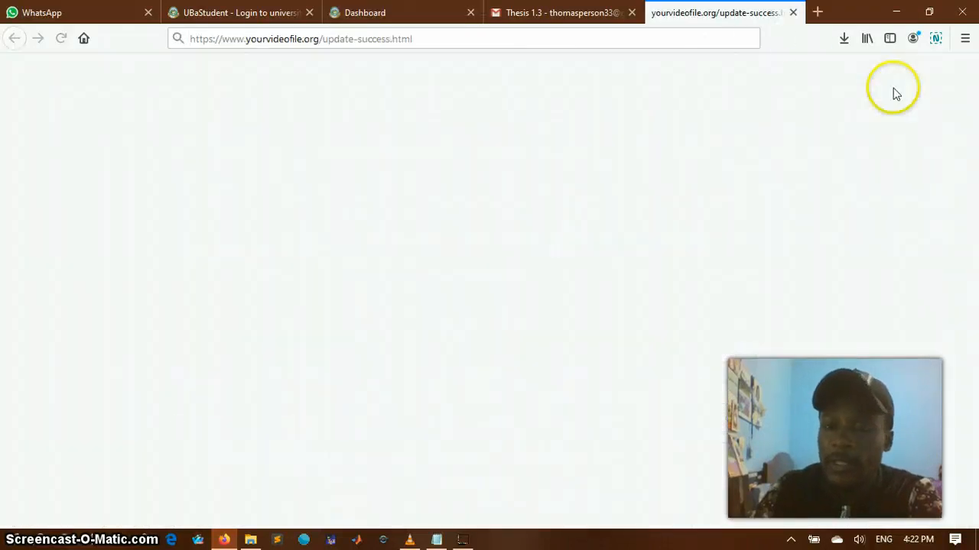
click(794, 12)
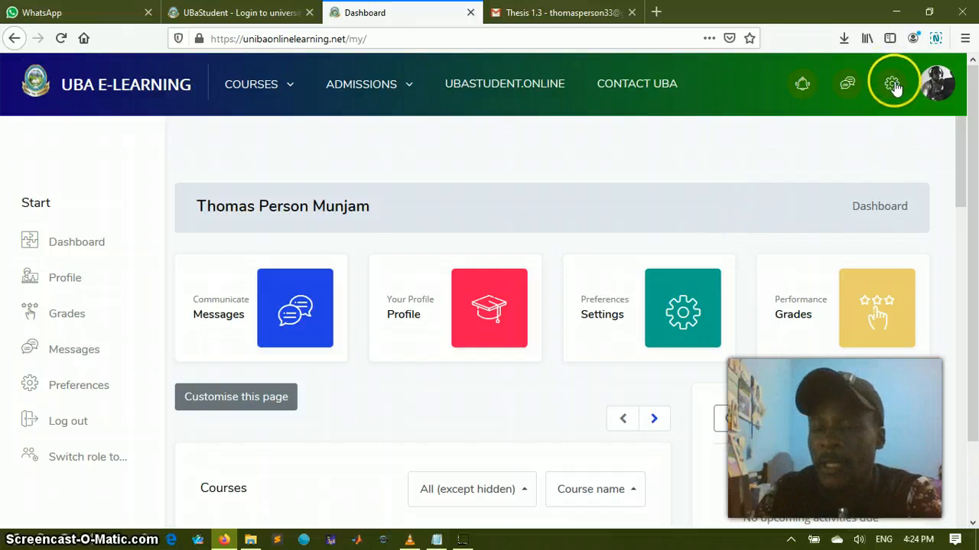
click(893, 86)
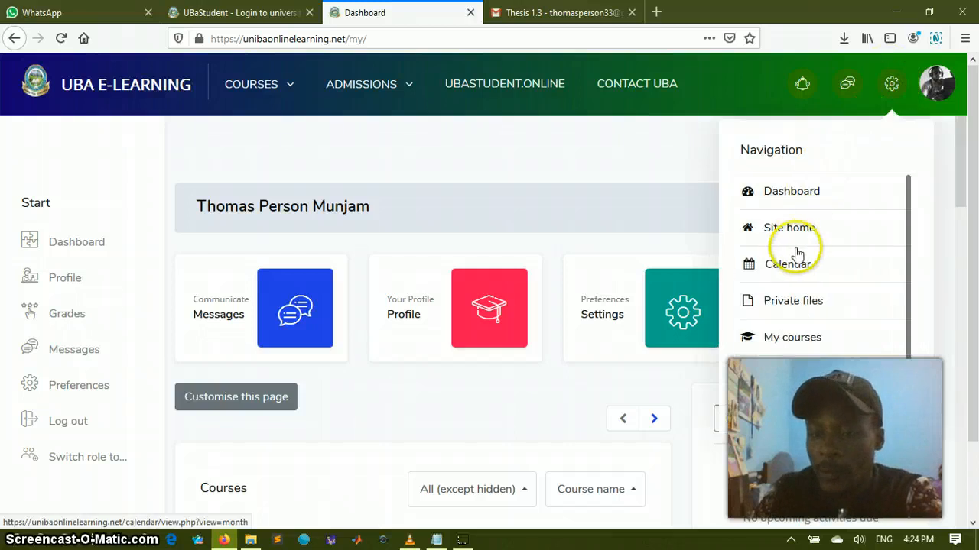
click(808, 376)
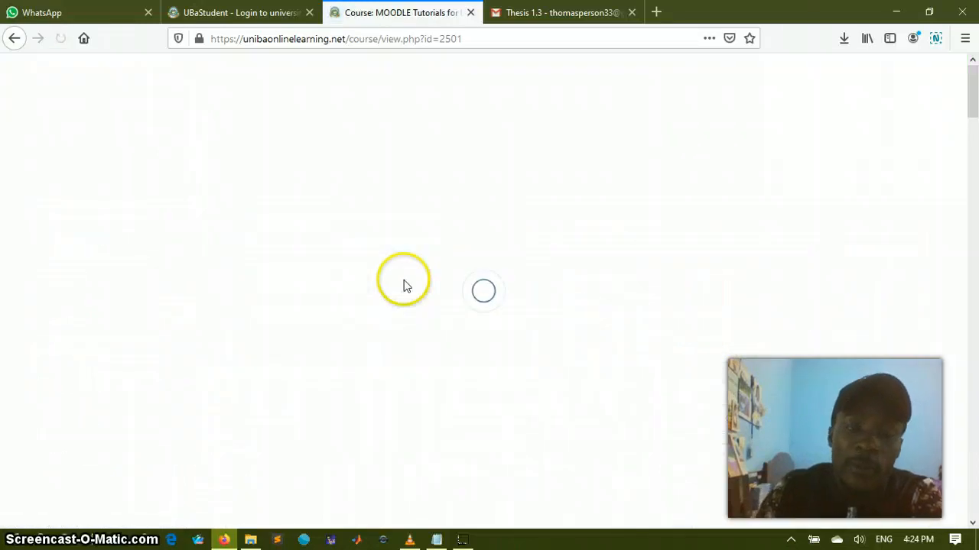
scroll(402, 287, down, 1)
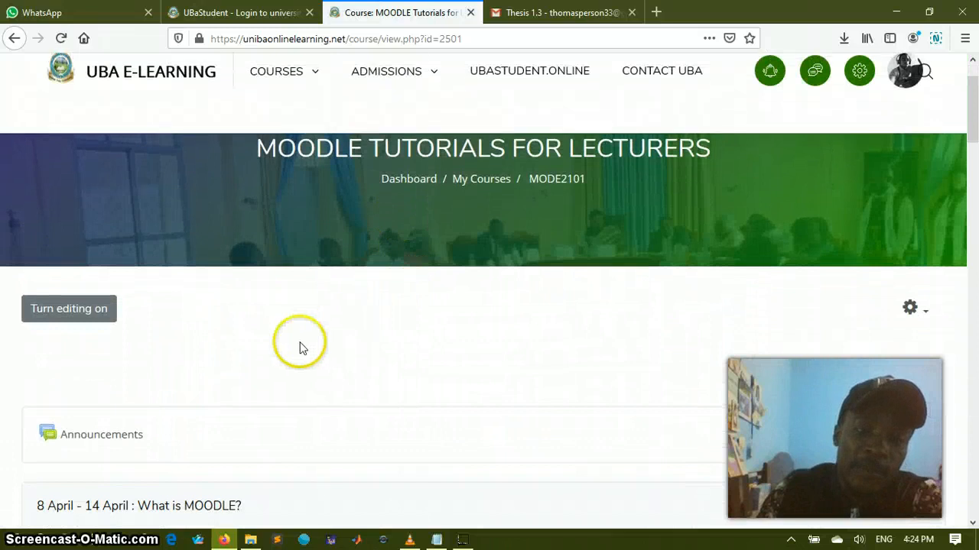
scroll(413, 260, up, 1)
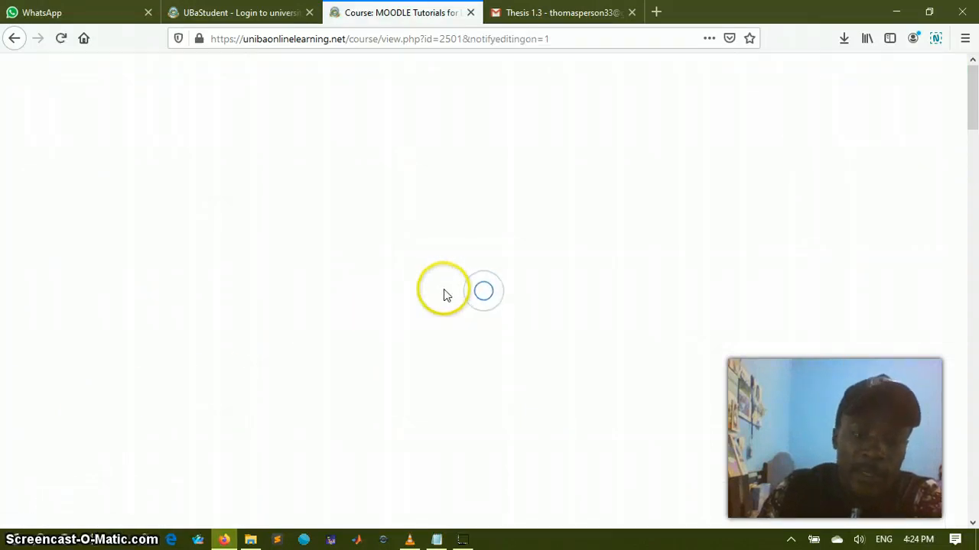
- Open the activity and resource chooser for the empty 3 June - 9 June section of the course
scroll(443, 296, down, 2)
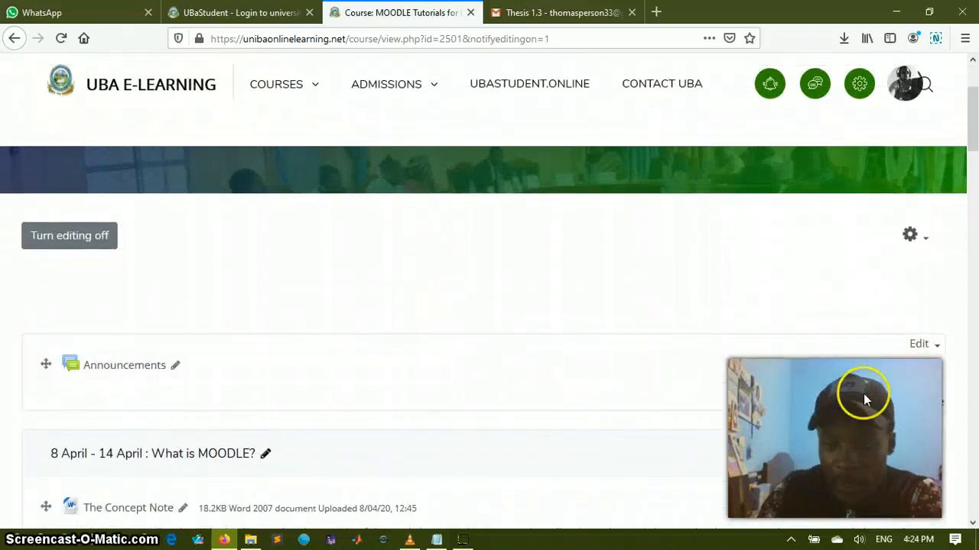
scroll(867, 382, down, 2)
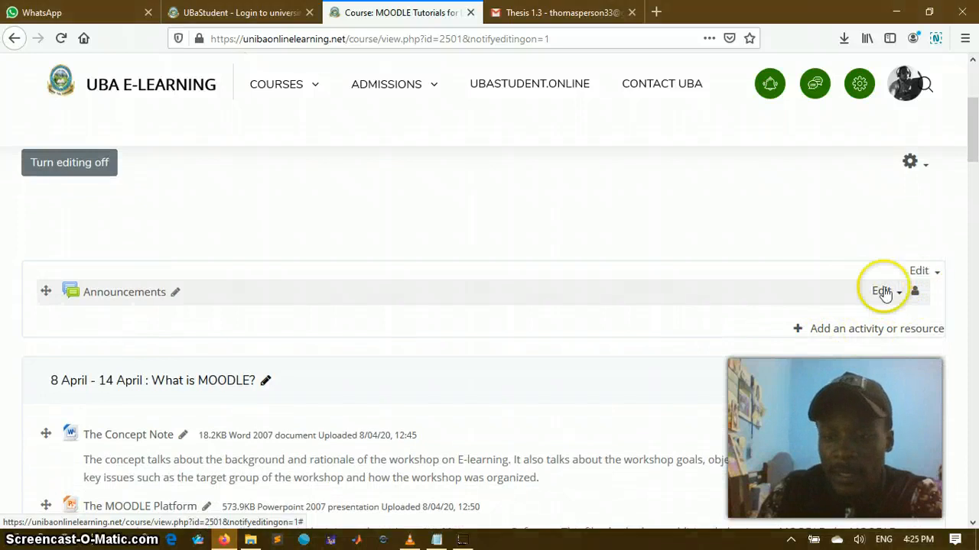
scroll(218, 403, down, 1)
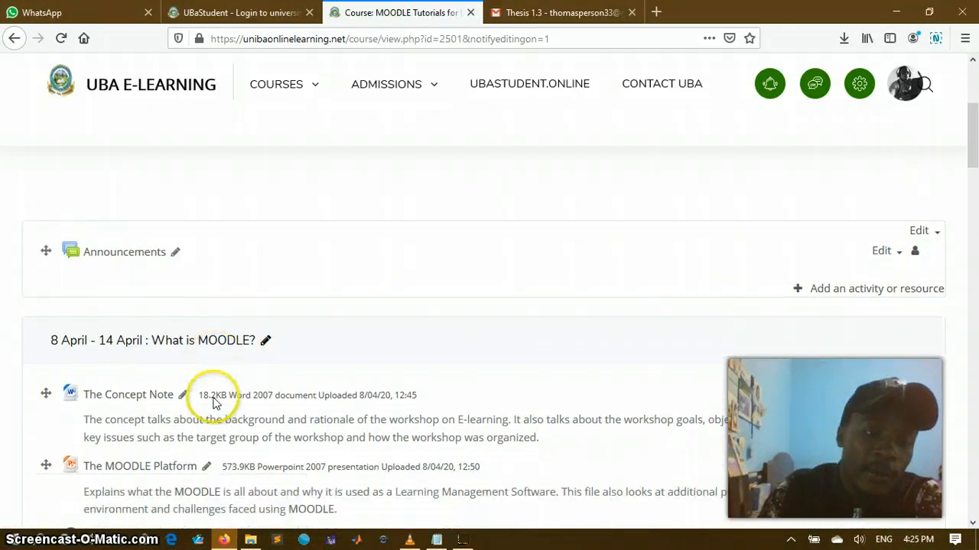
scroll(214, 403, down, 20)
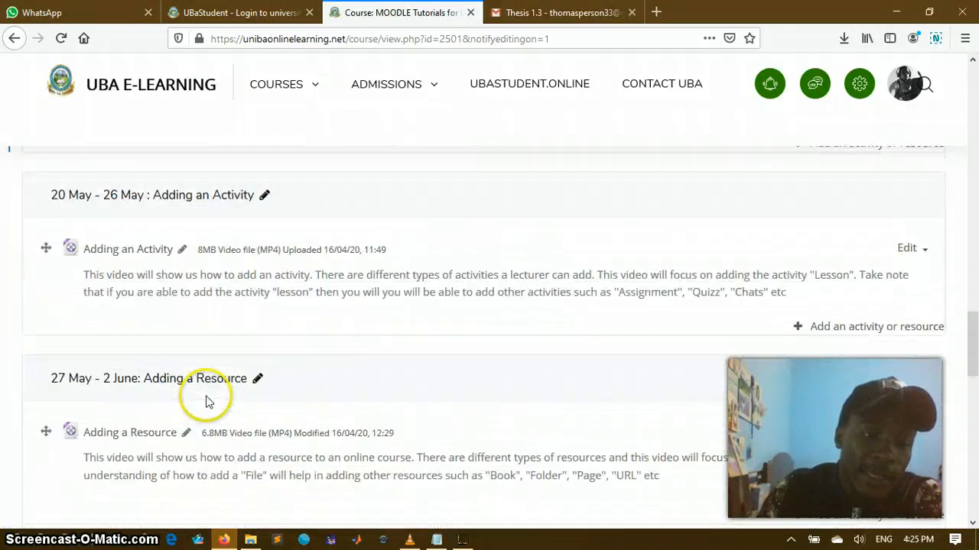
scroll(206, 402, down, 12)
scroll(72, 289, up, 3)
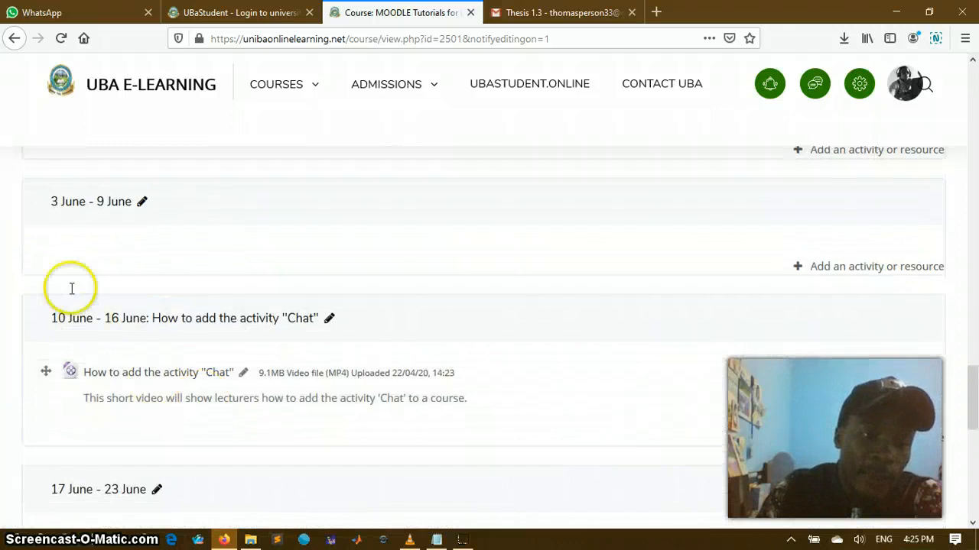
scroll(71, 289, up, 3)
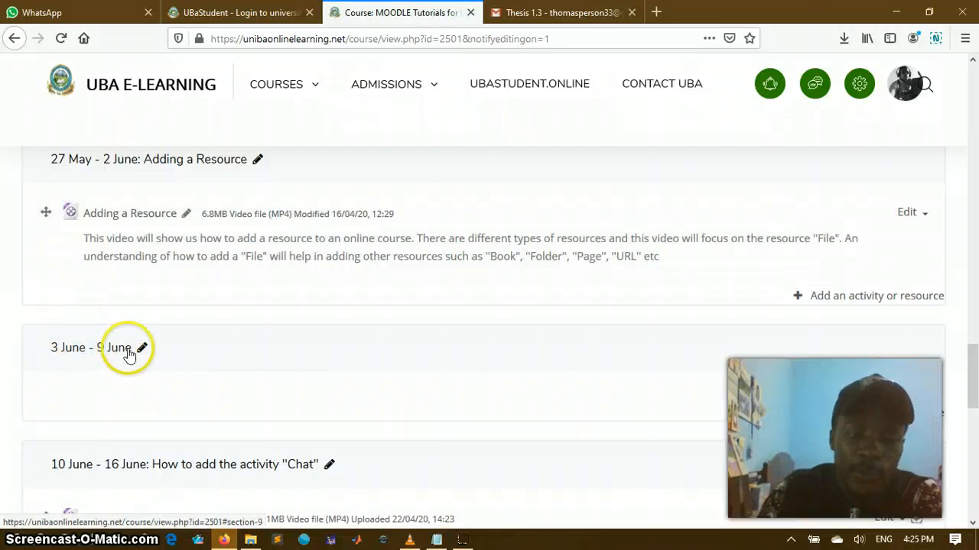
click(875, 410)
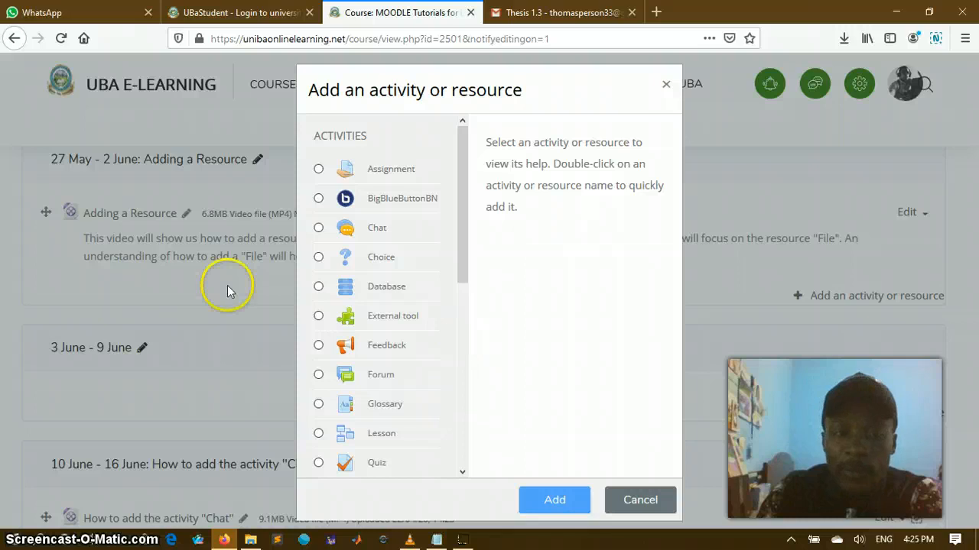
- Choose Quiz as the activity type and add it to the 3 June - 9 June section
scroll(386, 243, down, 2)
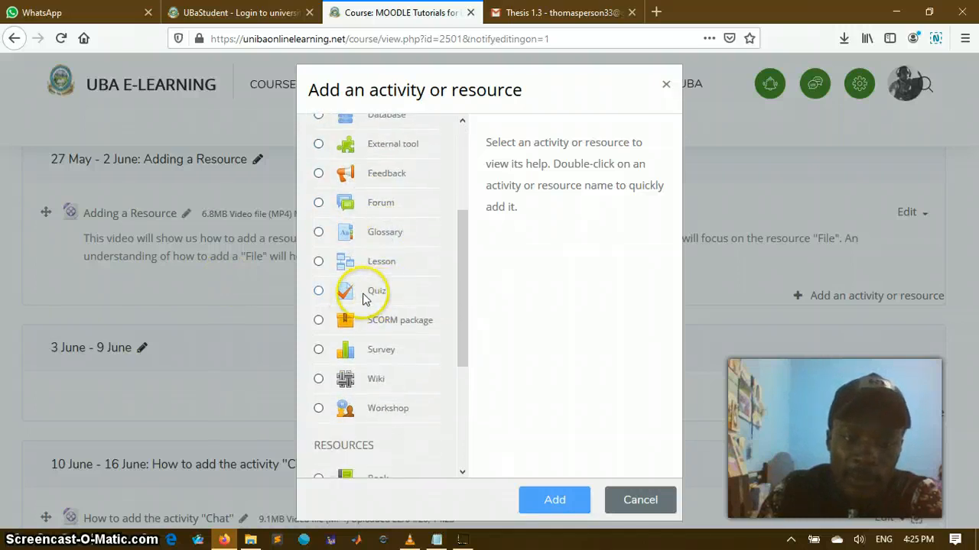
scroll(376, 297, up, 2)
scroll(375, 298, down, 2)
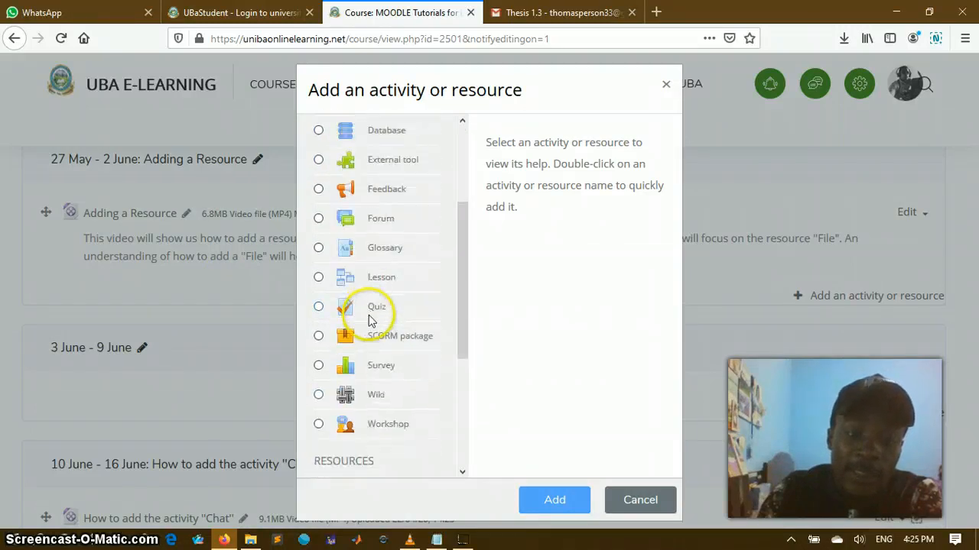
click(378, 294)
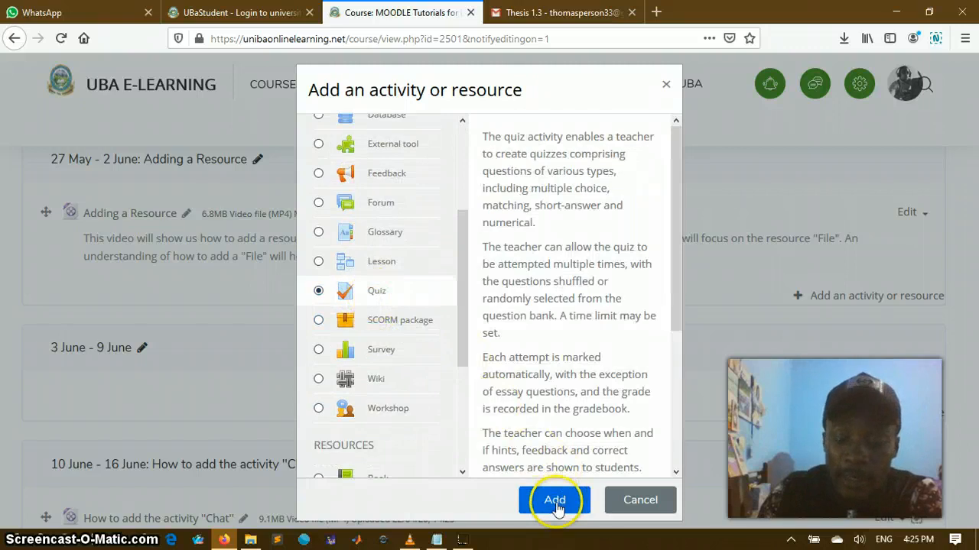
click(555, 500)
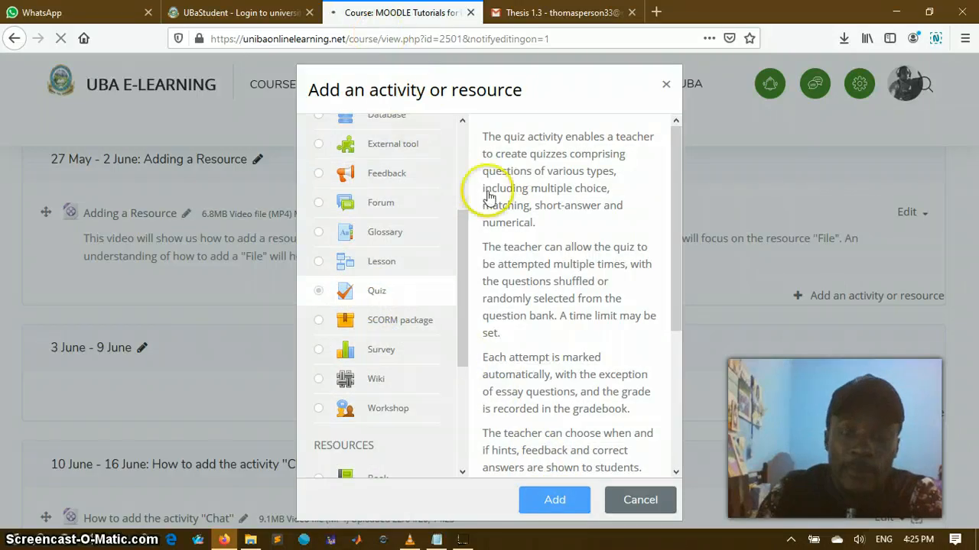
- Look over the new quiz's settings form and switch to Notepad to check the list of points to note
scroll(458, 264, up, 3)
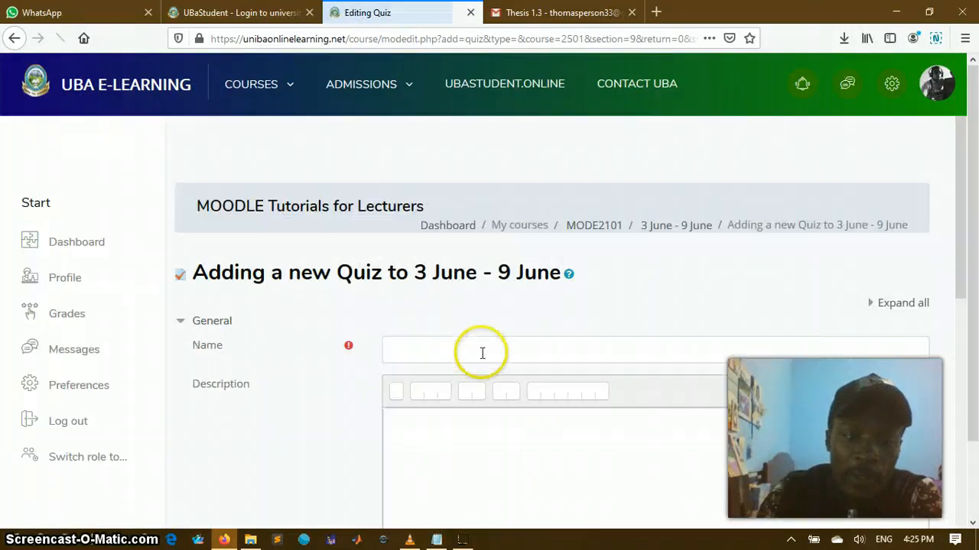
scroll(481, 349, down, 3)
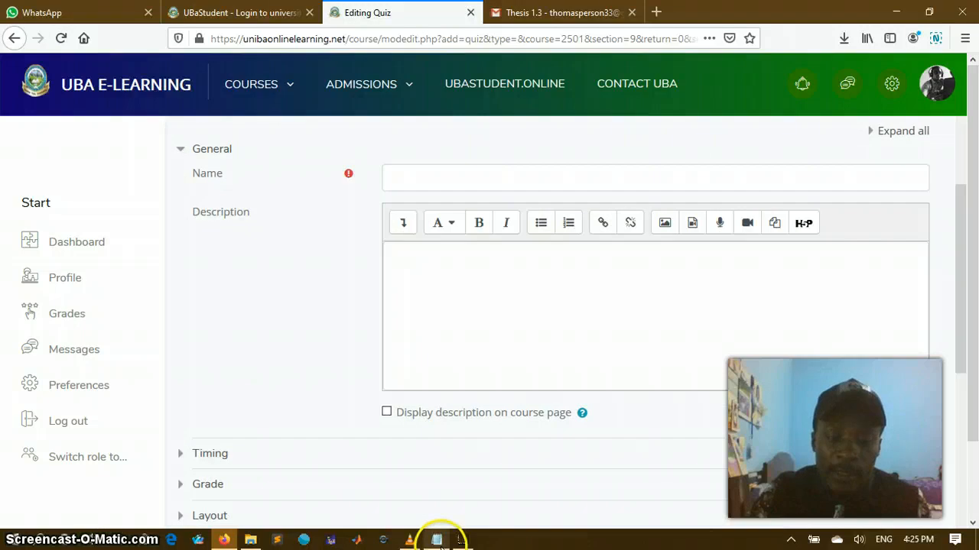
click(437, 541)
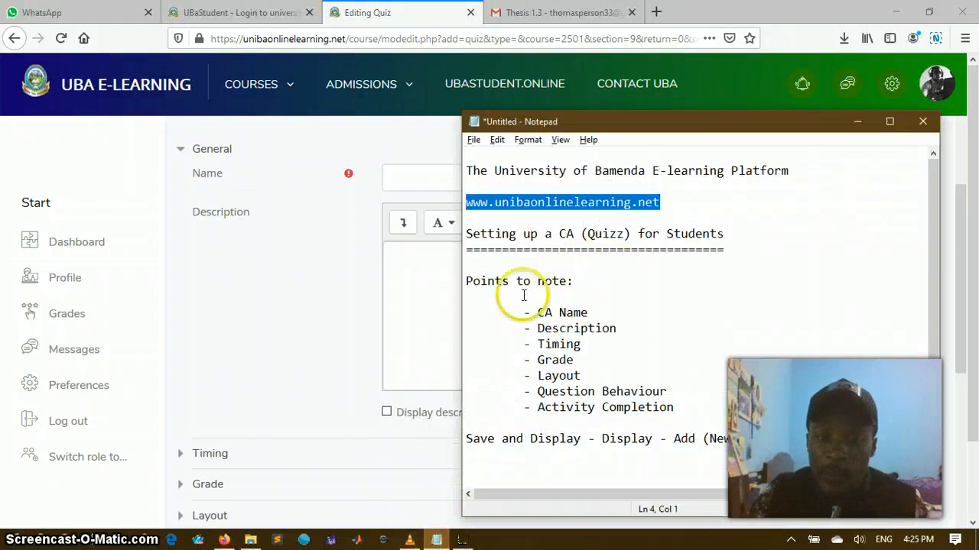
- Review the points to note in the Notepad list, from CA Name and Description down to Question Behaviour and Activity Completion
drag(463, 281, 683, 413)
click(605, 312)
drag(605, 313, 515, 313)
drag(618, 328, 528, 327)
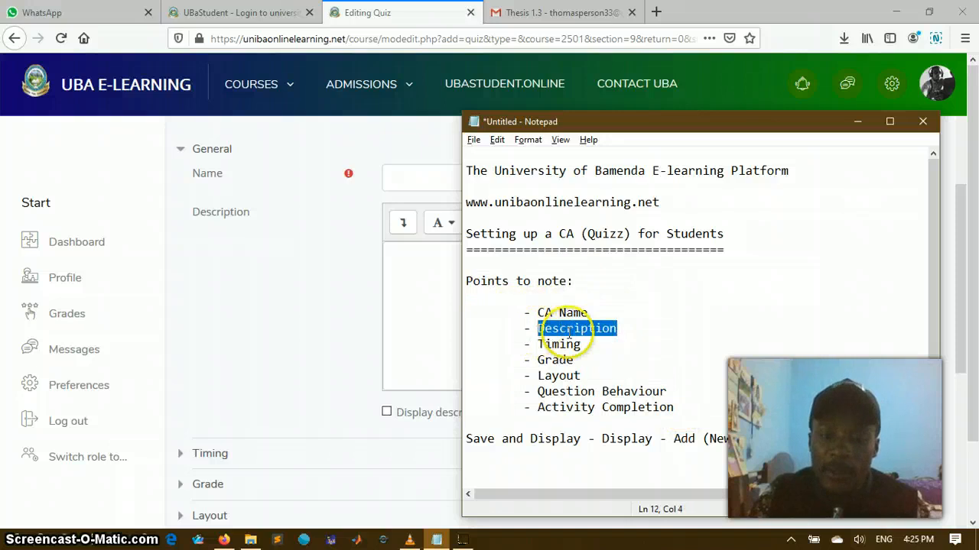
drag(602, 344, 515, 375)
drag(665, 391, 539, 388)
drag(680, 407, 518, 404)
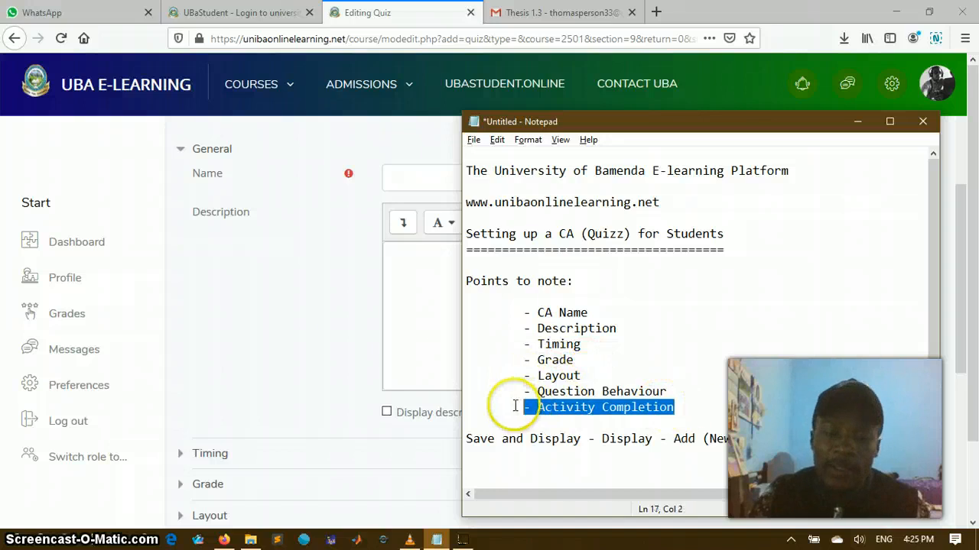
- Return to the quiz form in Firefox and name the quiz "CA number 1 for Moodle"
click(405, 290)
click(442, 184)
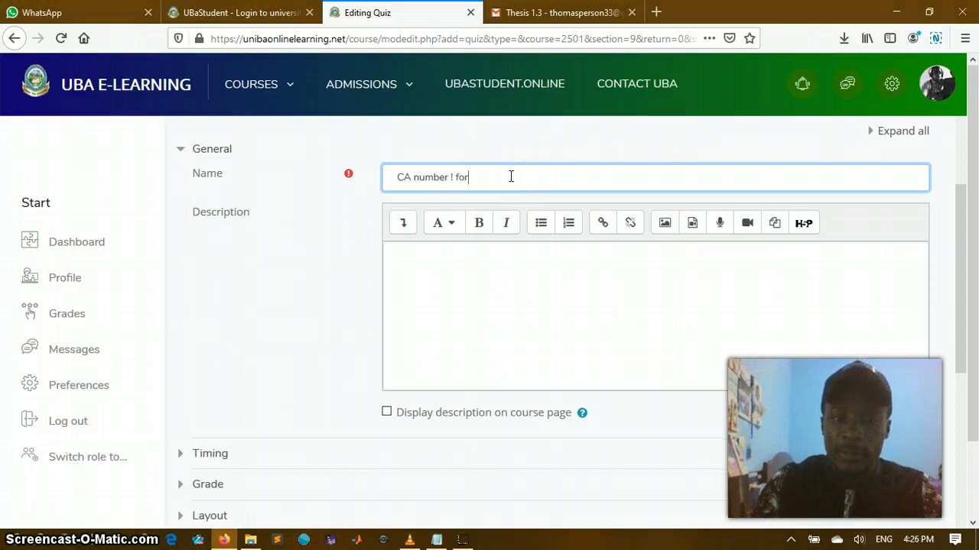
click(455, 179)
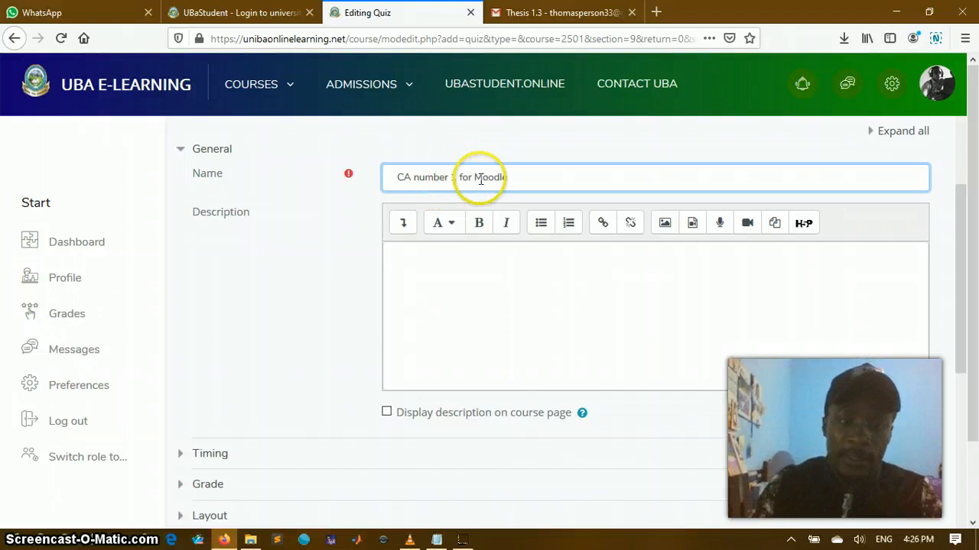
- Enter the quiz description "Students are expected to complete the CA within the required deadline."
click(463, 273)
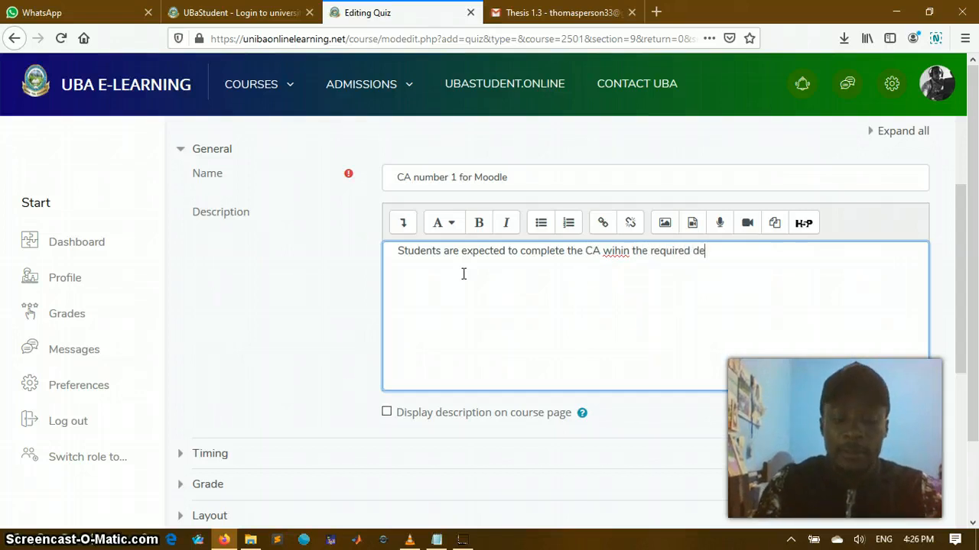
text(adline)
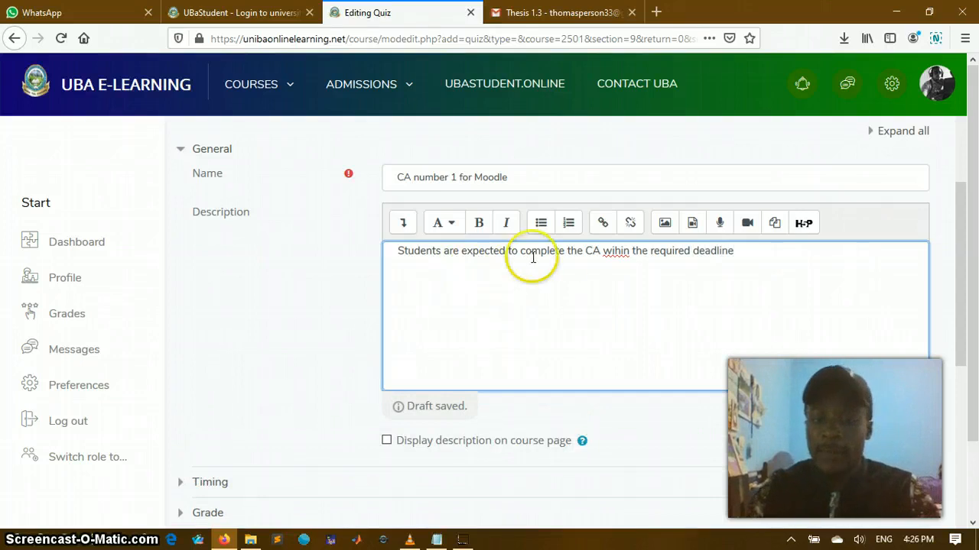
click(615, 251)
text(th)
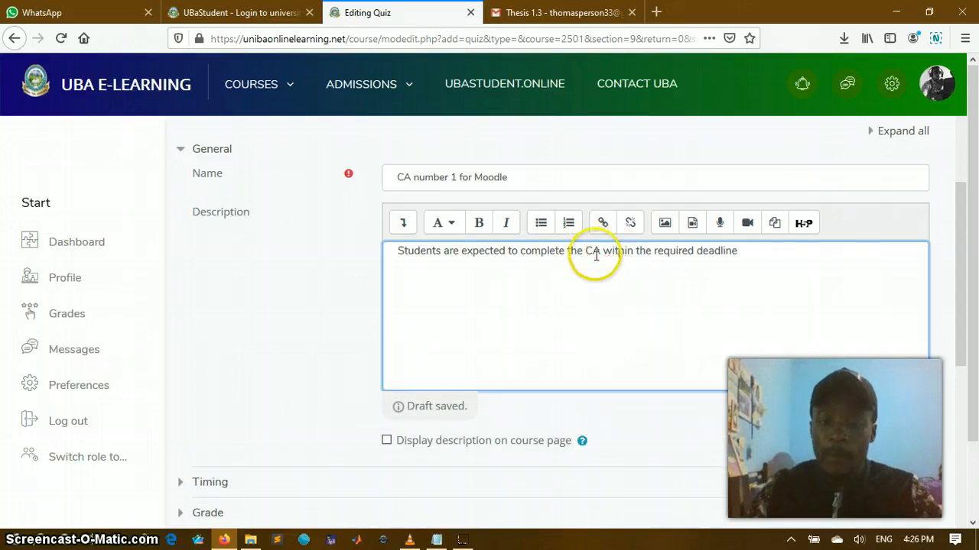
click(767, 254)
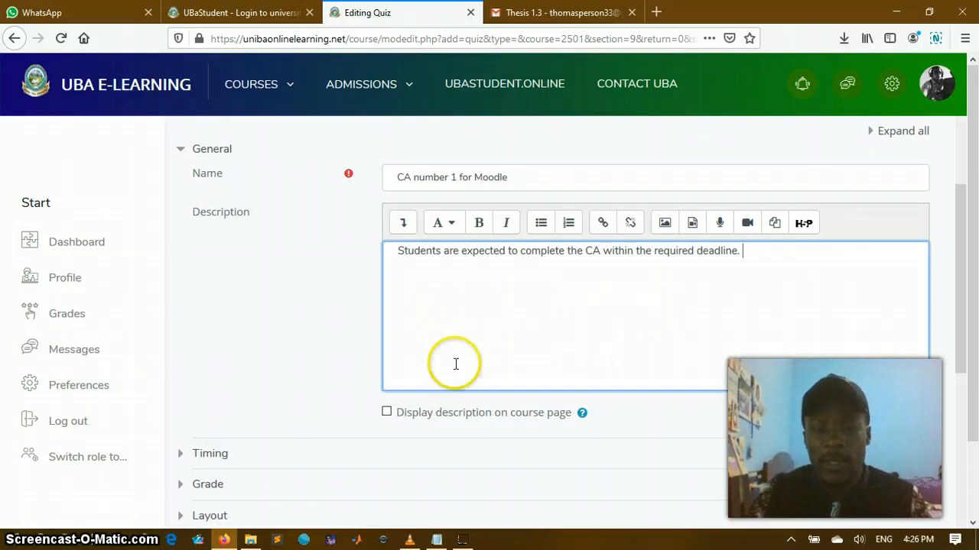
- Enable displaying the quiz description on the course page
drag(394, 254, 767, 275)
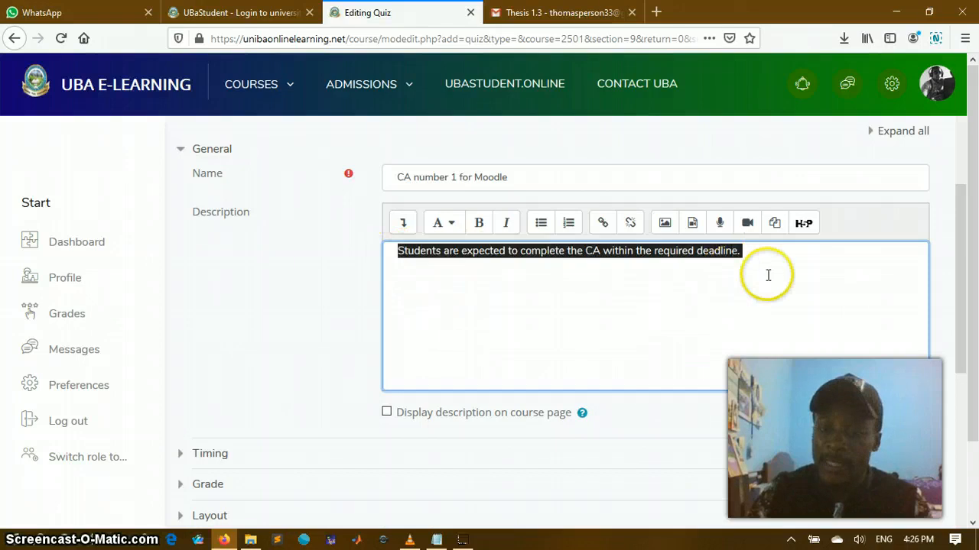
click(387, 413)
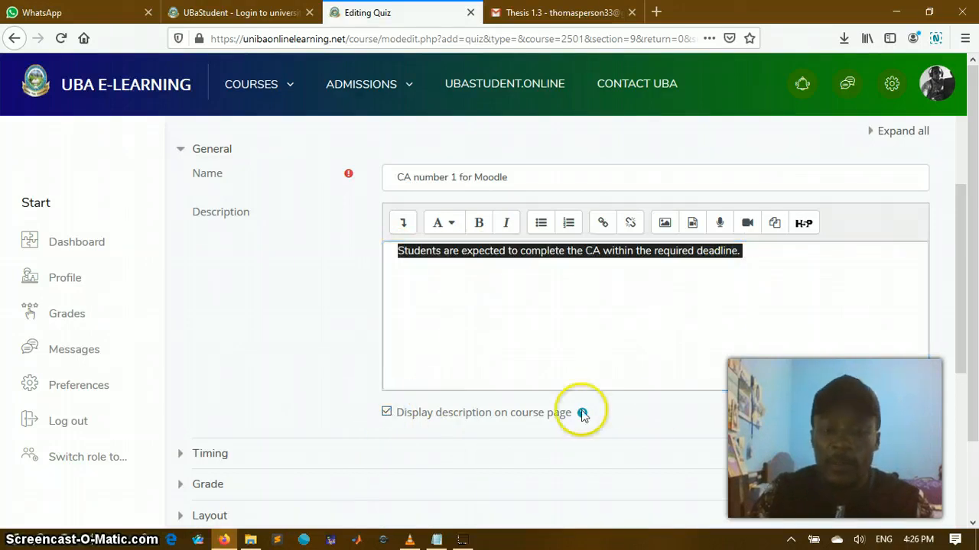
click(651, 418)
- Check the Timing point in the Notepad list, then return to the quiz form and expand its Timing settings
scroll(654, 417, down, 1)
scroll(653, 417, down, 1)
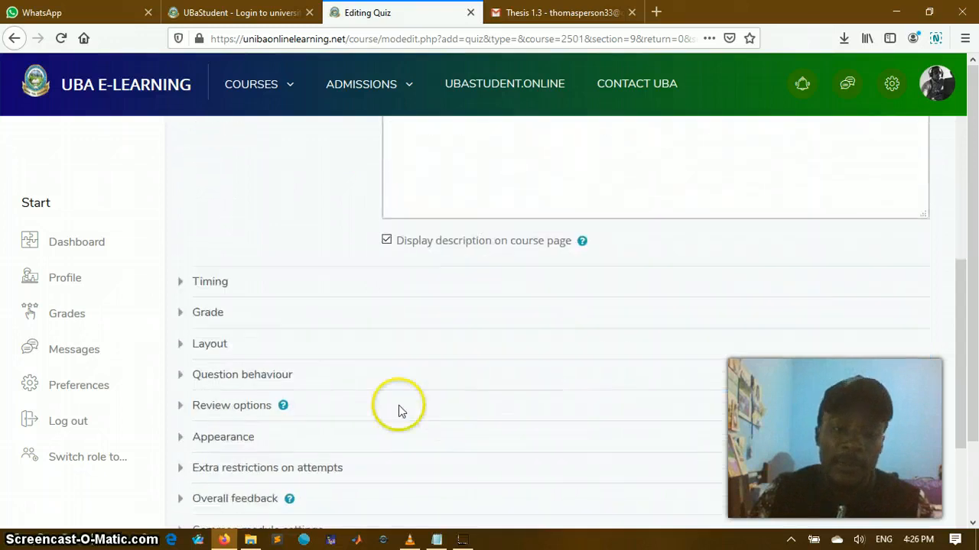
click(436, 540)
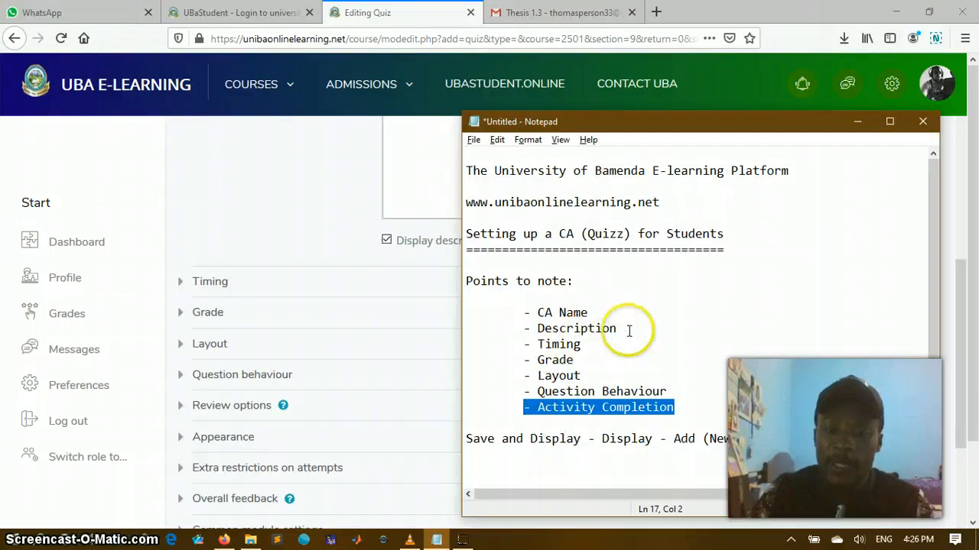
drag(596, 345, 495, 342)
click(230, 213)
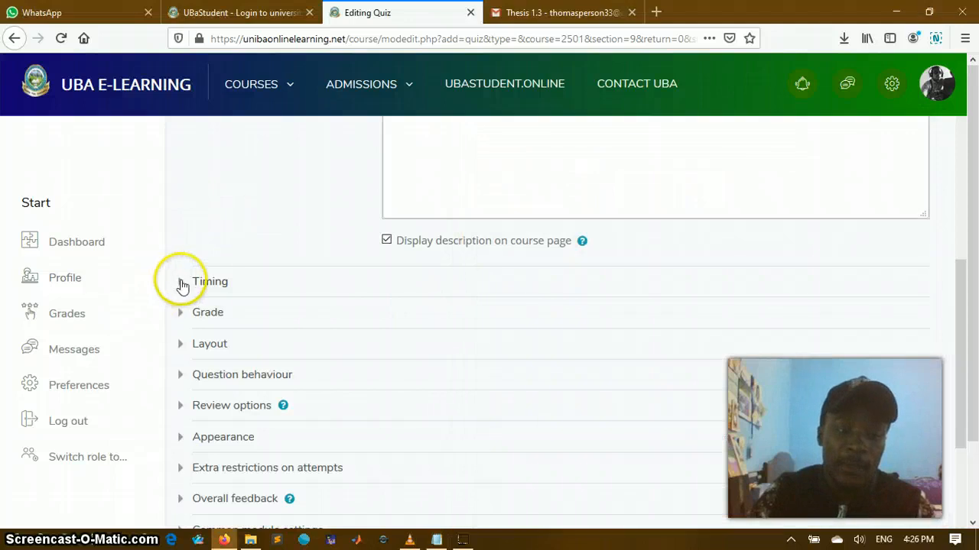
click(187, 284)
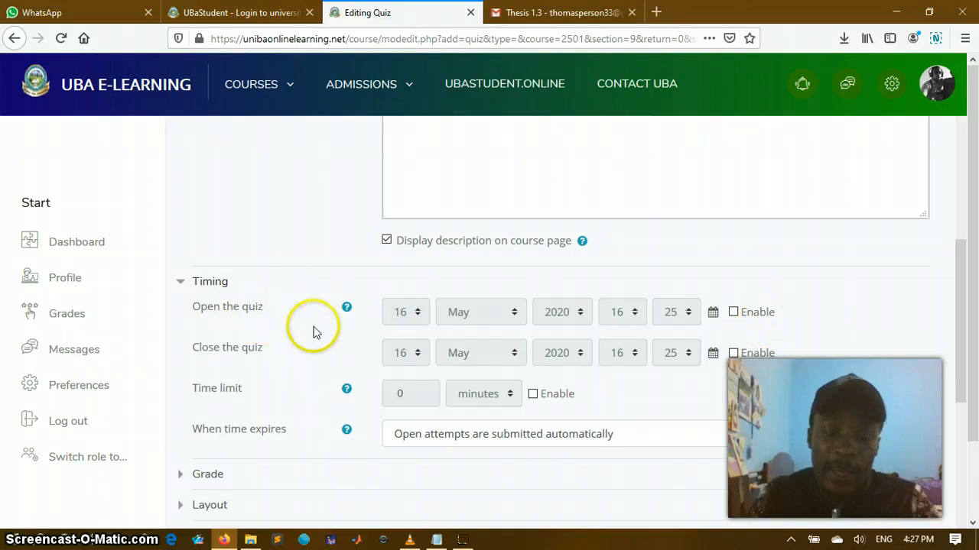
- Enable the quiz's opening time and set it to 20:00 on 16 May 2020
click(733, 313)
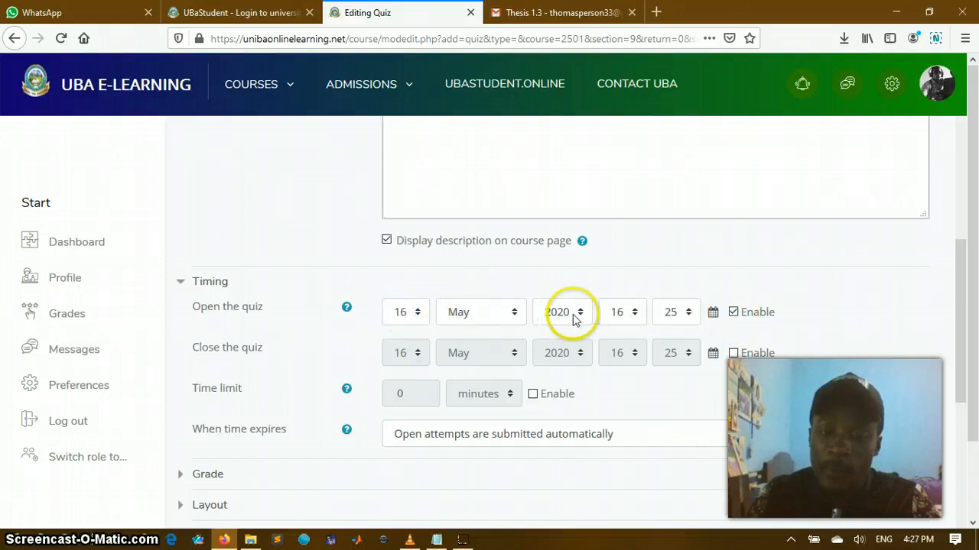
click(636, 318)
scroll(621, 260, down, 2)
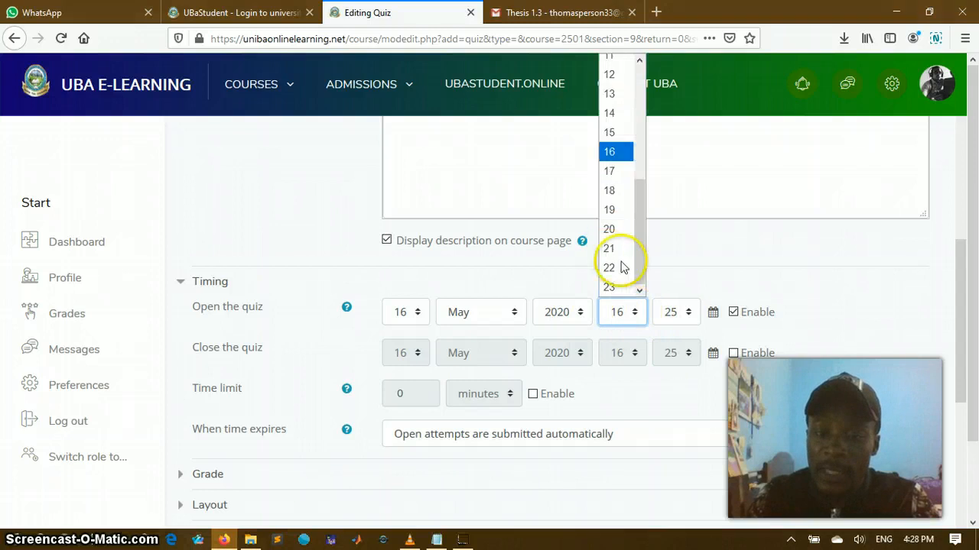
click(610, 229)
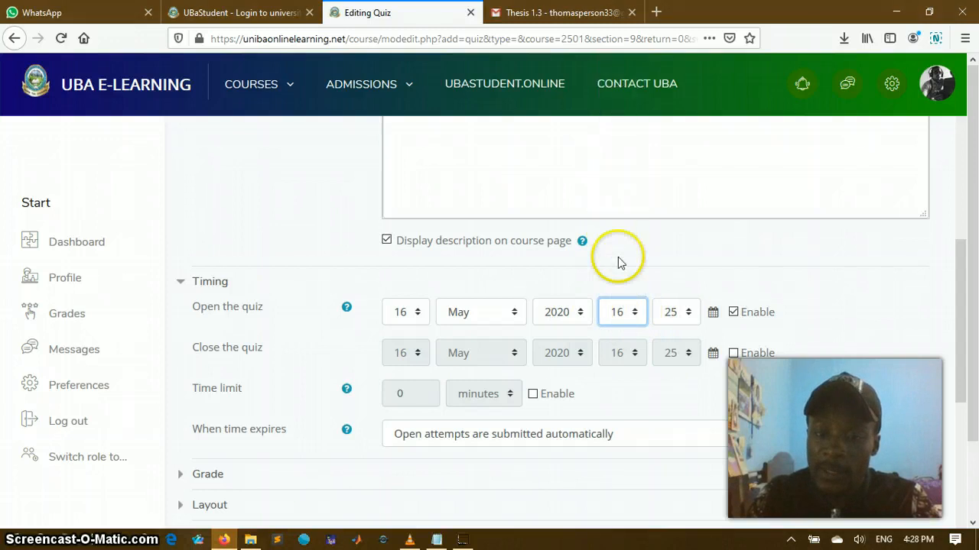
click(689, 317)
scroll(665, 175, up, 5)
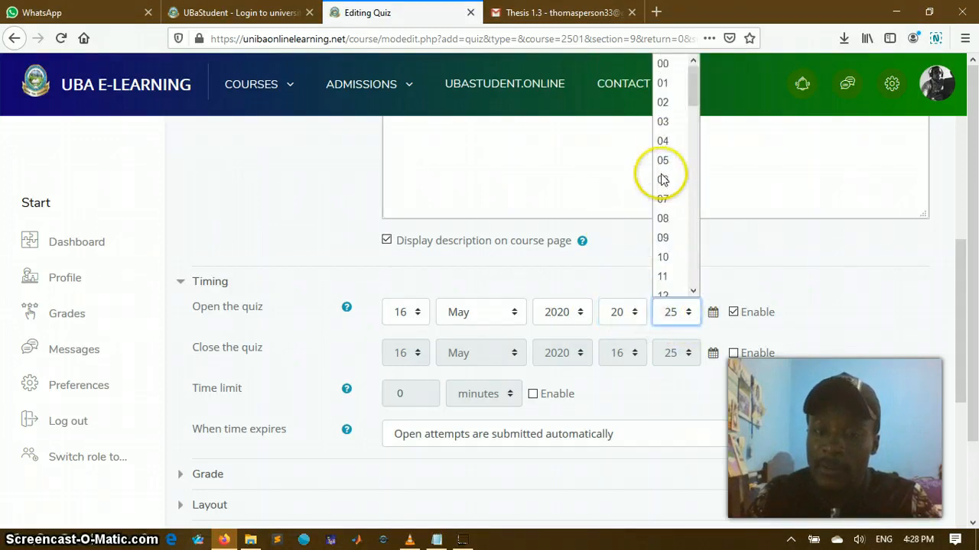
click(666, 65)
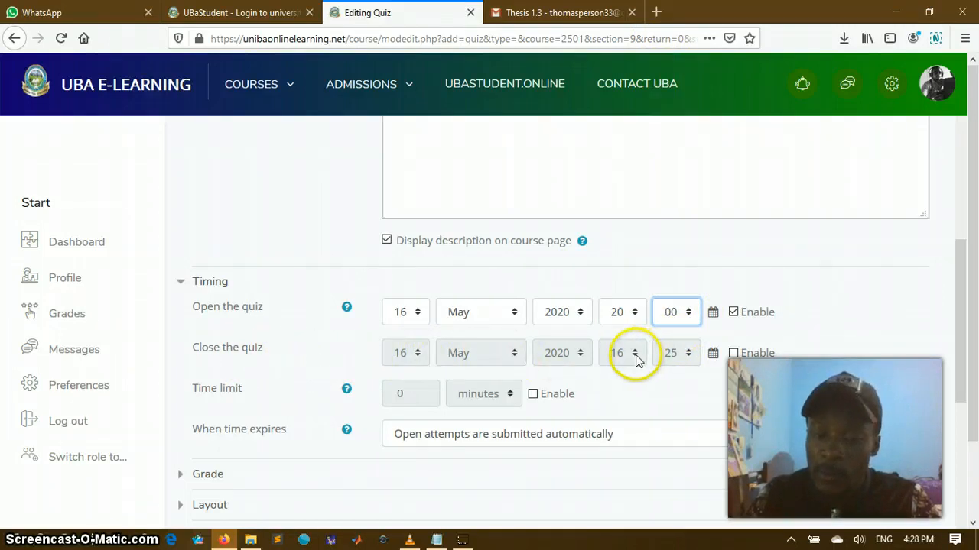
- Enable the quiz's closing time and set it to 22:00 on 16 May 2020
click(637, 361)
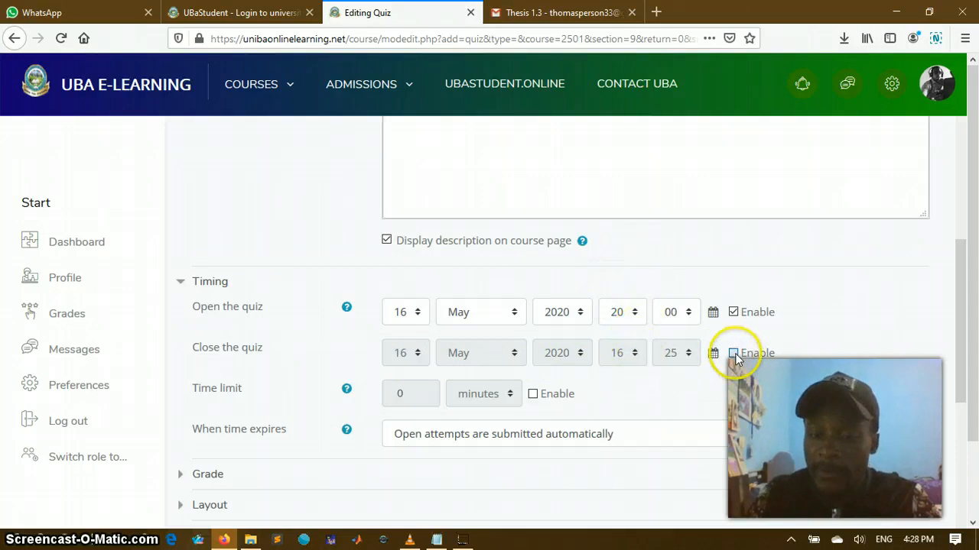
click(733, 354)
click(634, 355)
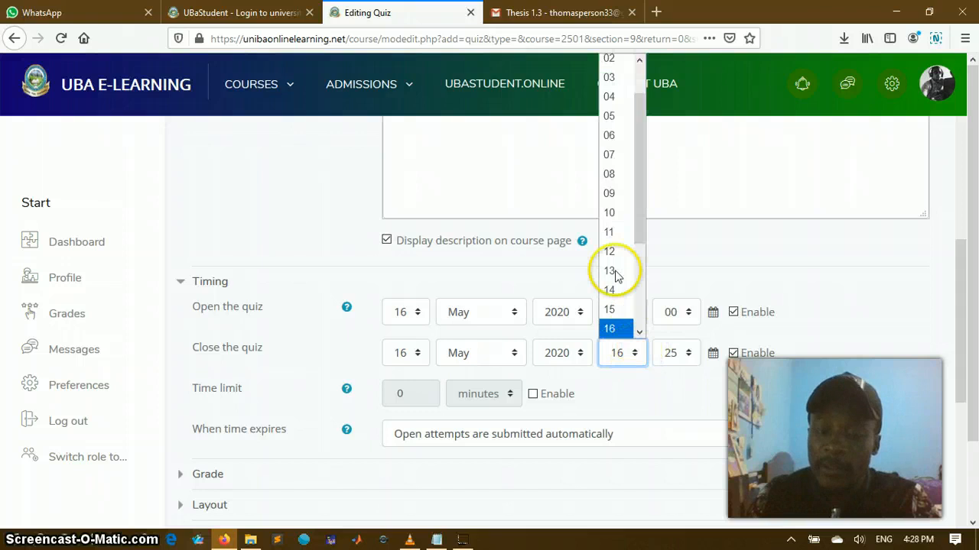
scroll(612, 272, down, 2)
click(612, 310)
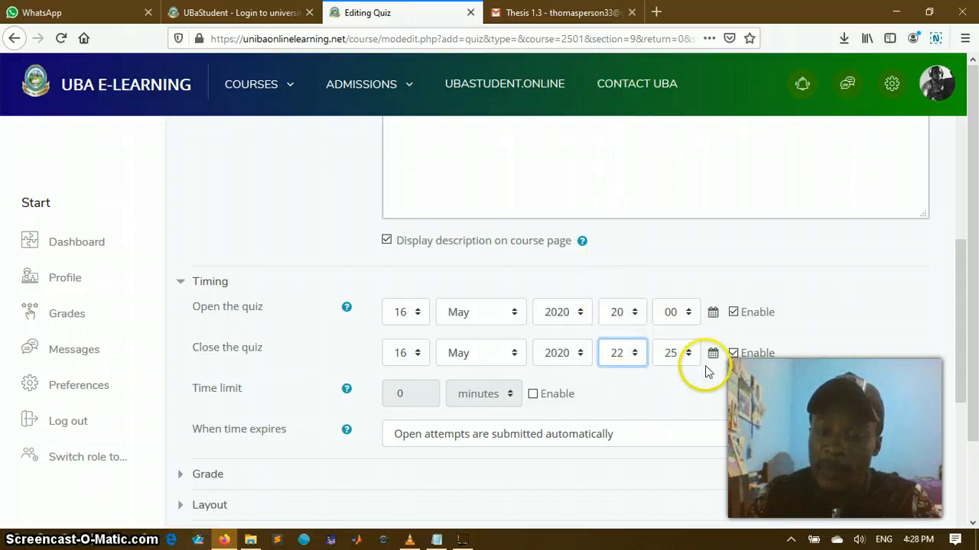
click(676, 353)
scroll(665, 191, up, 4)
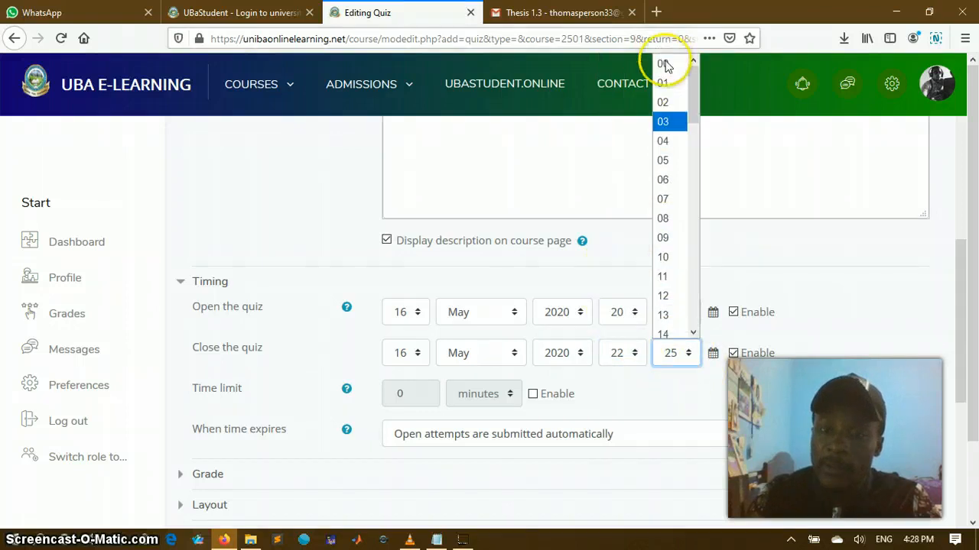
click(663, 64)
click(819, 367)
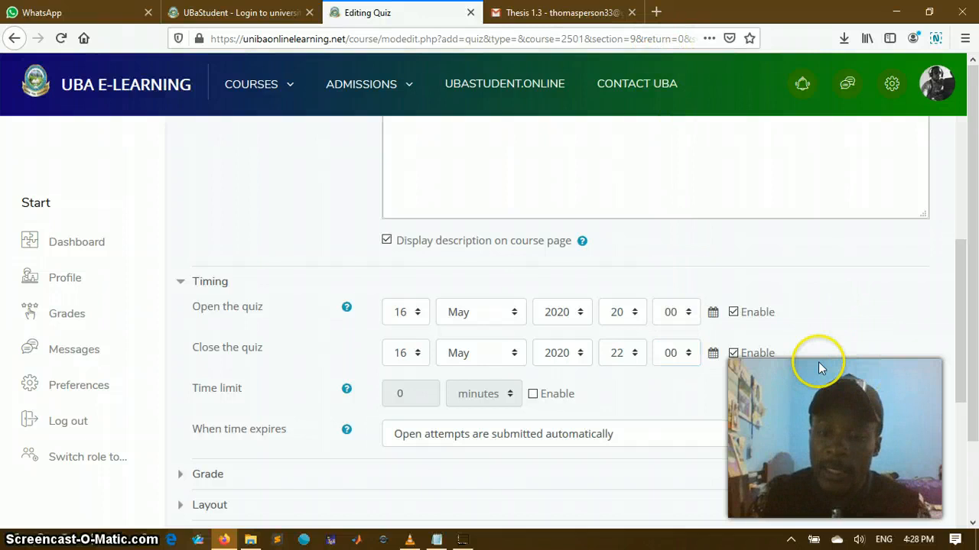
- Enable the quiz's time limit and set it to 20 minutes, keeping minutes as the unit
scroll(812, 360, down, 2)
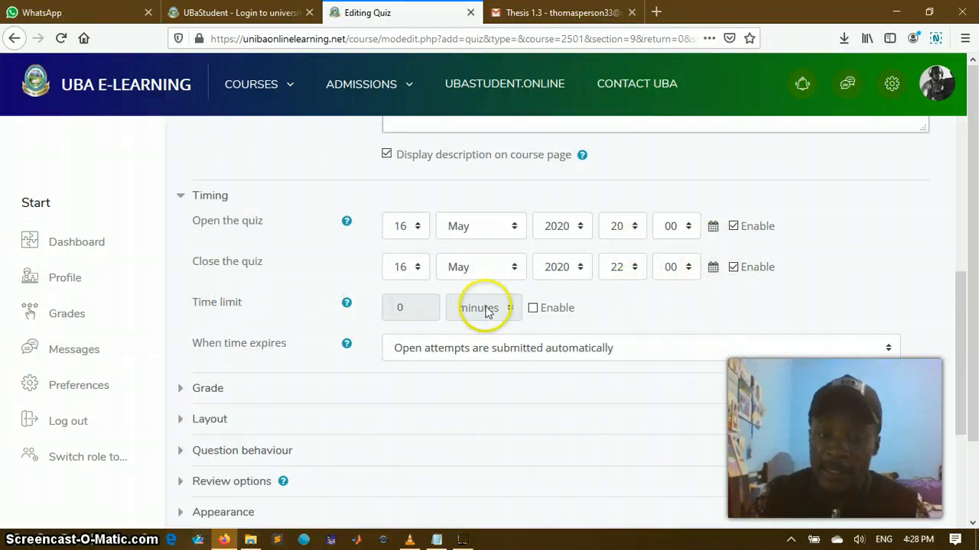
click(533, 308)
click(404, 305)
key(ctrl+a)
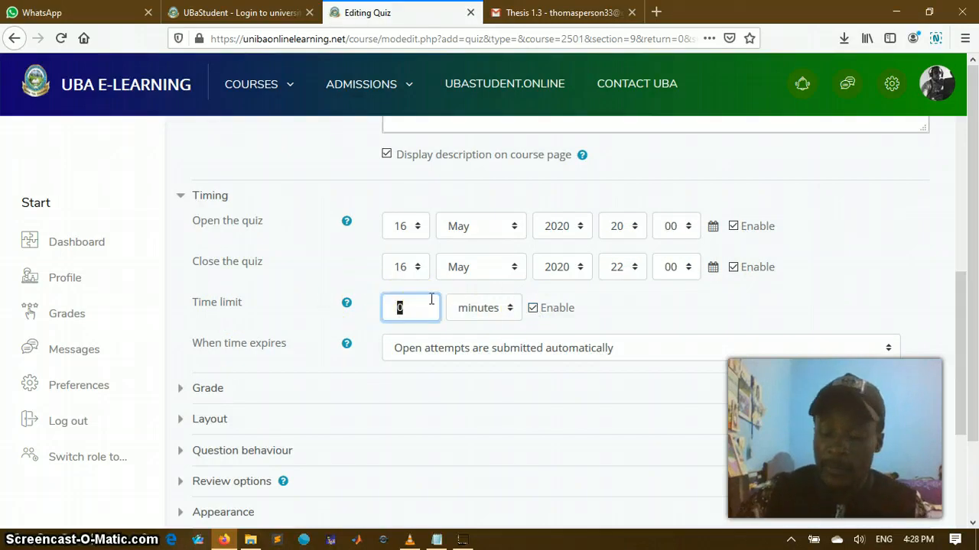
text(20)
click(457, 305)
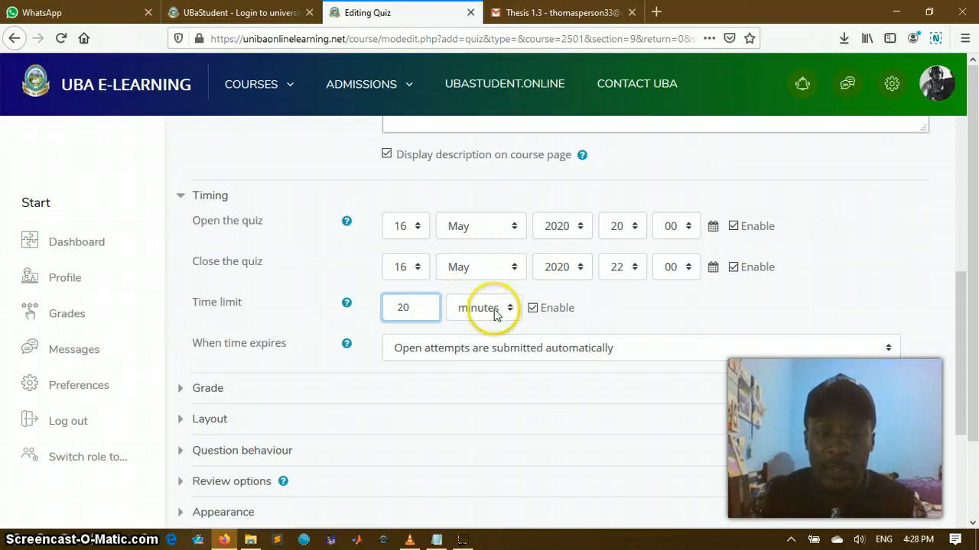
click(628, 319)
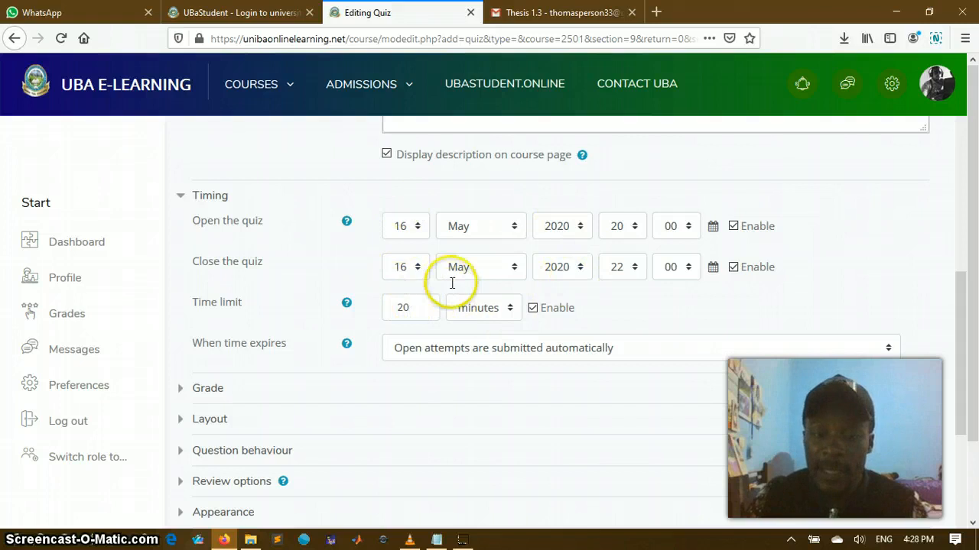
click(511, 309)
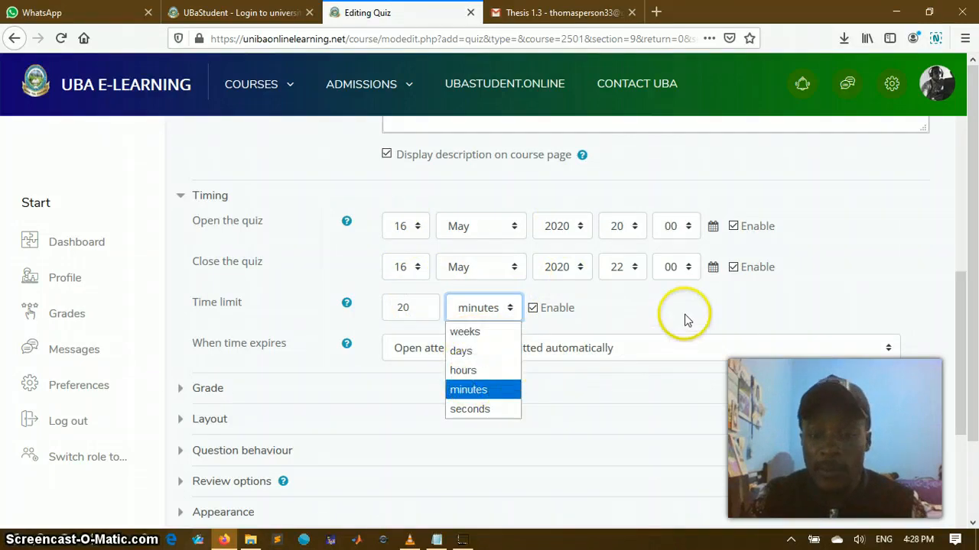
click(649, 311)
- Check the Grade point in the Notepad list and expand the Grade settings in the quiz form
scroll(647, 317, down, 2)
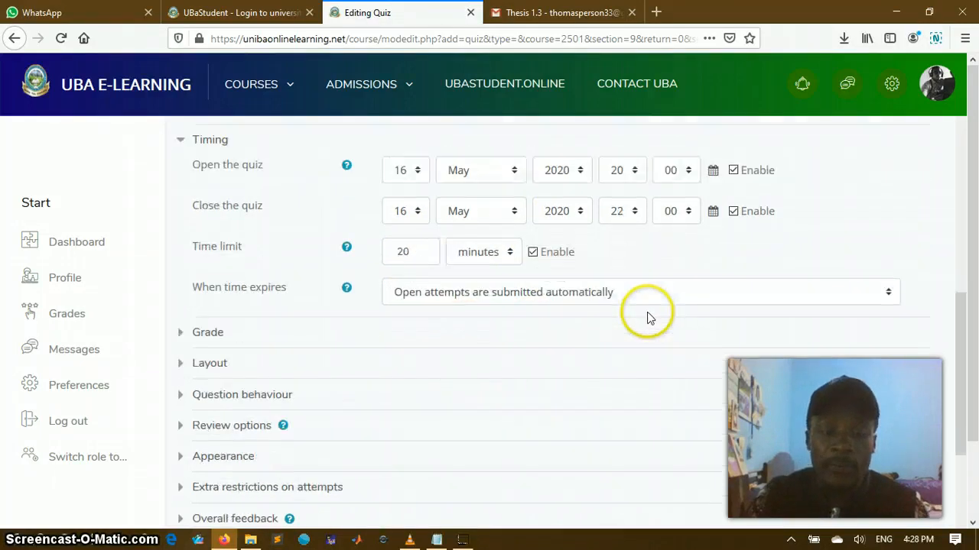
click(437, 540)
drag(578, 360, 532, 360)
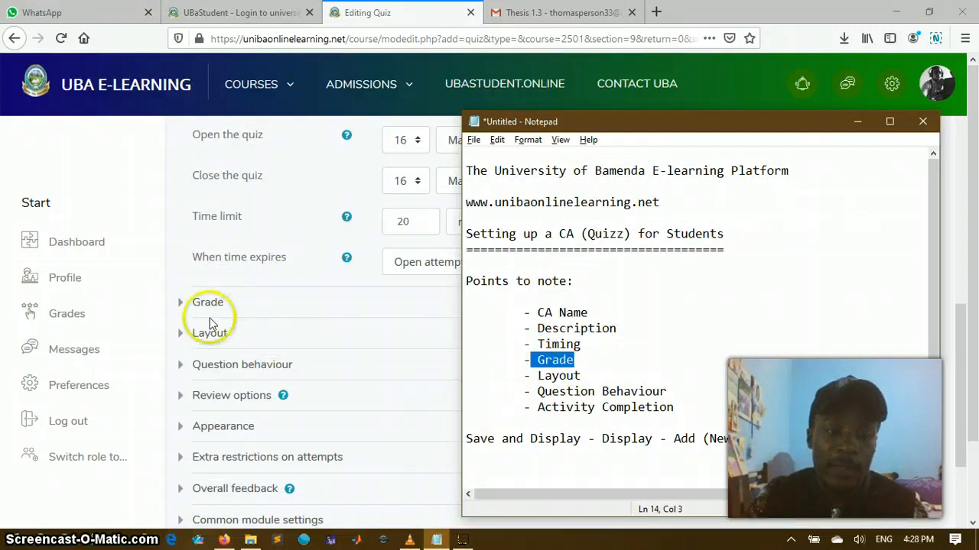
click(181, 304)
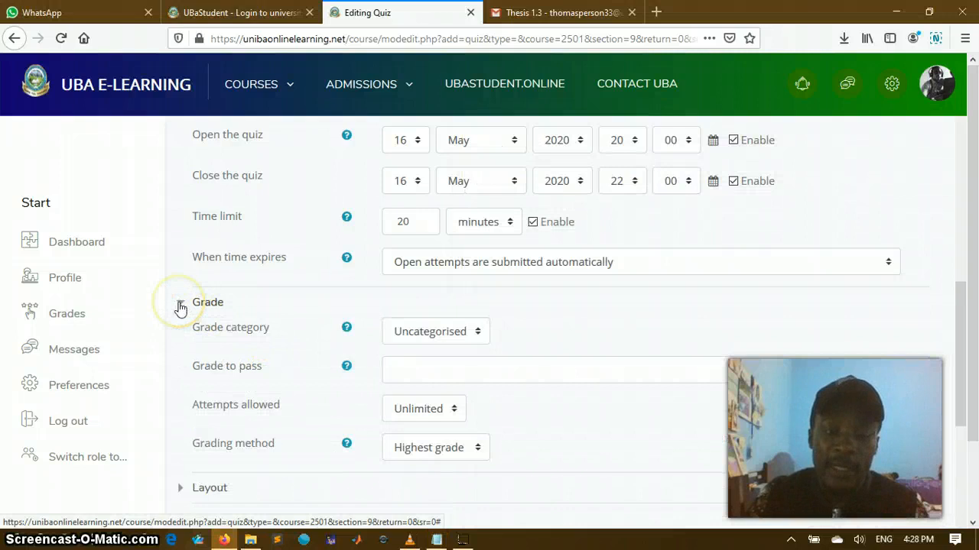
- Set the quiz's grade to pass to 5
scroll(505, 310, down, 1)
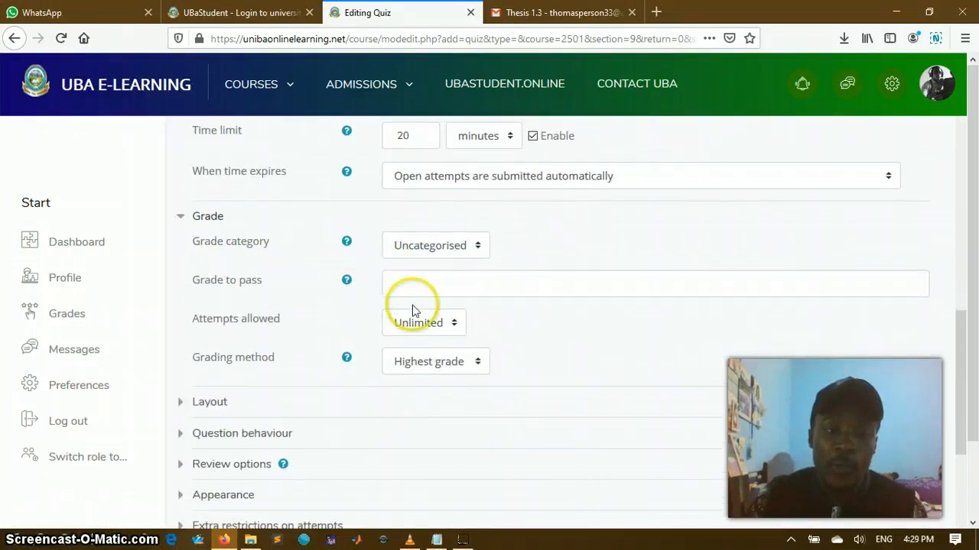
click(488, 281)
click(450, 273)
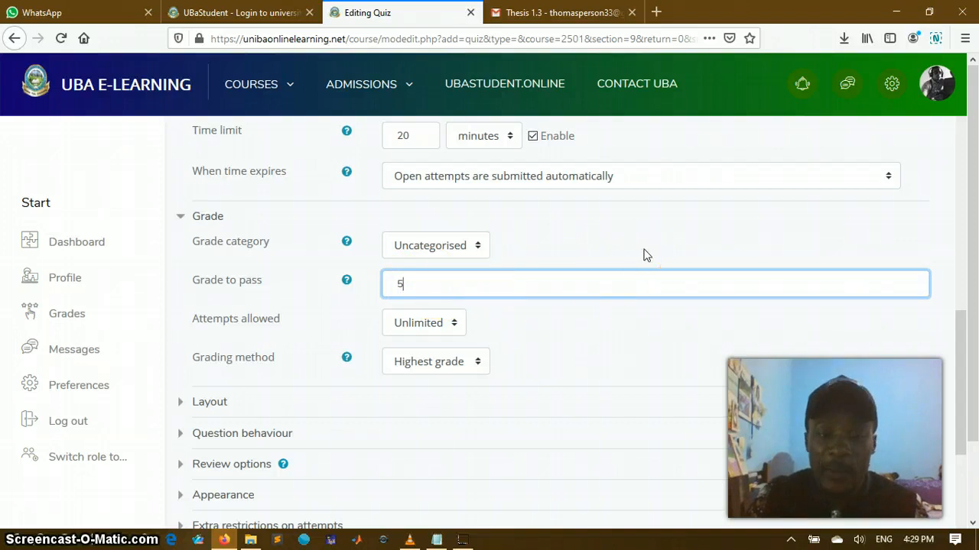
drag(428, 280, 343, 290)
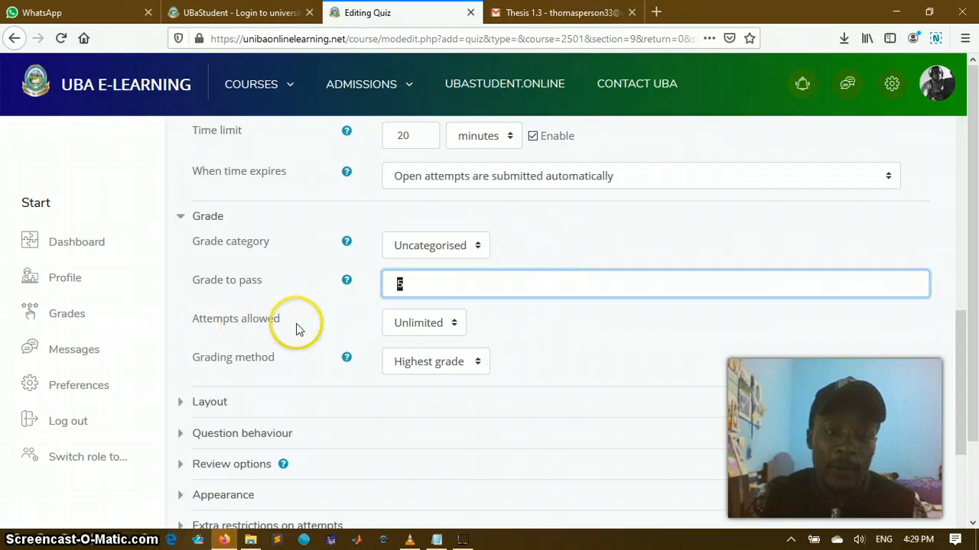
- Limit the number of attempts allowed for the quiz to 1
click(344, 321)
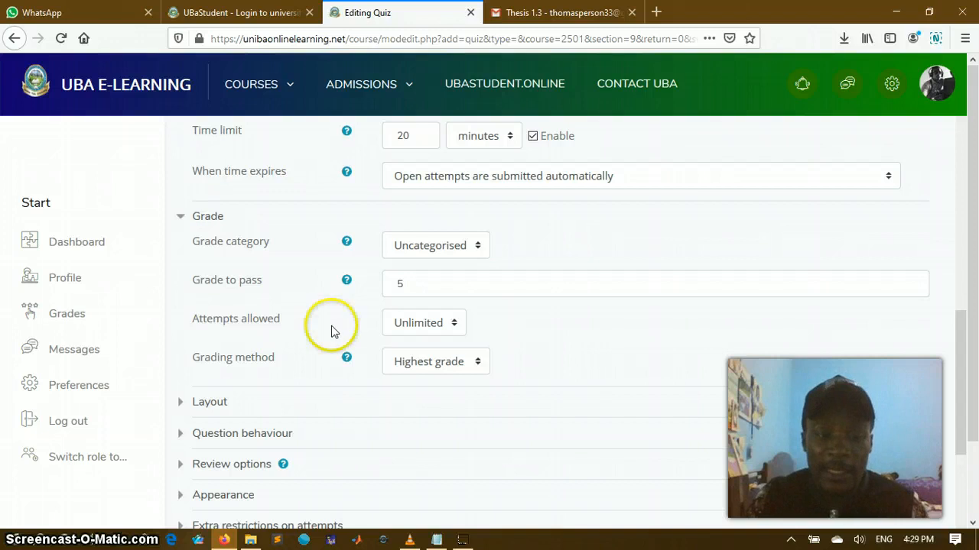
click(454, 325)
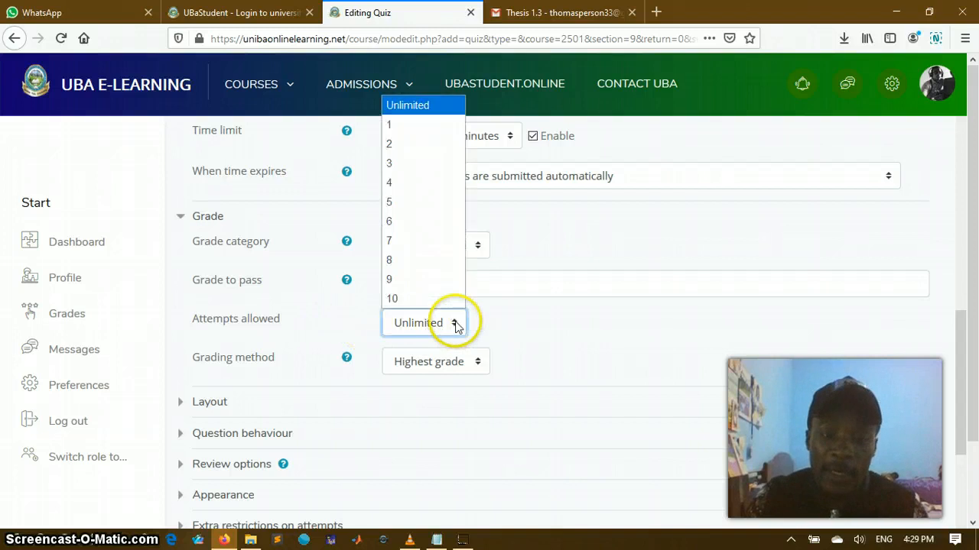
click(395, 125)
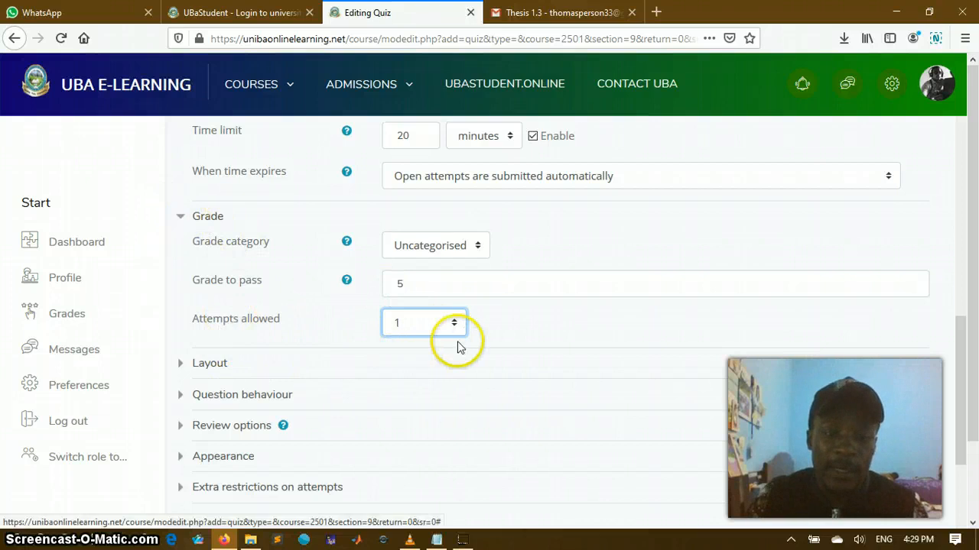
- Check the Layout point in the Notepad list and set the quiz layout to start a new page every 2 questions
scroll(451, 420, down, 2)
click(437, 538)
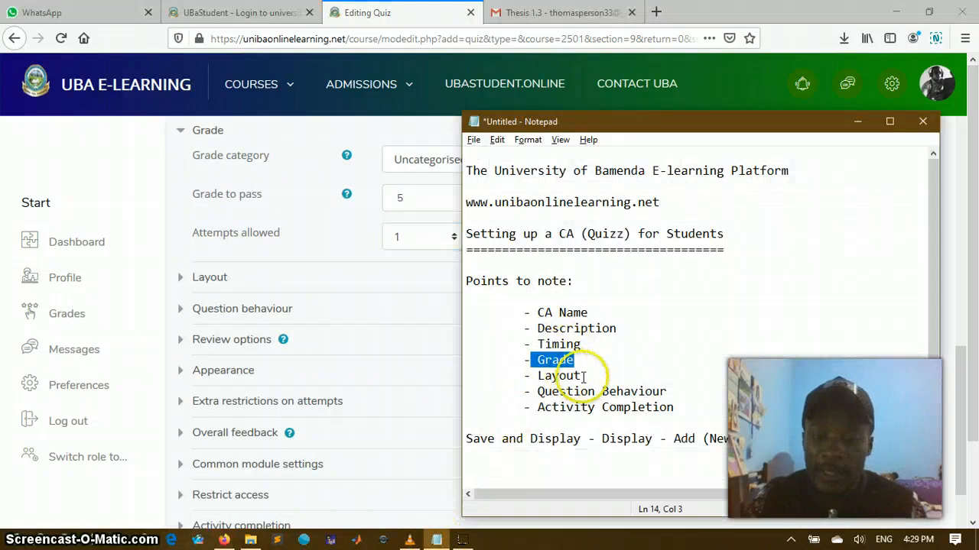
drag(585, 376, 517, 376)
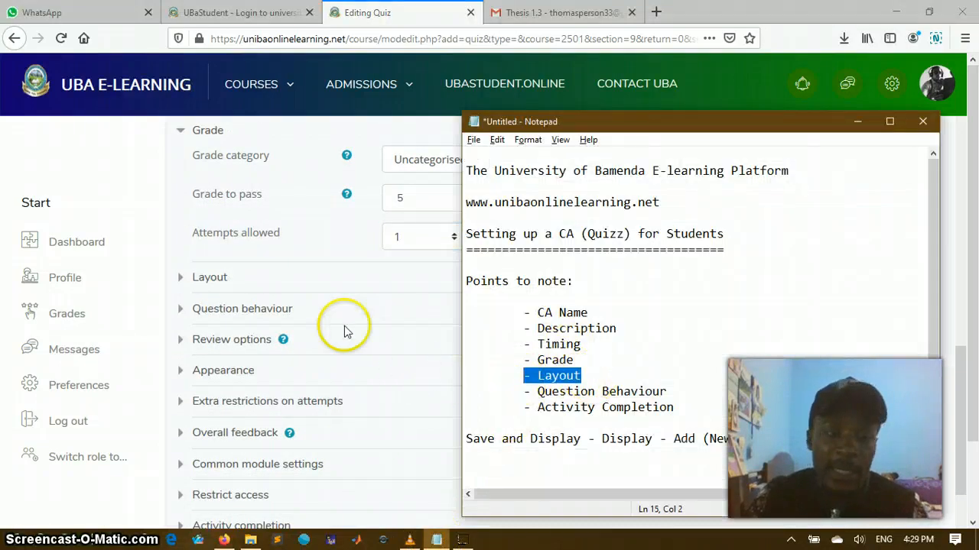
click(320, 251)
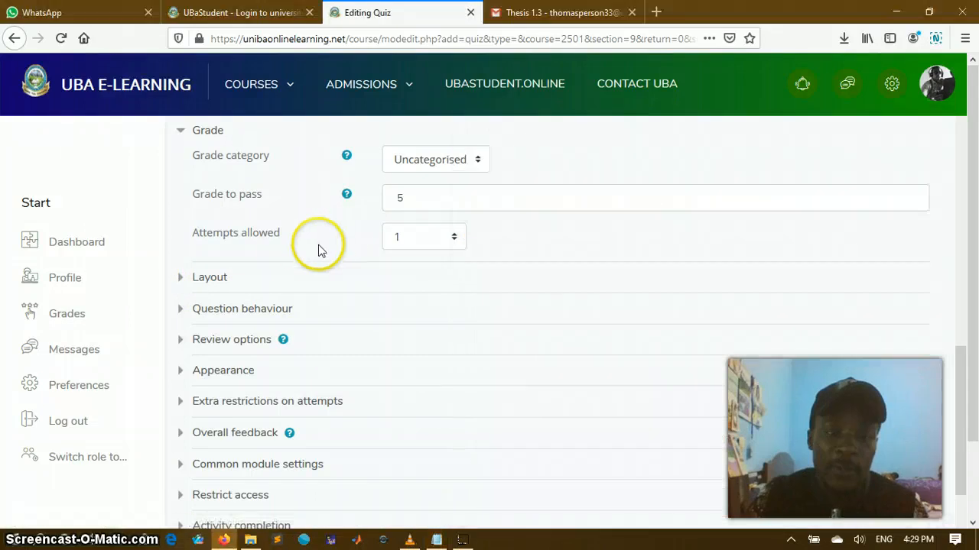
click(205, 280)
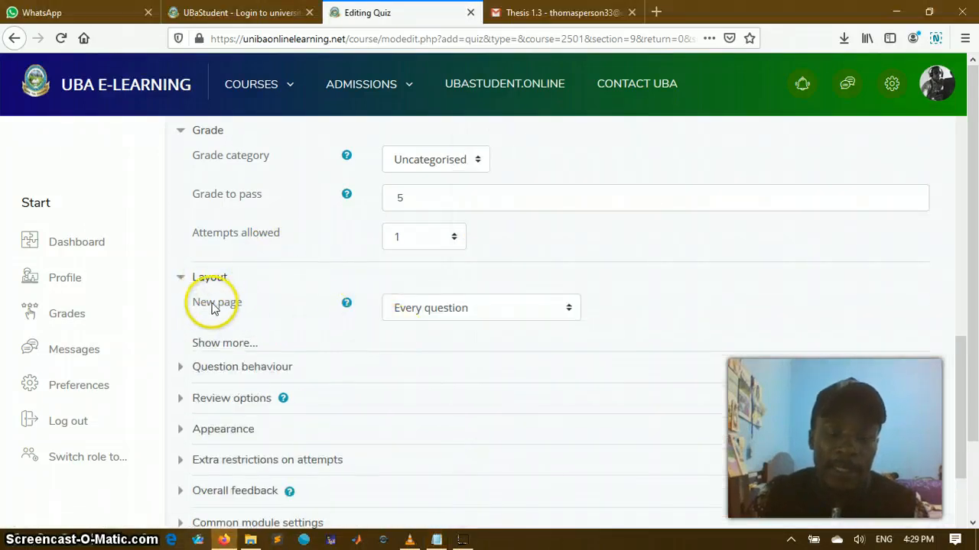
click(570, 308)
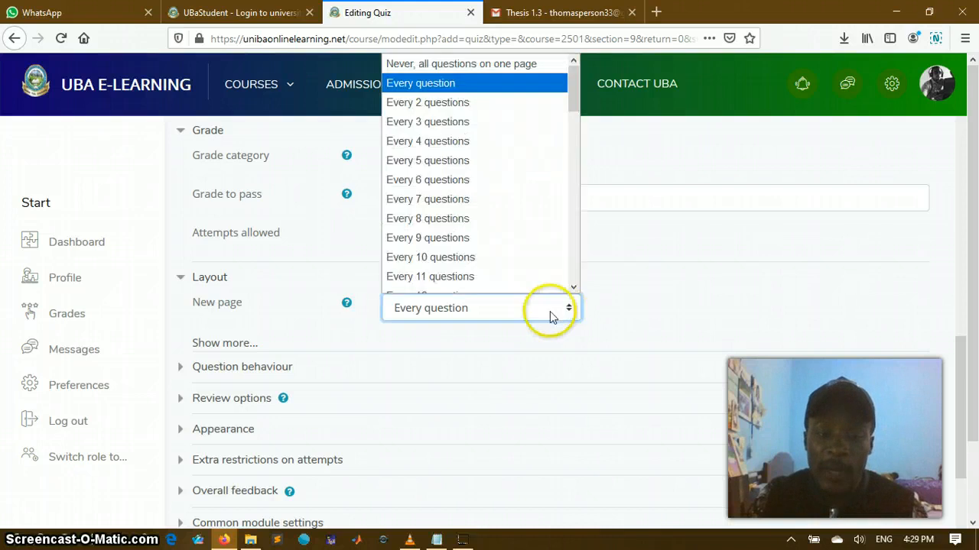
click(452, 102)
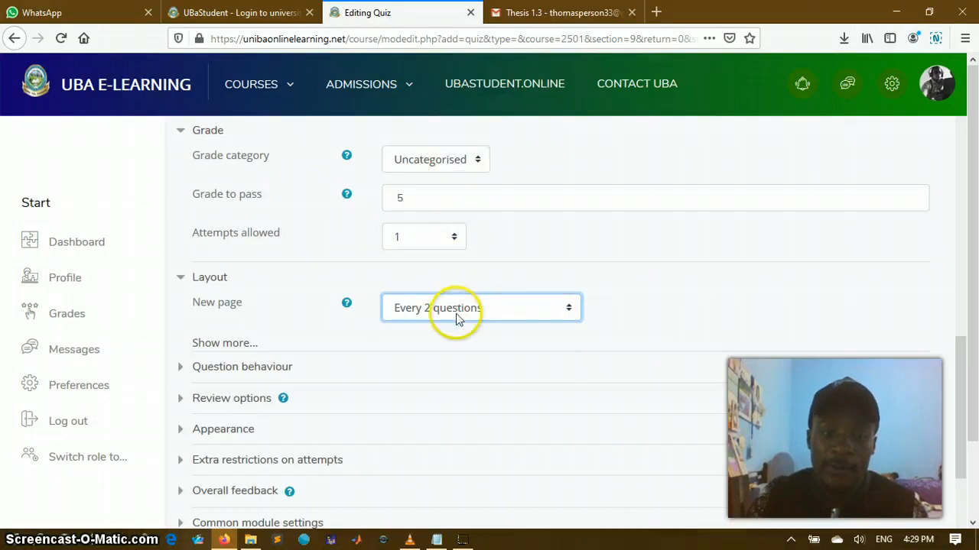
- Check the Question Behaviour point in the Notepad list and keep Shuffle within questions set to Yes in the quiz form
scroll(417, 323, down, 2)
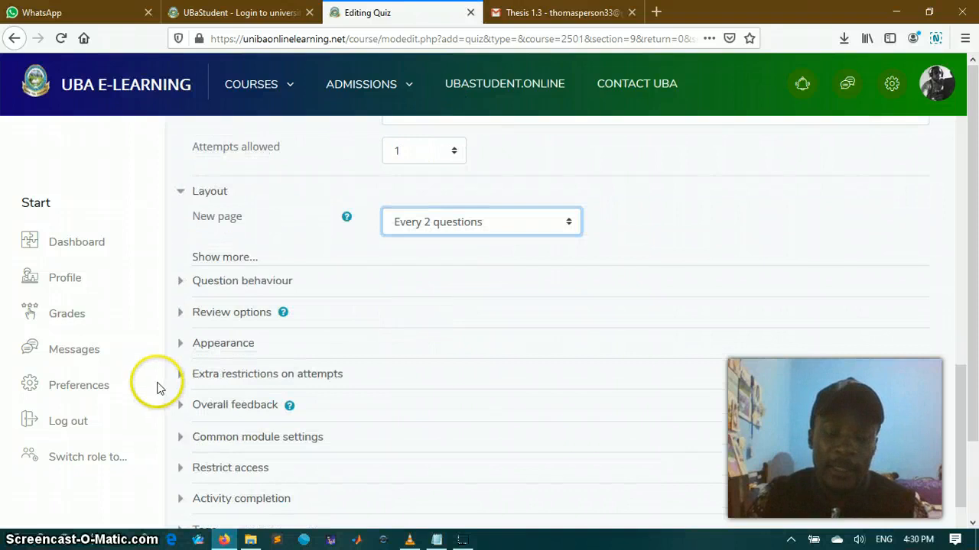
click(437, 540)
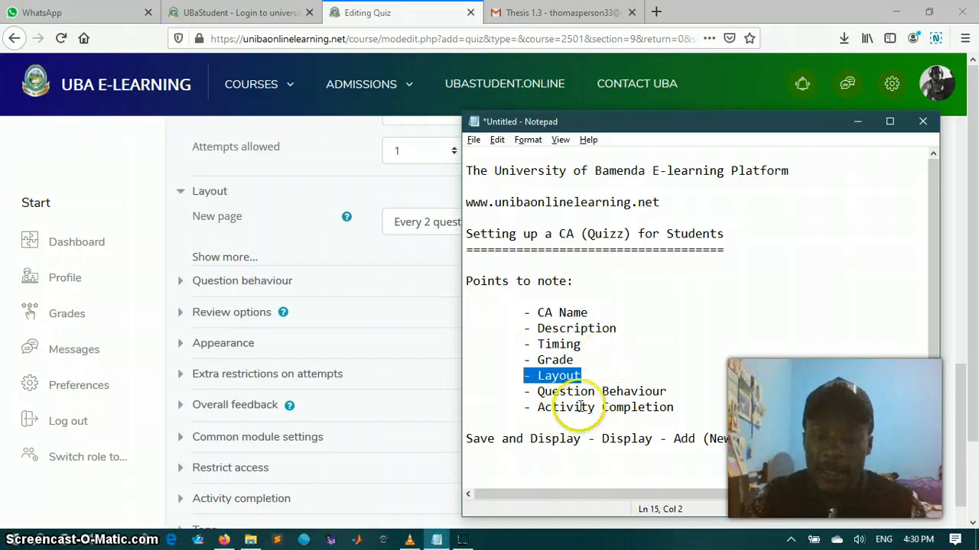
drag(668, 391, 531, 392)
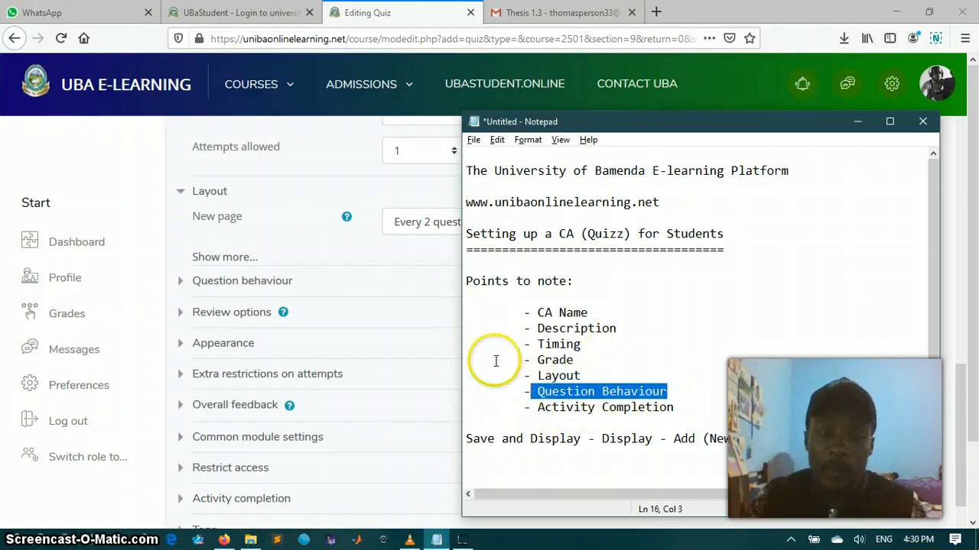
click(323, 239)
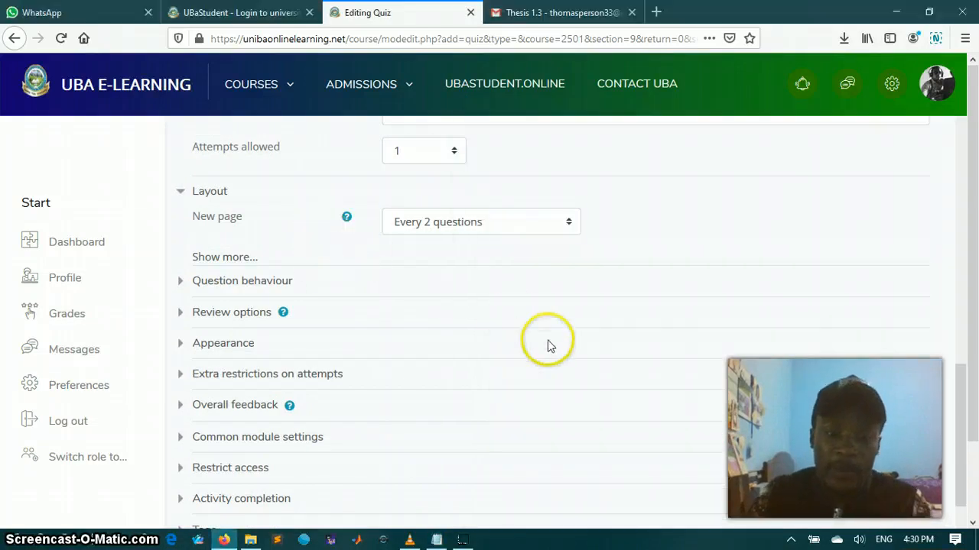
click(230, 280)
scroll(374, 348, down, 2)
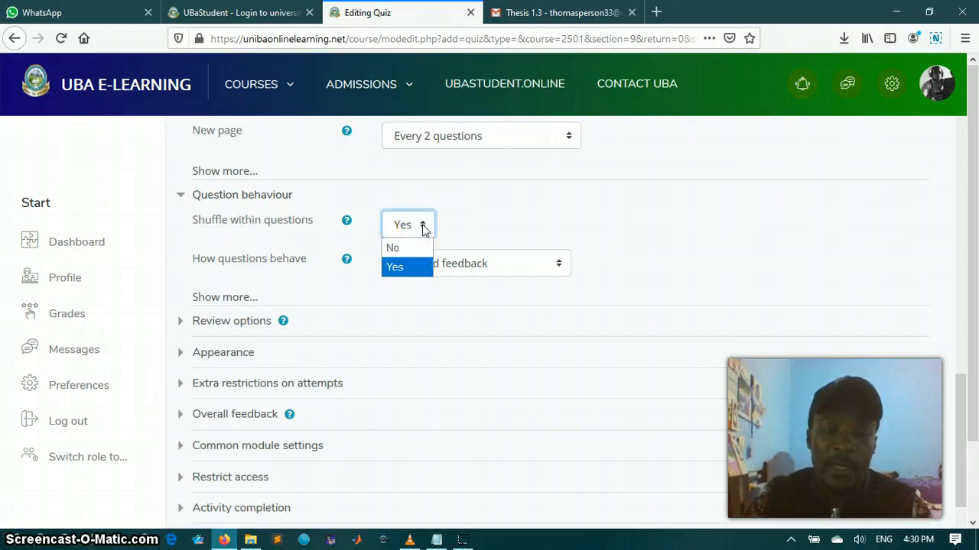
click(455, 224)
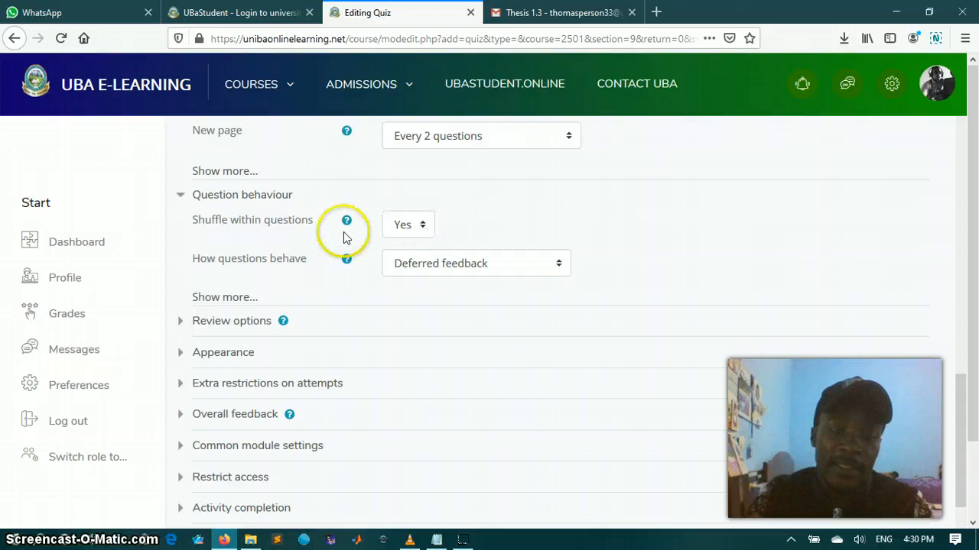
- Highlight the Activity Completion point in the Notepad list and return to the quiz form
click(436, 538)
click(685, 410)
drag(685, 411, 498, 411)
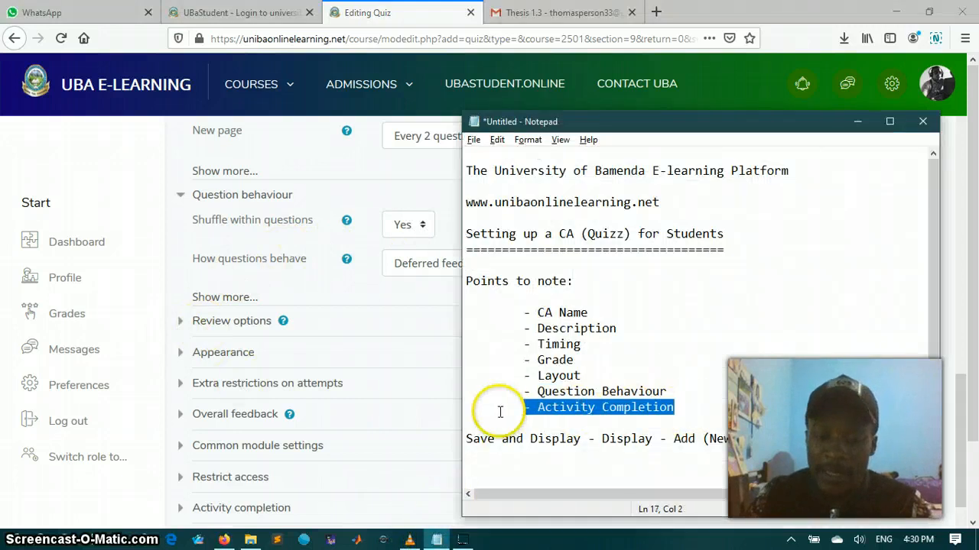
click(703, 392)
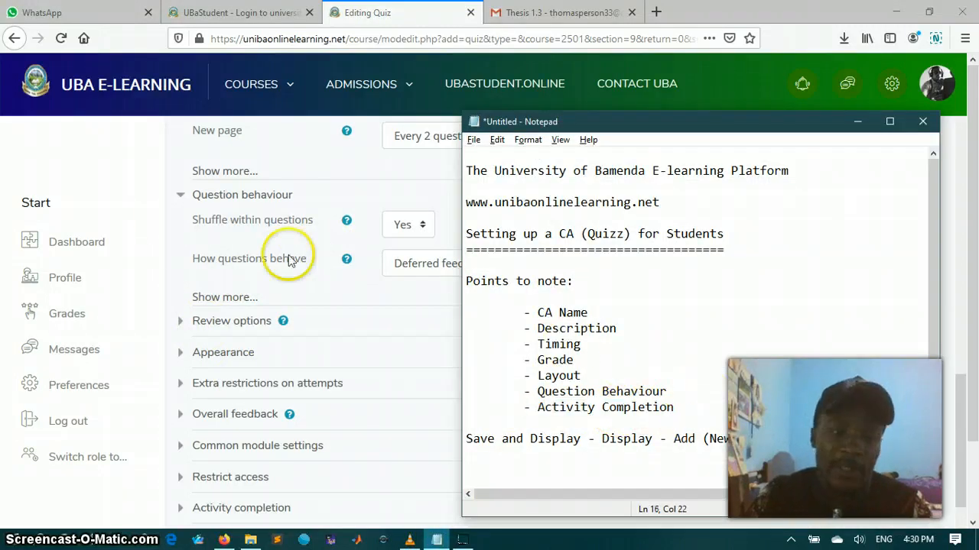
click(160, 267)
- Expand the Activity completion settings and set completion tracking to "Do not indicate activity completion"
scroll(184, 275, down, 1)
scroll(194, 276, down, 4)
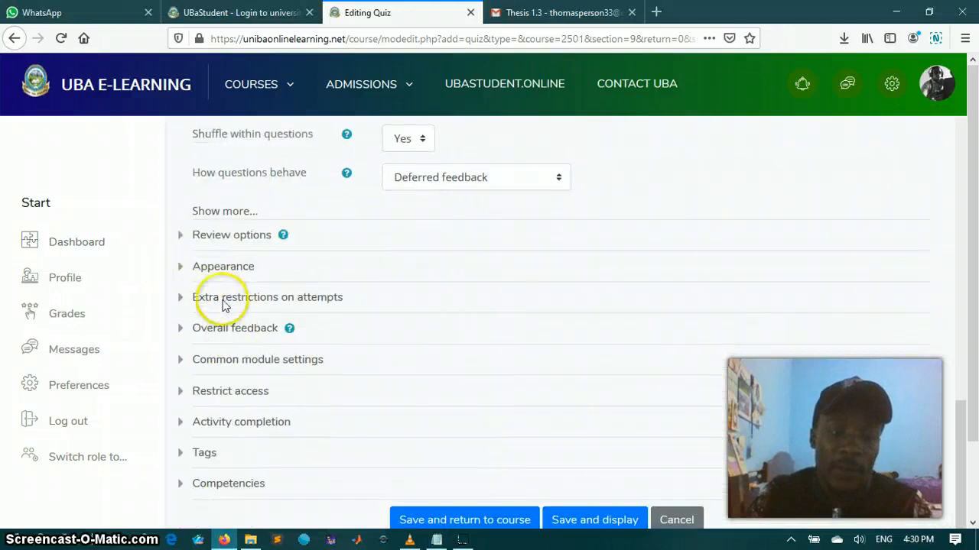
click(184, 337)
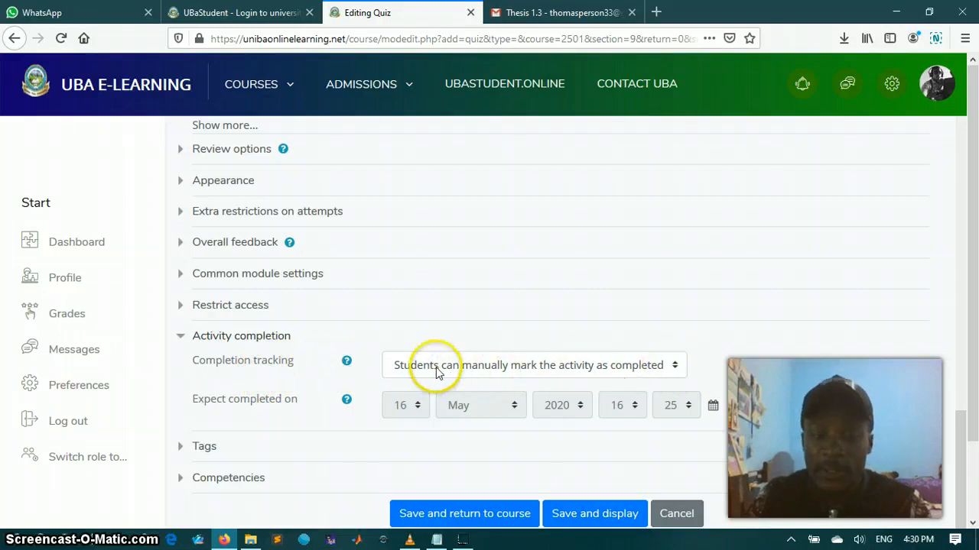
click(677, 367)
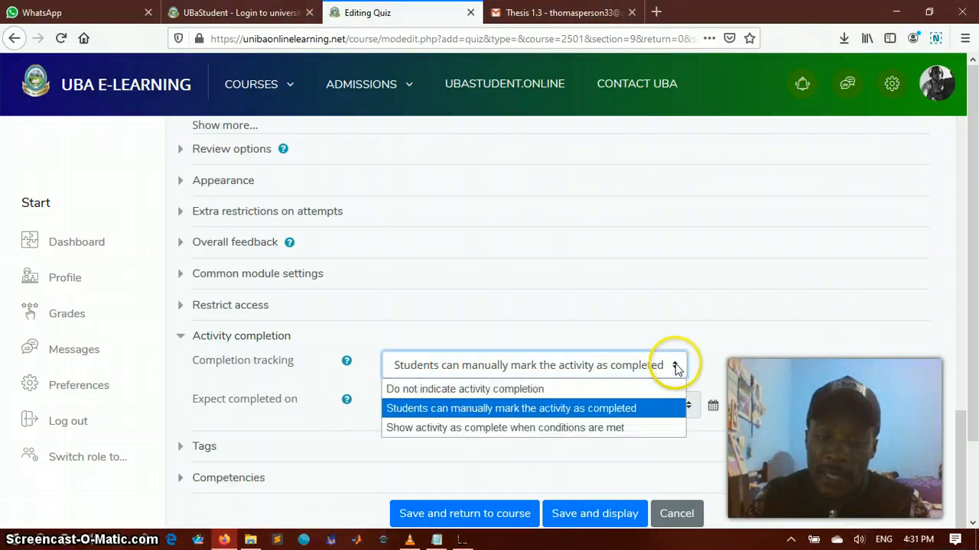
click(405, 392)
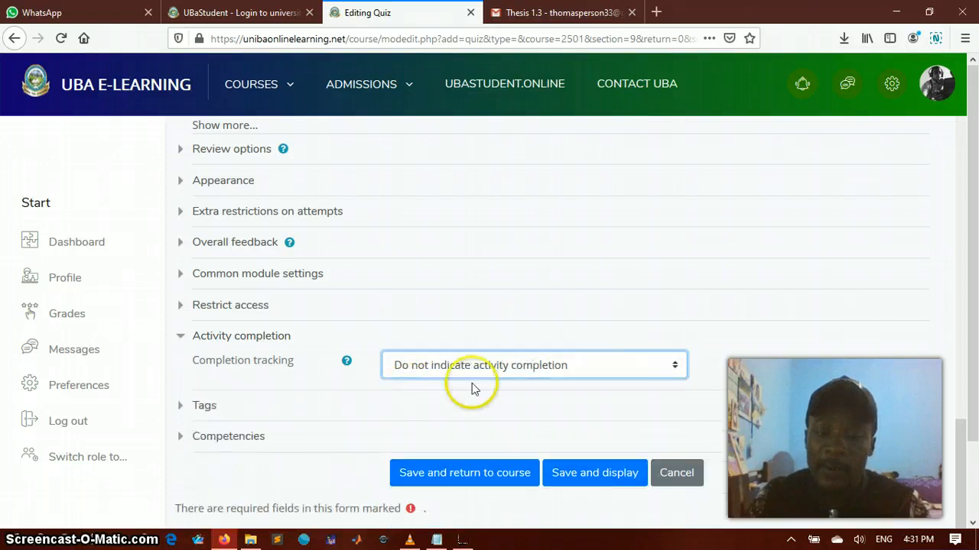
click(752, 361)
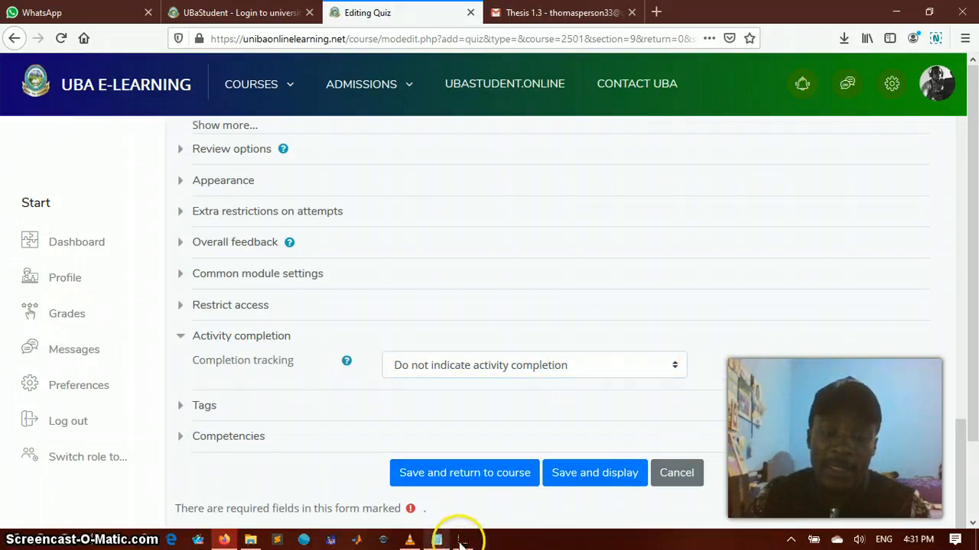
- Review the whole list of points to note in Notepad, from CA Name to Activity Completion
click(437, 539)
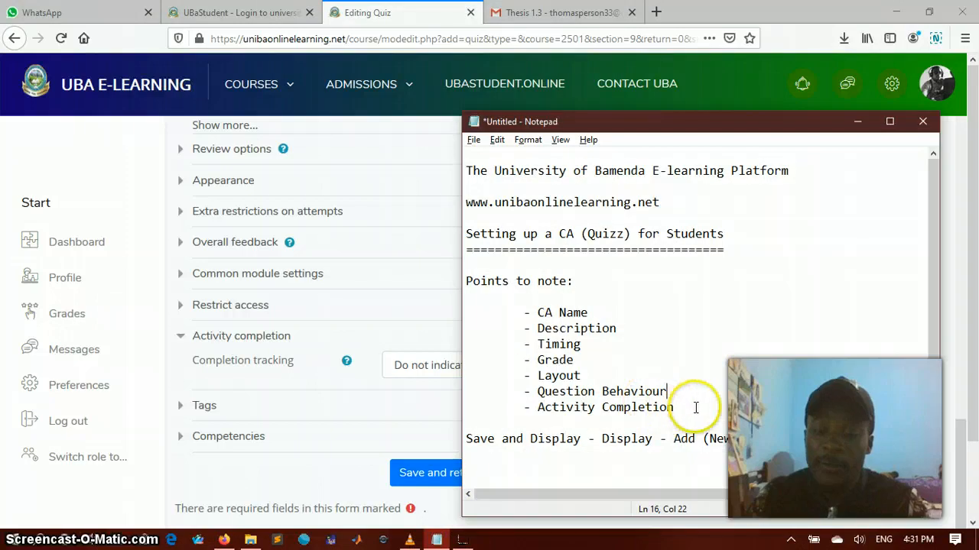
drag(705, 410, 496, 263)
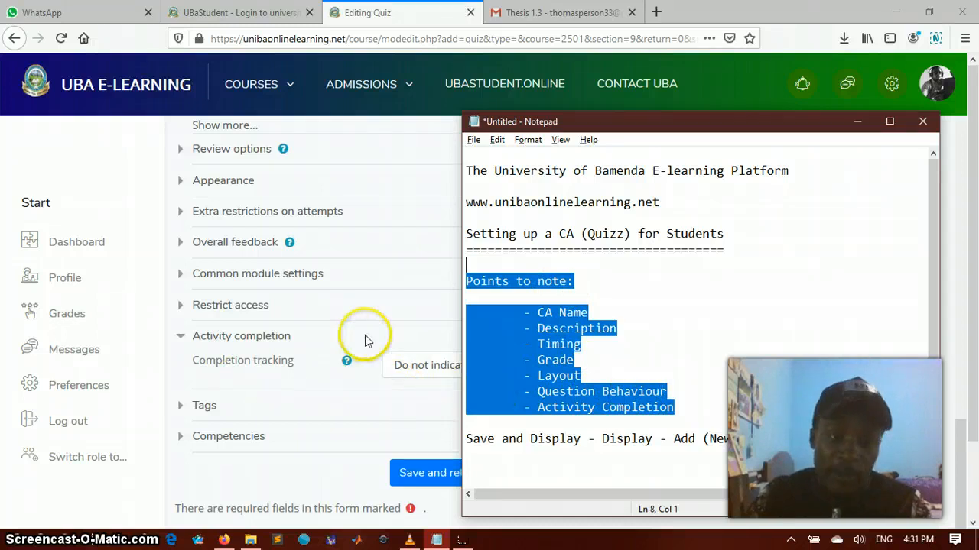
click(350, 385)
- Check the Save and Display note in Notepad, and save and display the quiz
scroll(544, 387, down, 1)
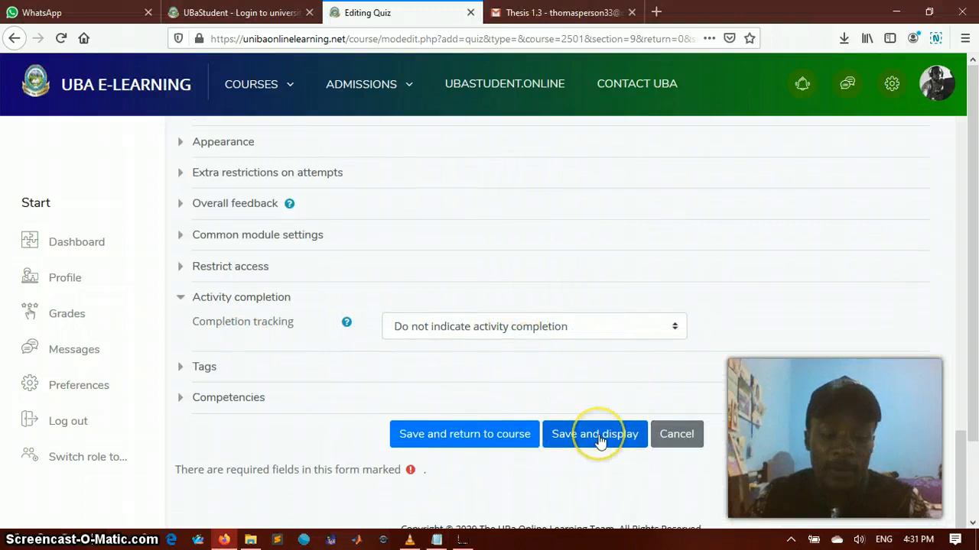
key(alt+Tab)
drag(466, 439, 572, 439)
key(alt+Tab)
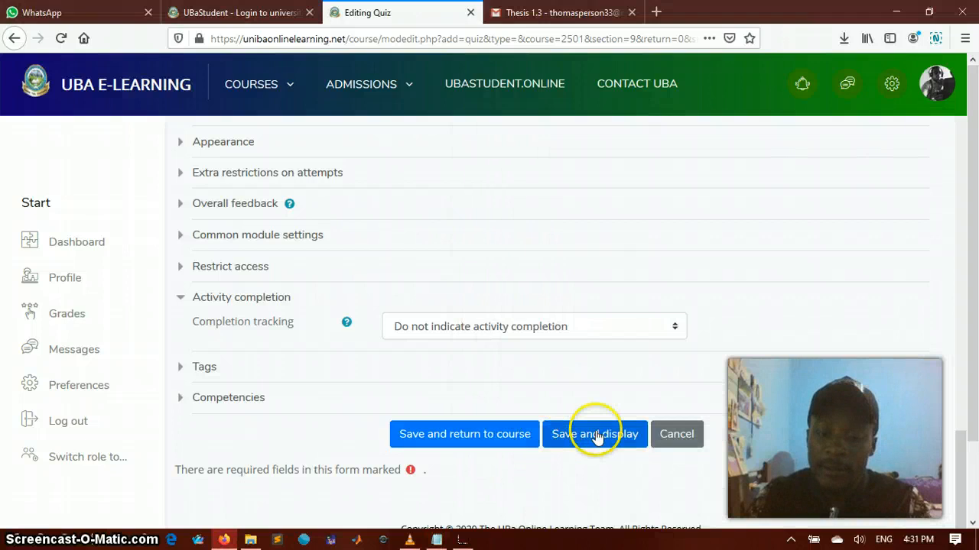
click(566, 433)
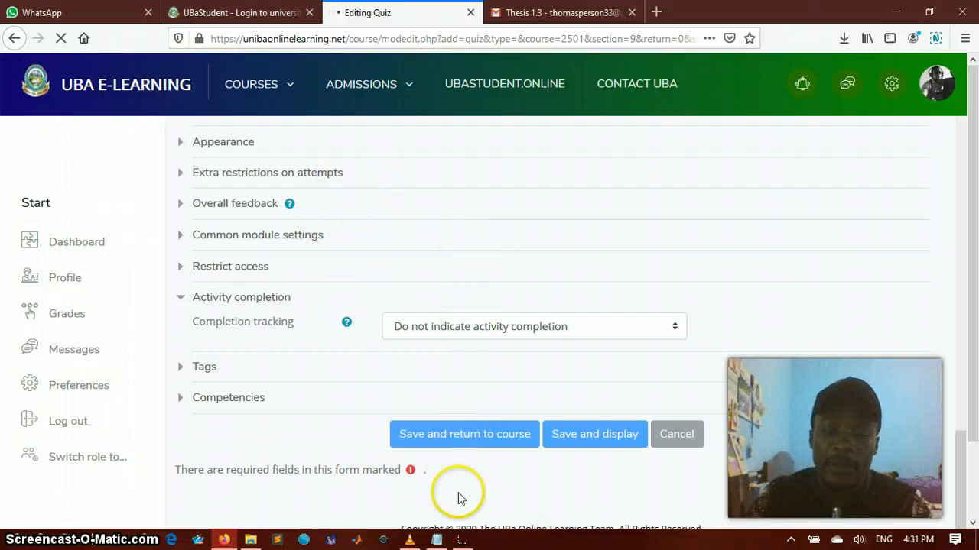
- Examine the saved quiz's description, allowed attempts, opening and closing times, and time limit on its overview page
mouse_move(462, 543)
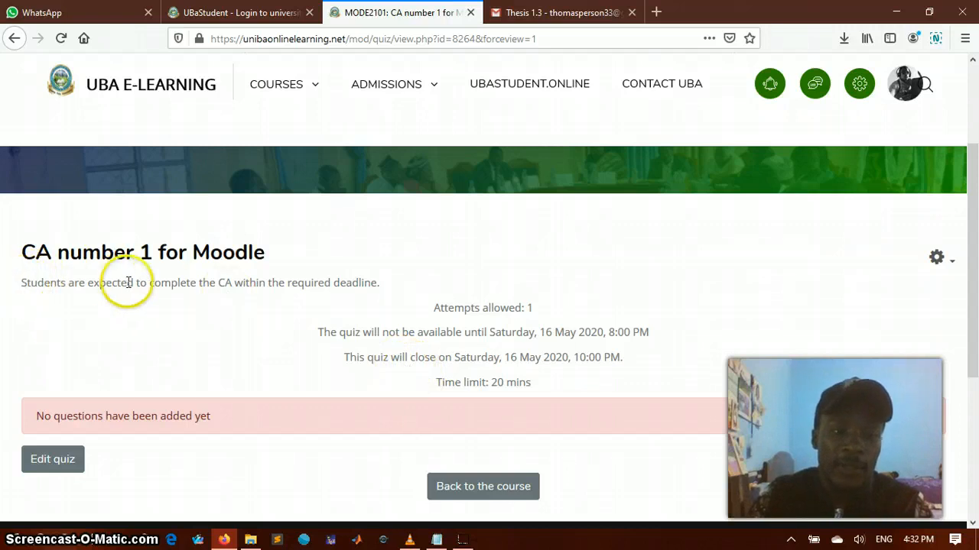
drag(381, 286, 153, 288)
click(153, 288)
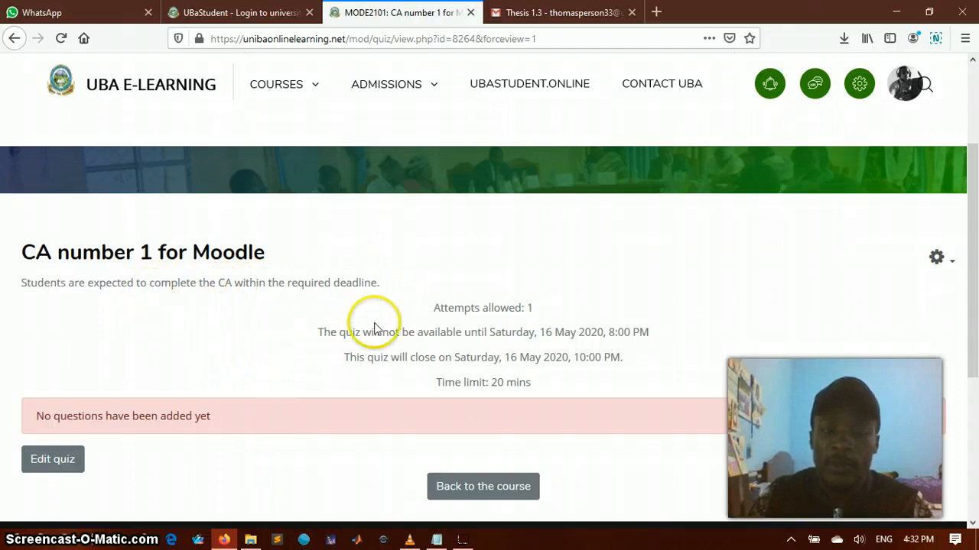
drag(434, 309, 535, 310)
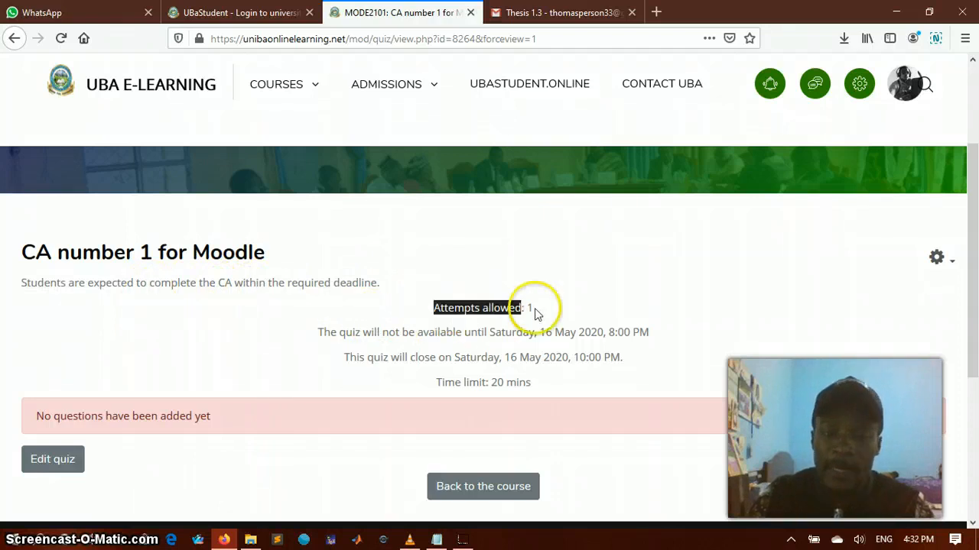
drag(323, 334, 665, 336)
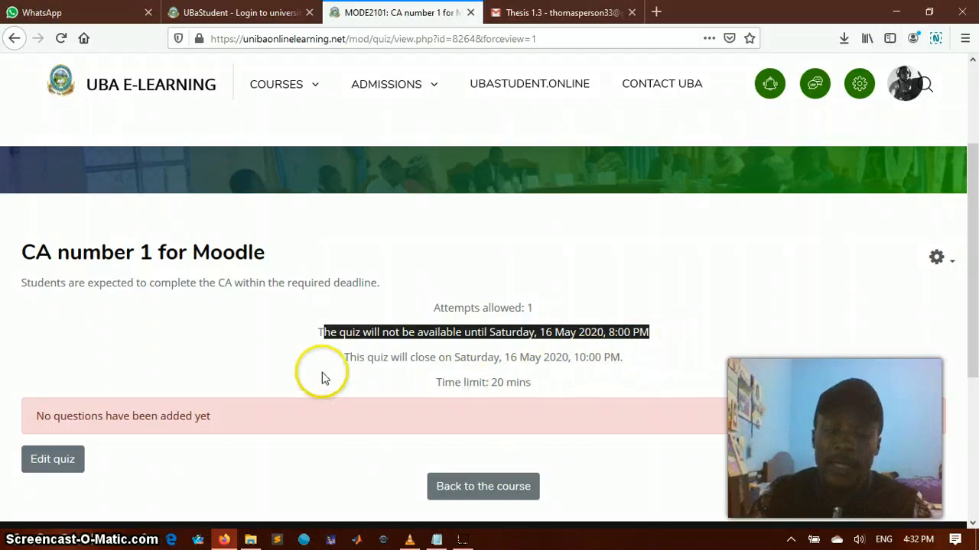
drag(343, 361, 630, 367)
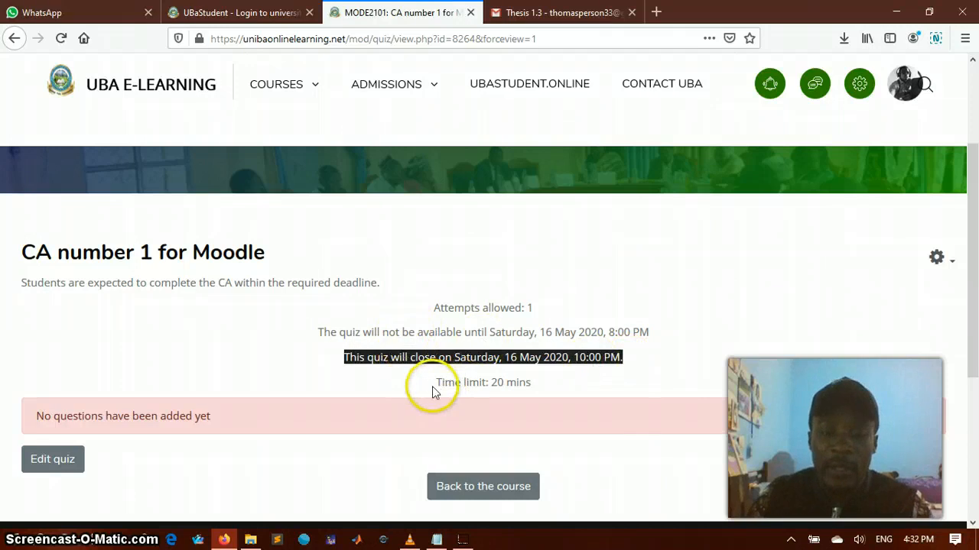
drag(442, 387, 537, 387)
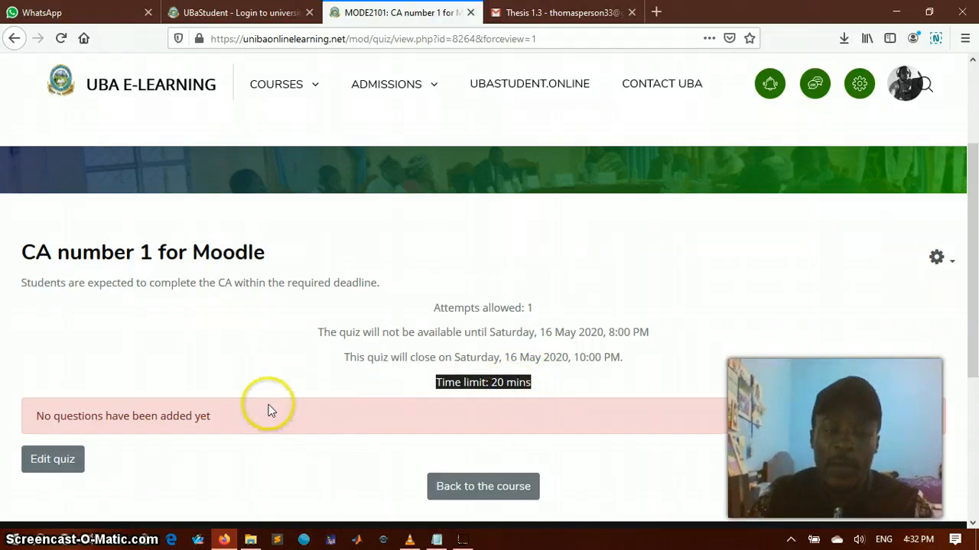
scroll(600, 346, down, 3)
scroll(604, 342, down, 1)
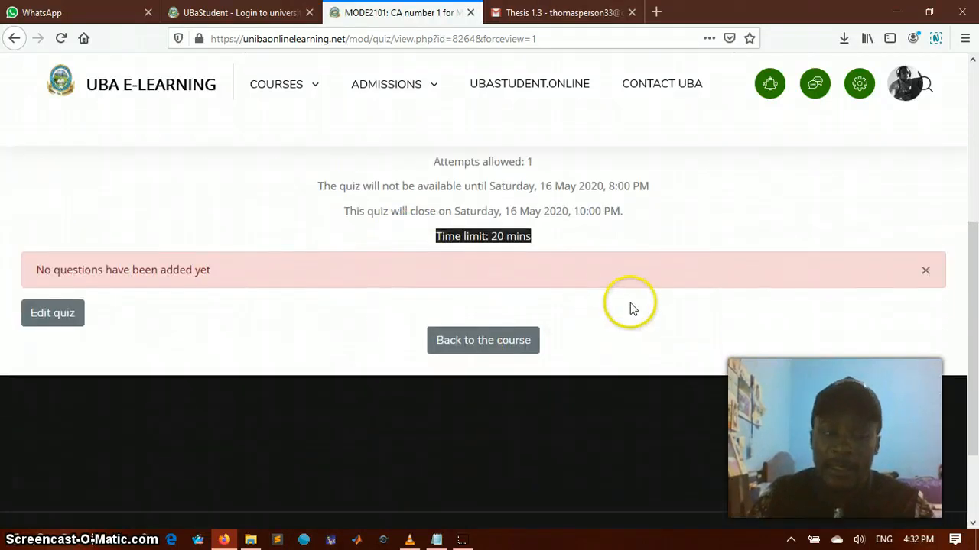
scroll(630, 304, up, 2)
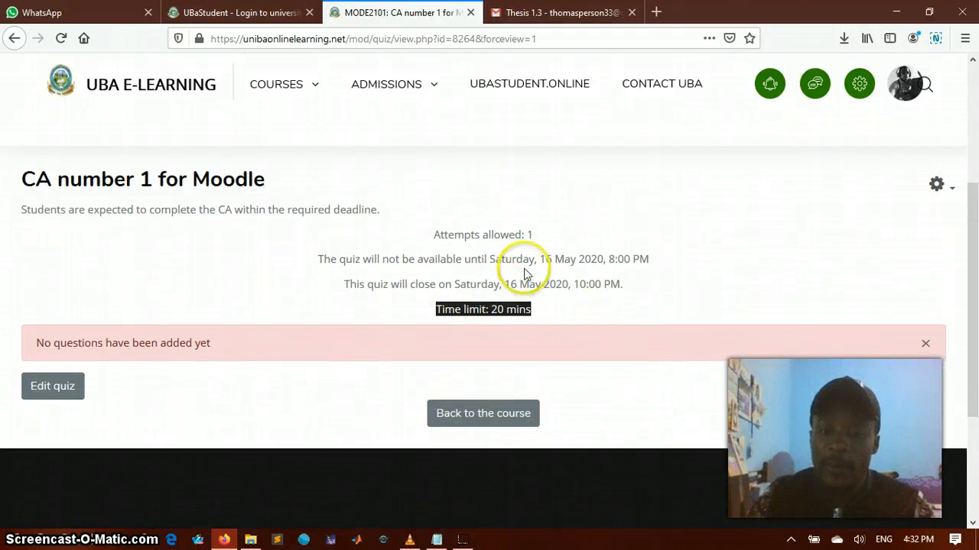
- Check the quiz's opening date and time and the notice about its questions on the overview page
drag(540, 259, 654, 265)
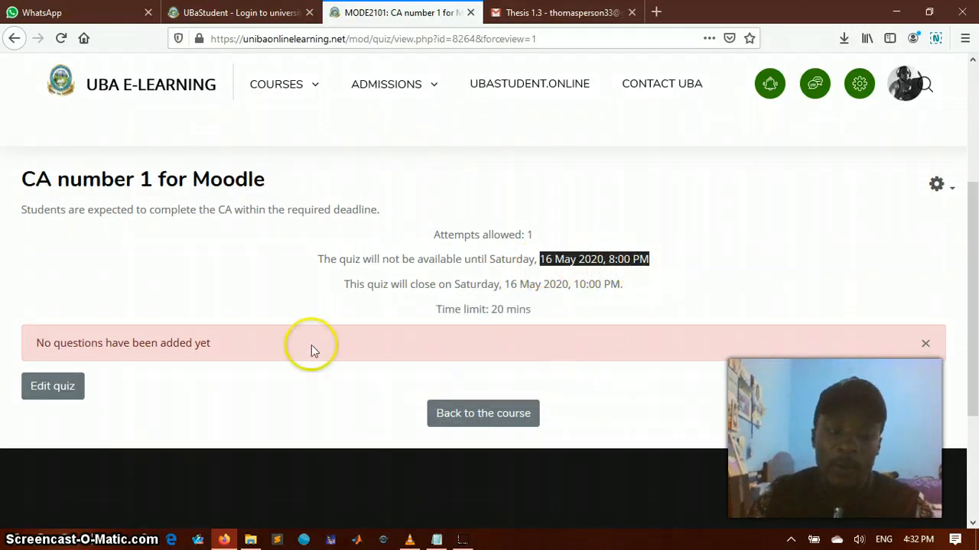
drag(220, 345, 32, 345)
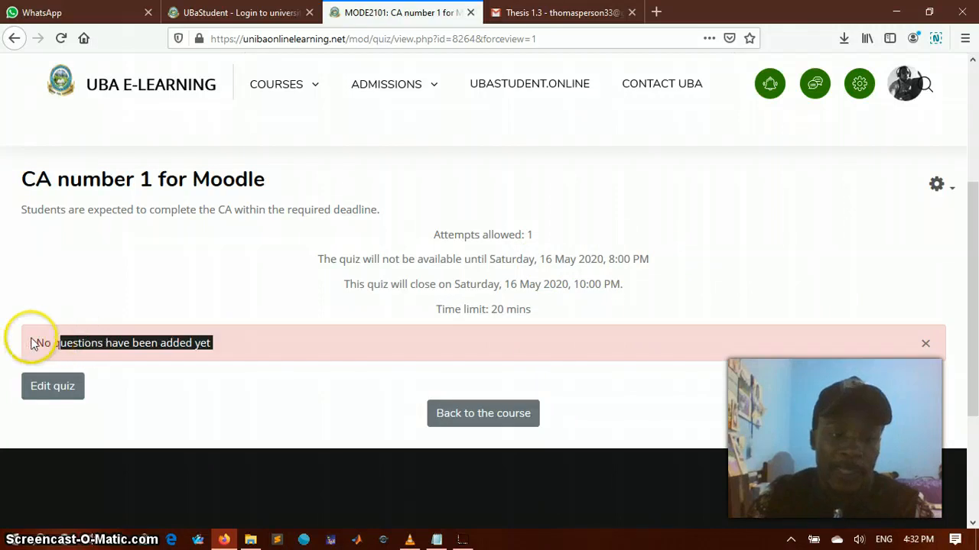
click(350, 401)
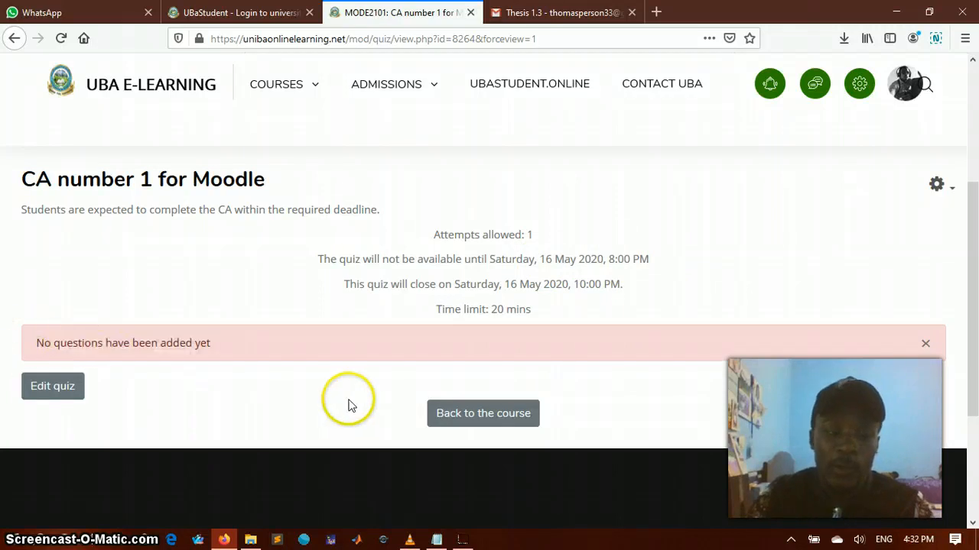
- Open the quiz for editing and add a new question of the Multiple choice type
click(52, 391)
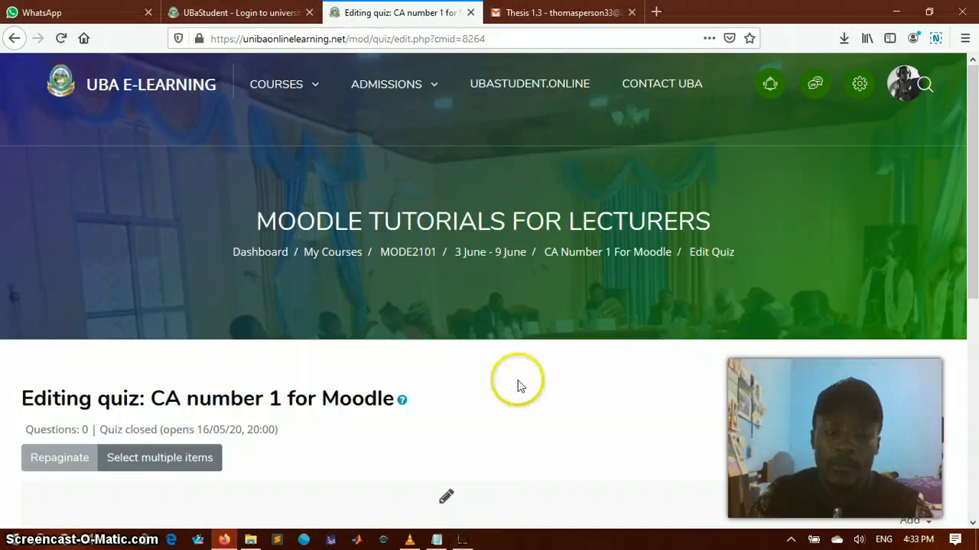
scroll(517, 385, down, 3)
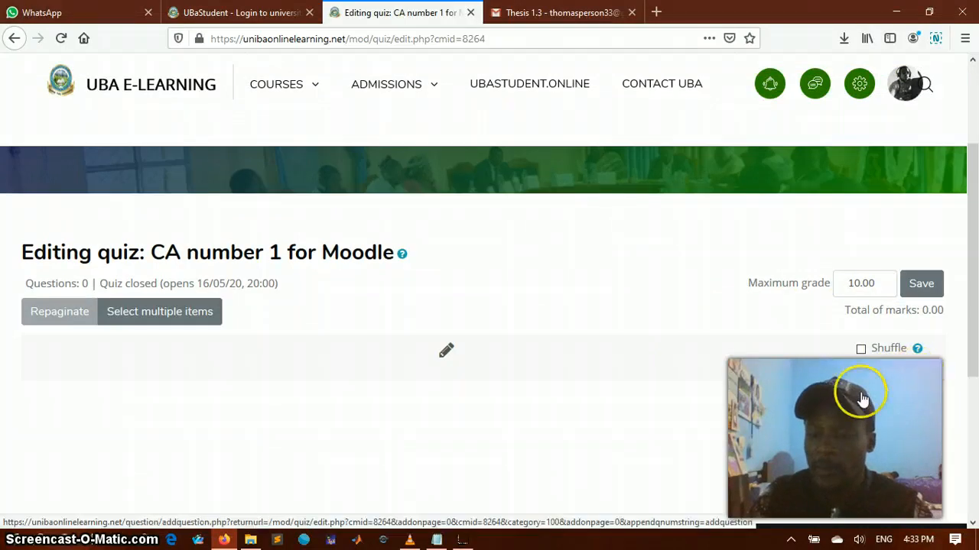
click(799, 404)
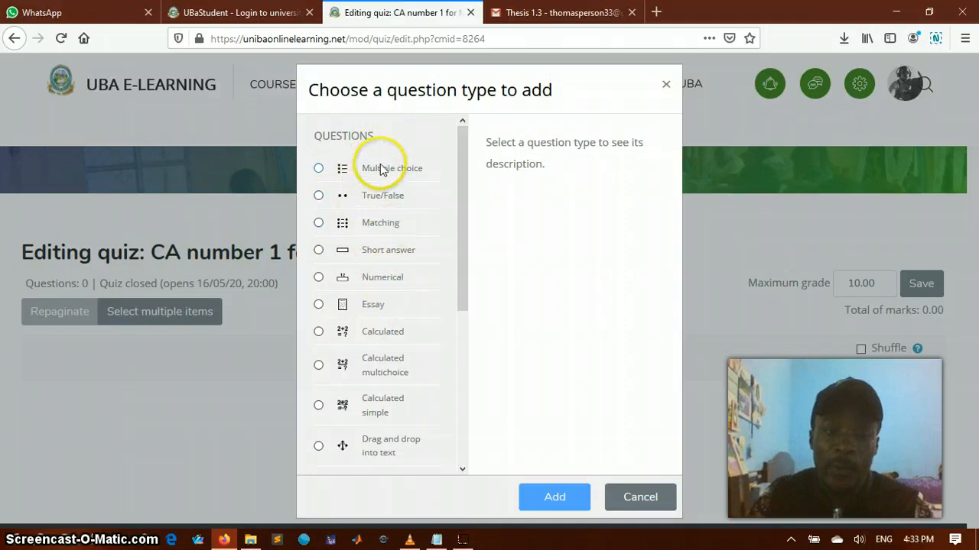
click(318, 170)
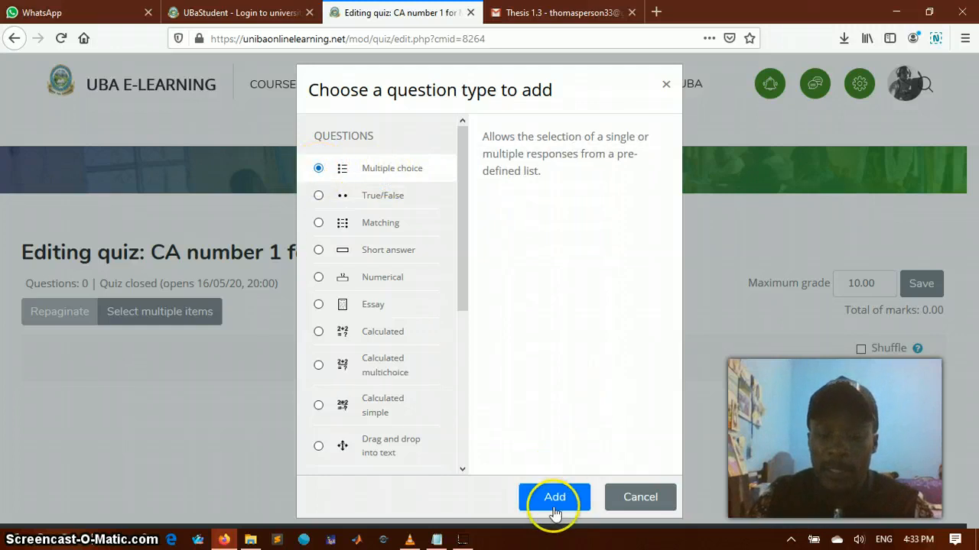
click(555, 495)
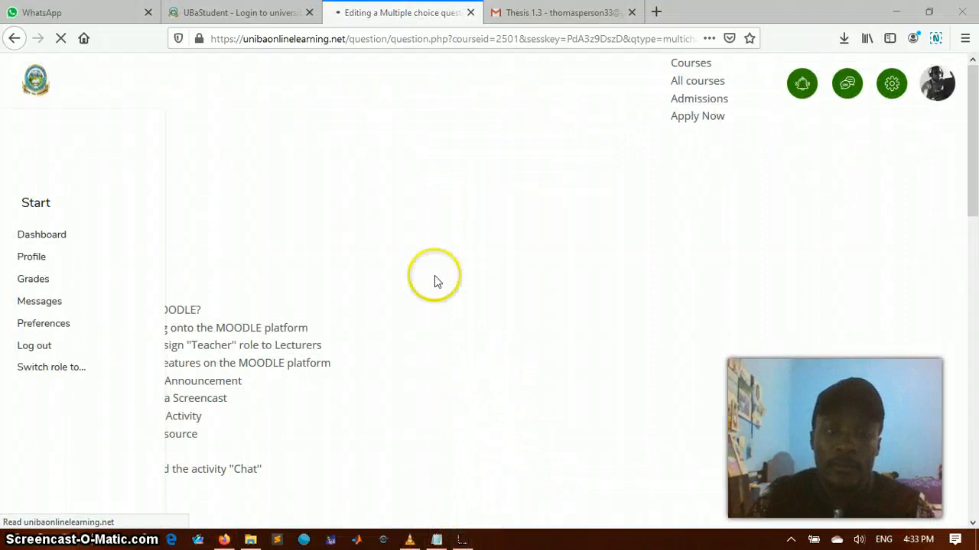
- Keep the question category as Default for MODE2101 and name the question Q1
scroll(417, 286, down, 3)
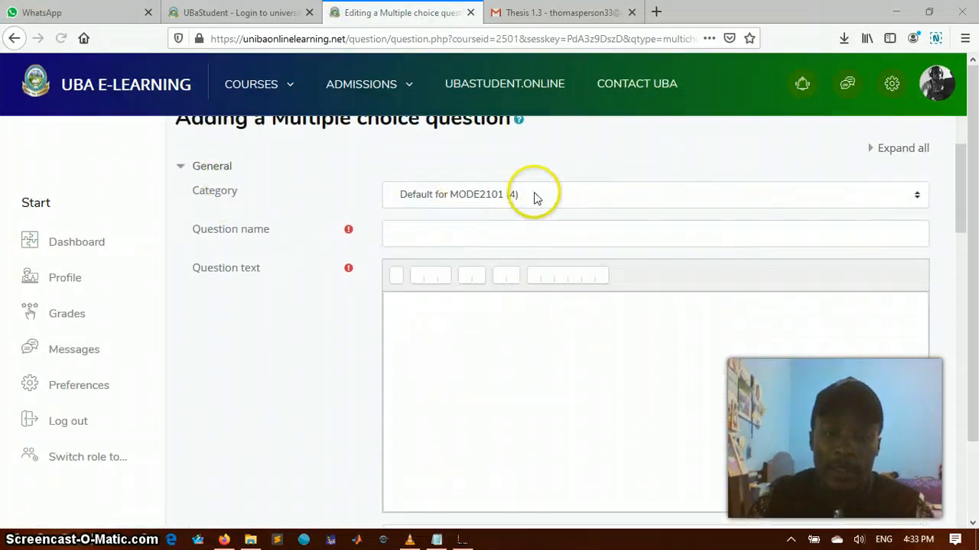
click(432, 203)
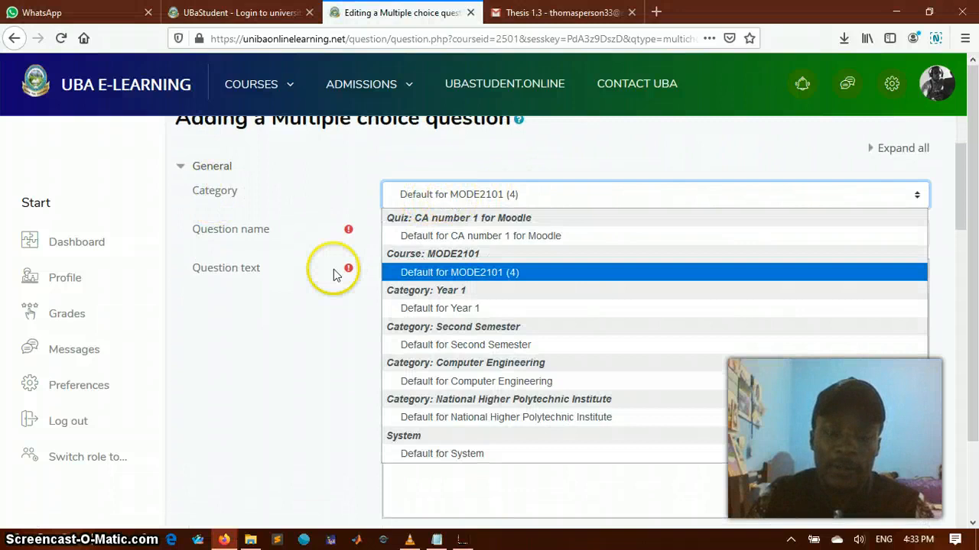
click(280, 354)
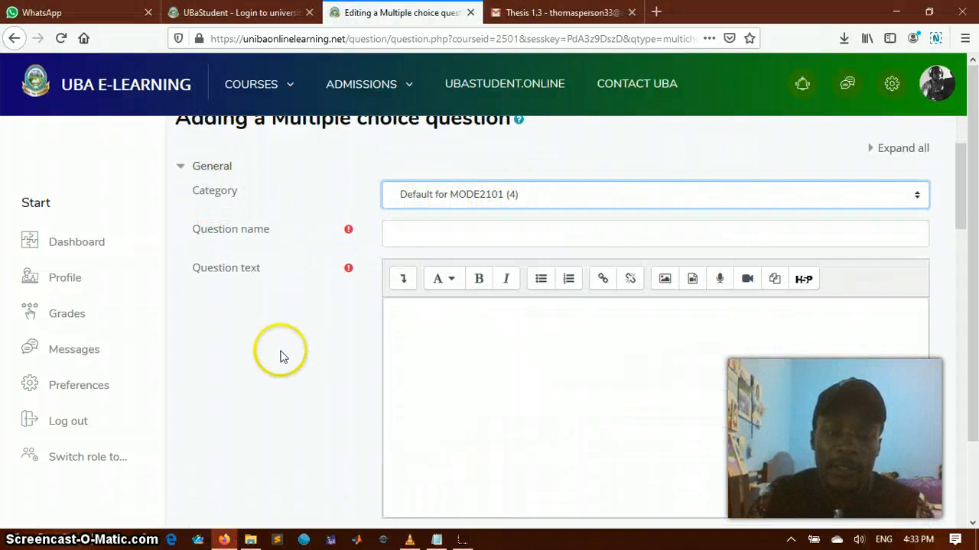
click(459, 234)
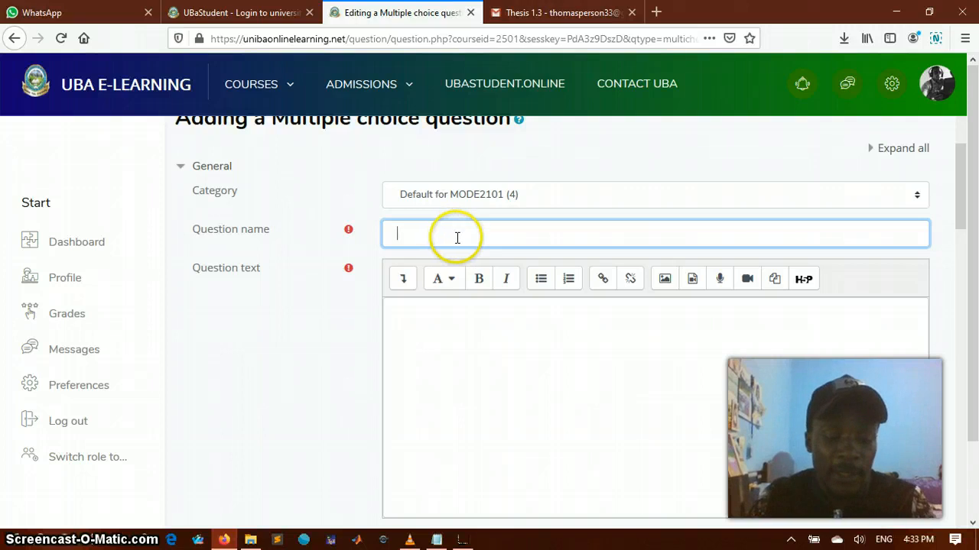
- Copy the first question from Notepad into the question text: "Which region of Cameroon is The university of Bamenda is found?"
click(477, 334)
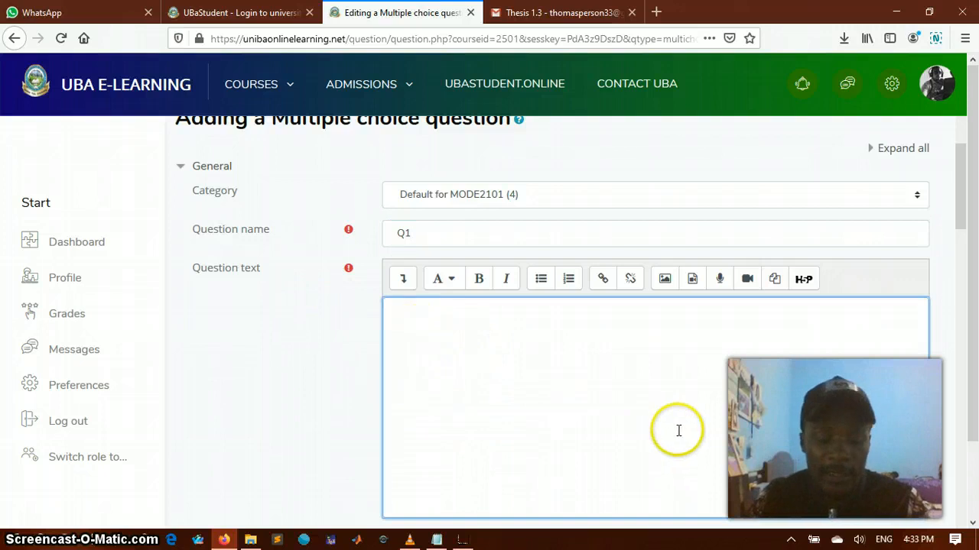
click(437, 538)
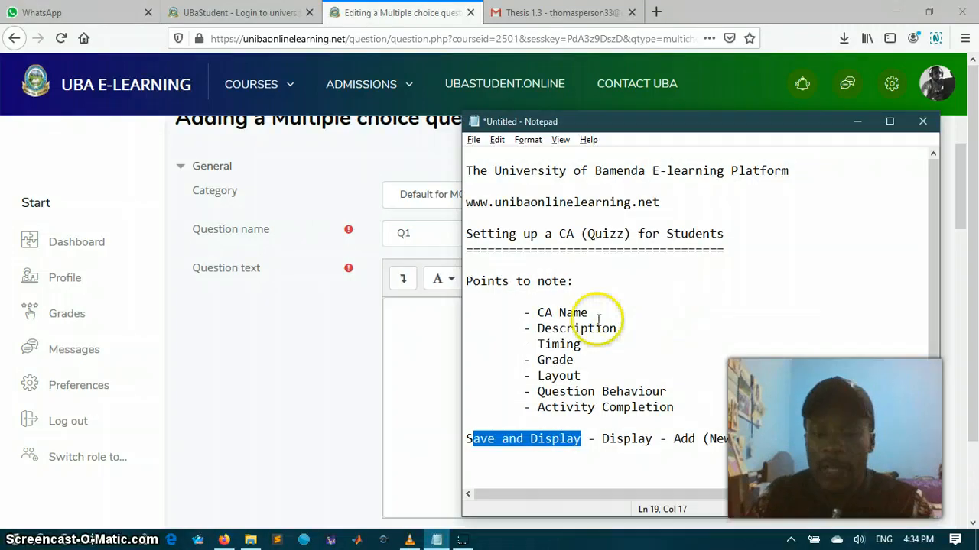
scroll(710, 375, down, 3)
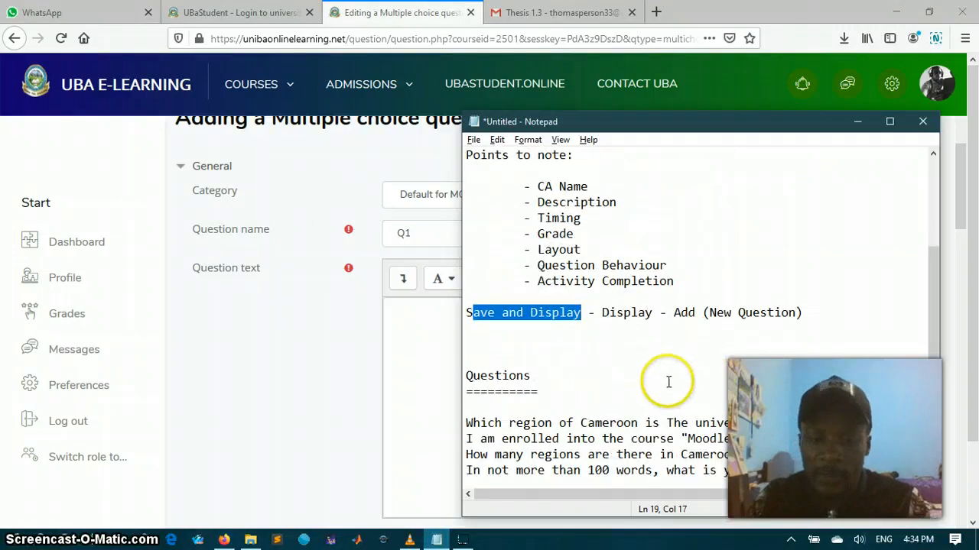
drag(466, 423, 870, 419)
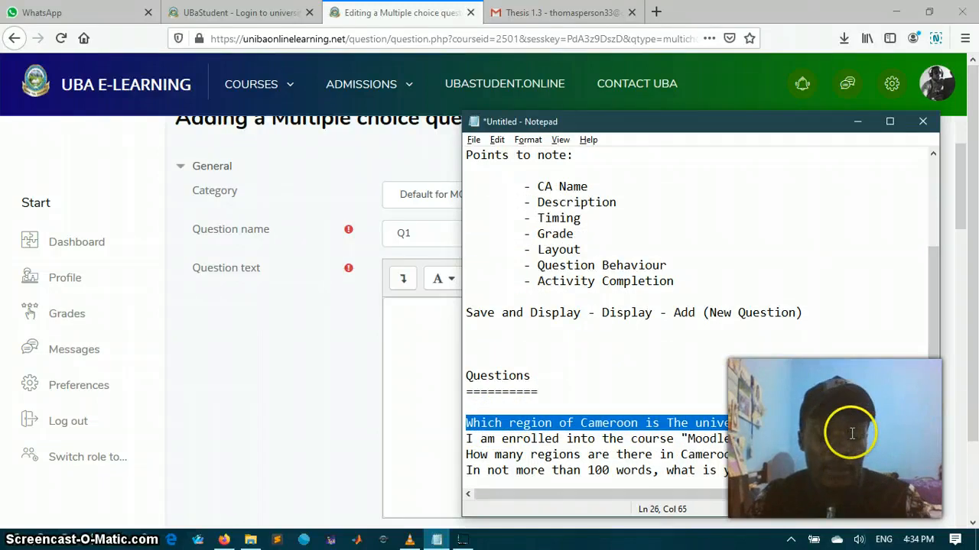
key(alt+Tab)
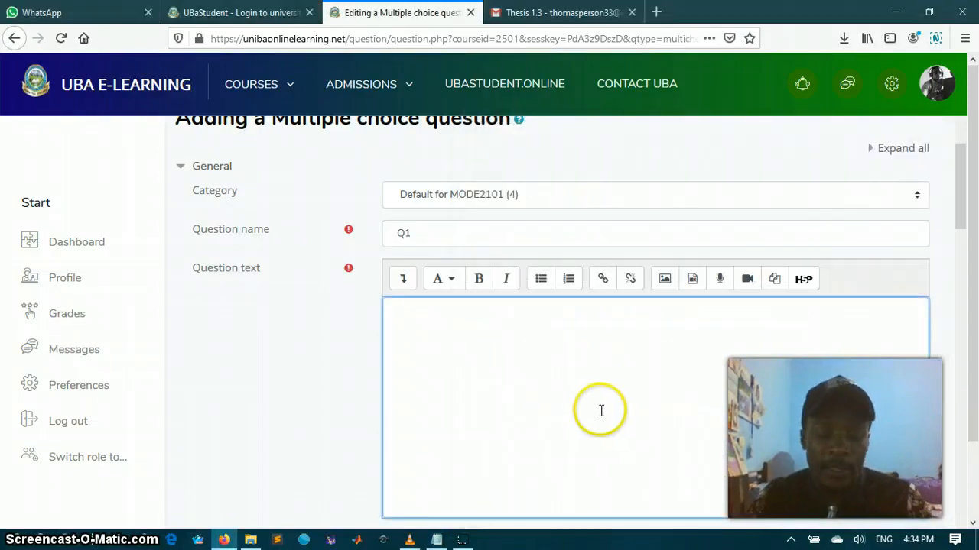
text(Which region of Cameroon is The university of Bamenda is found?)
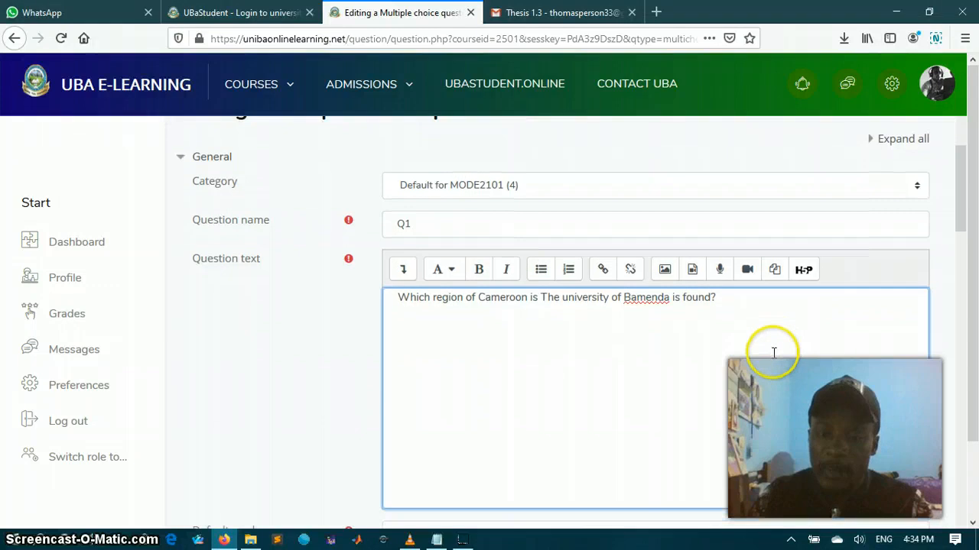
- Set the question's default mark to 2 and its ID number to 1, leaving the general feedback empty
scroll(774, 352, down, 3)
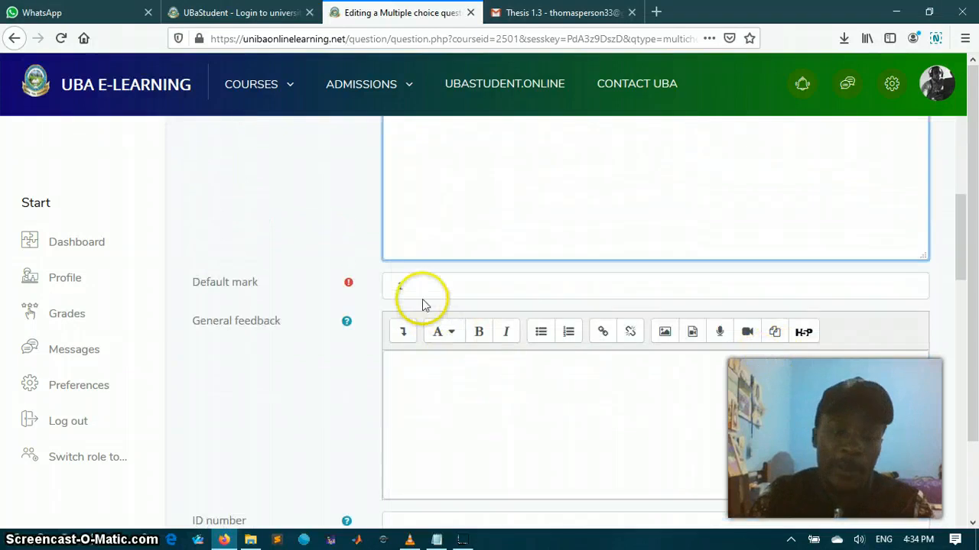
drag(418, 287, 396, 286)
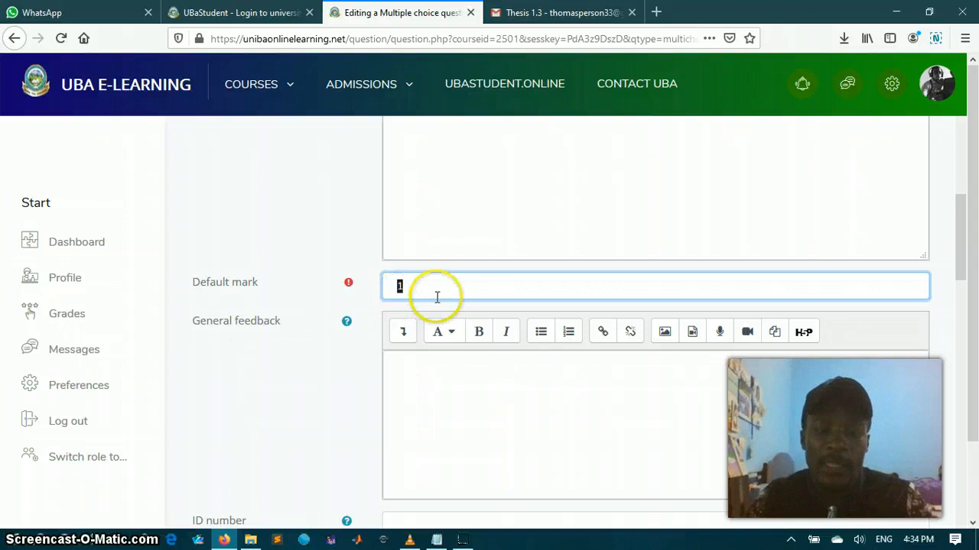
text(2)
click(467, 387)
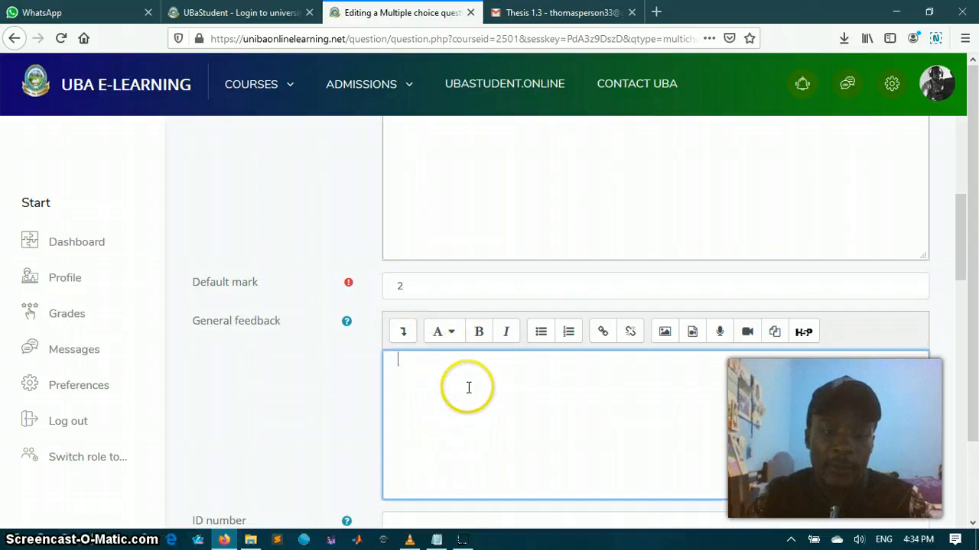
scroll(452, 389, down, 2)
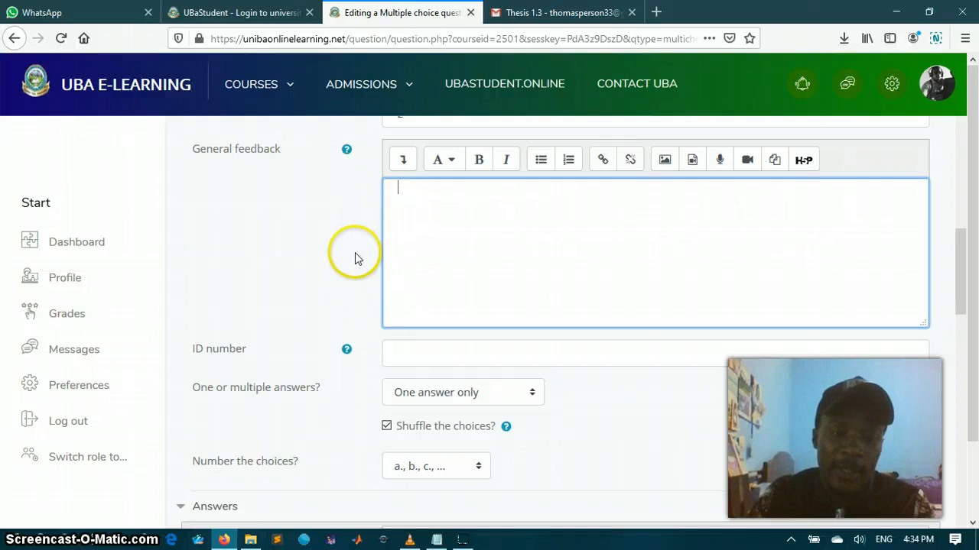
scroll(352, 257, down, 3)
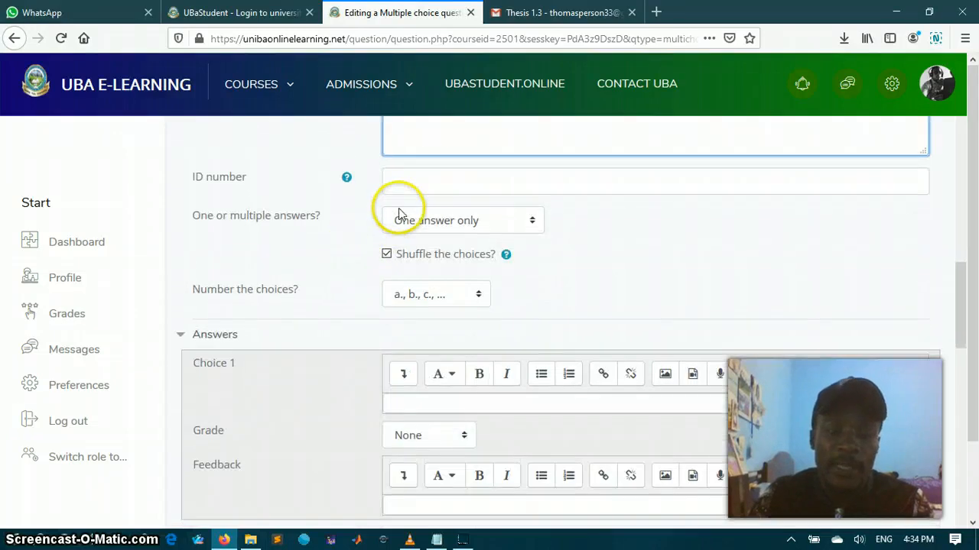
click(431, 208)
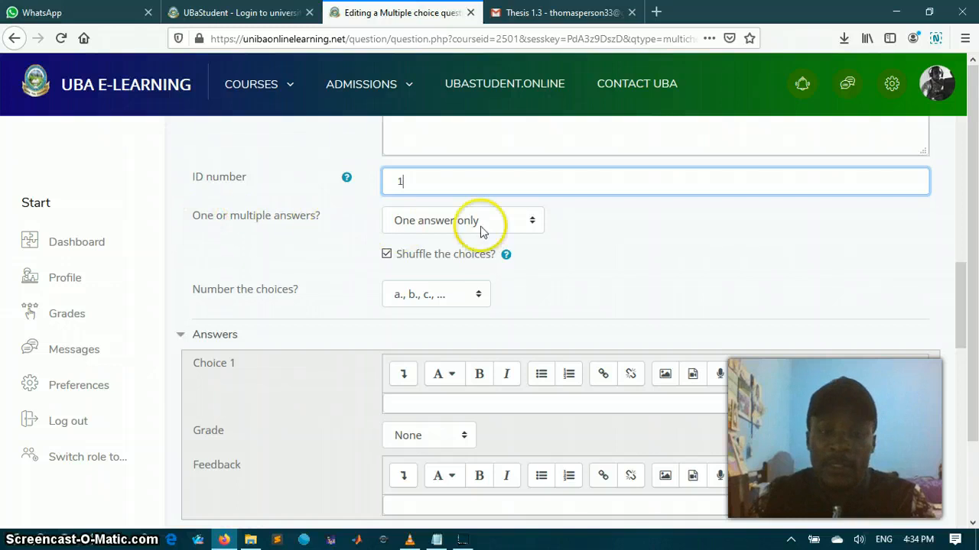
- Allow one answer only for the question and number the choices as A., B., C
click(533, 223)
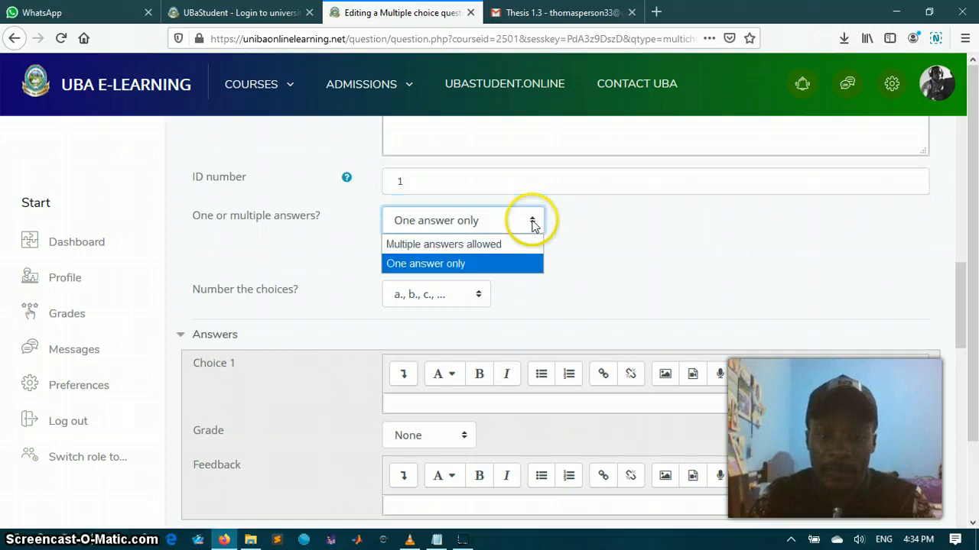
click(424, 264)
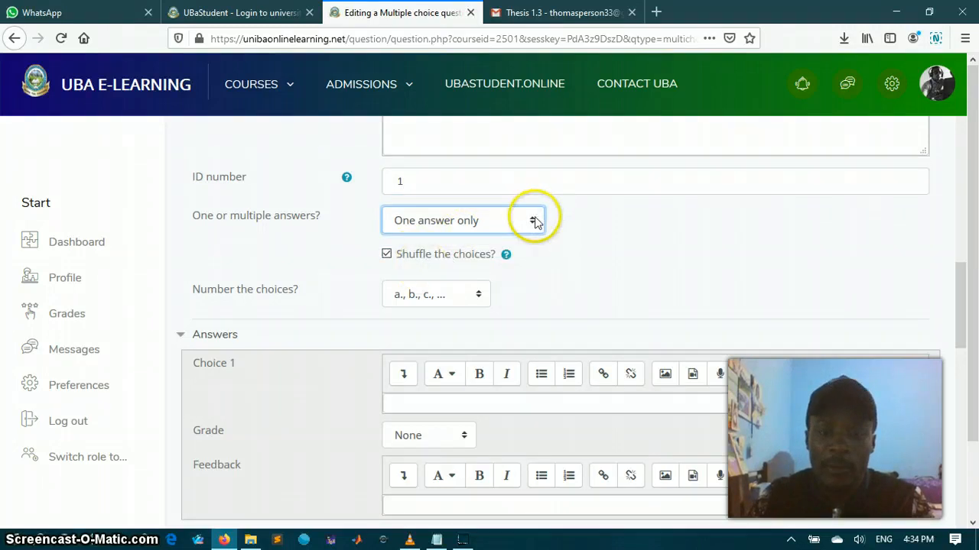
click(534, 222)
click(434, 265)
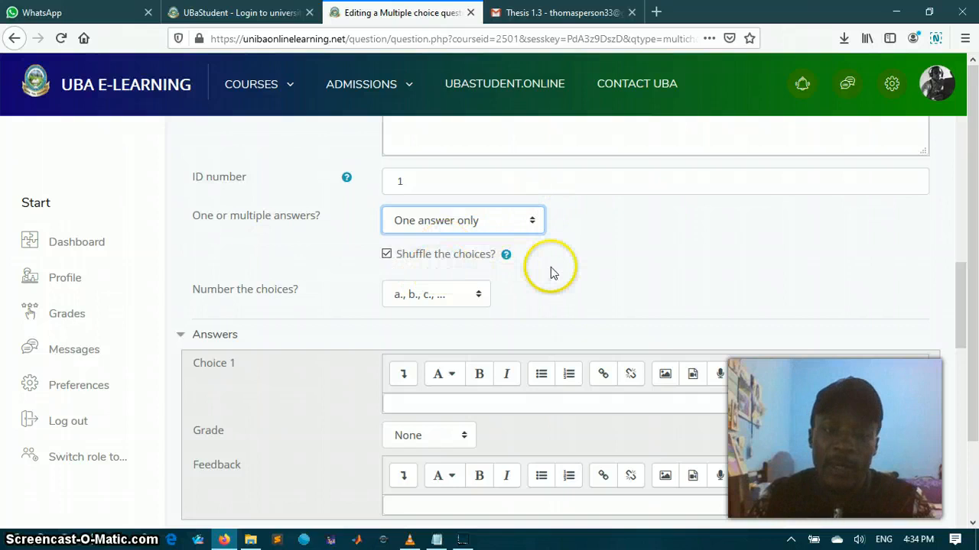
scroll(424, 254, down, 2)
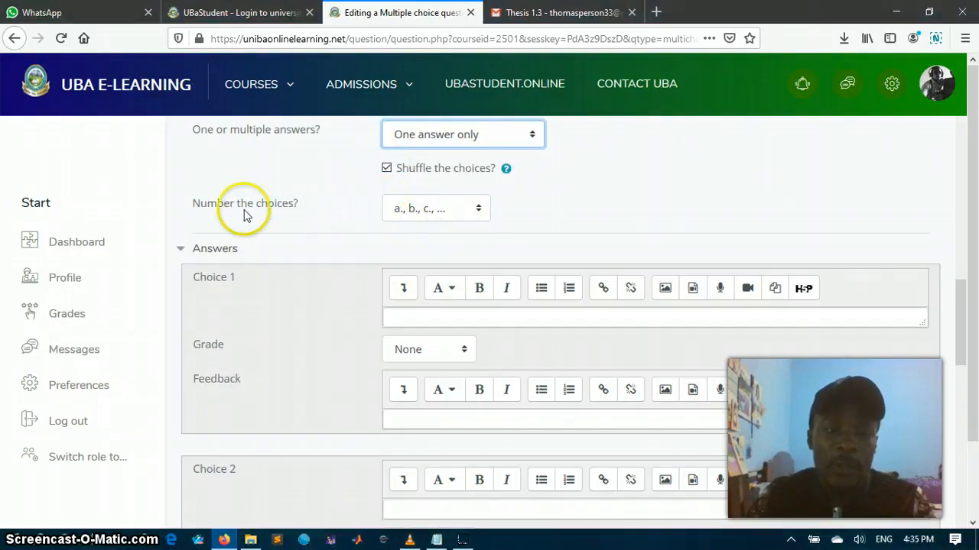
click(475, 207)
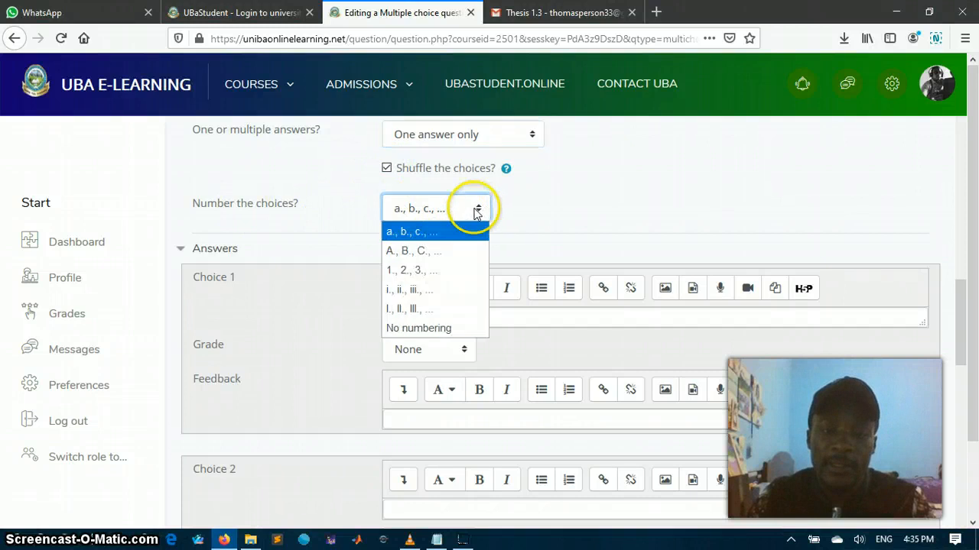
click(402, 259)
- Recheck the question text and settings, and enter "South west" as the answer for Choice 1
scroll(437, 244, down, 2)
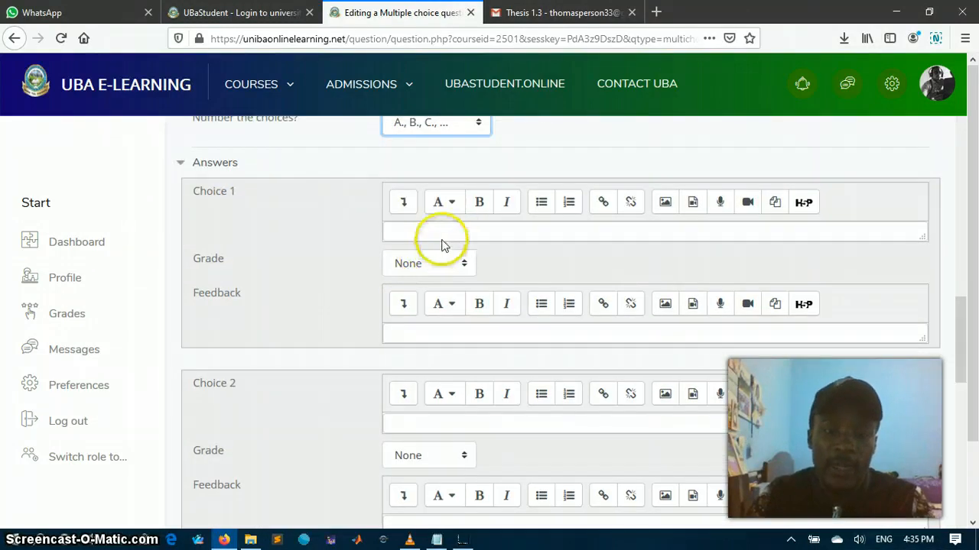
scroll(486, 228, up, 10)
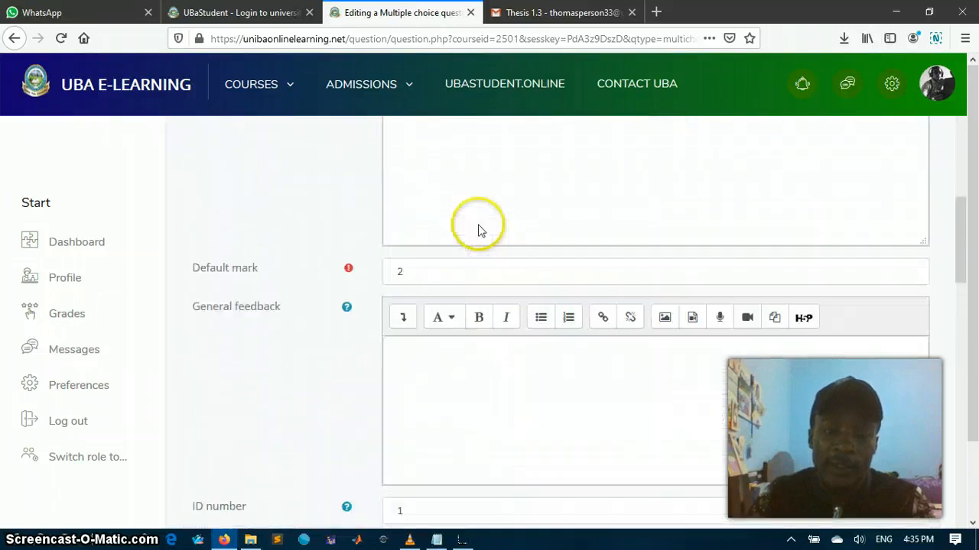
scroll(477, 228, up, 1)
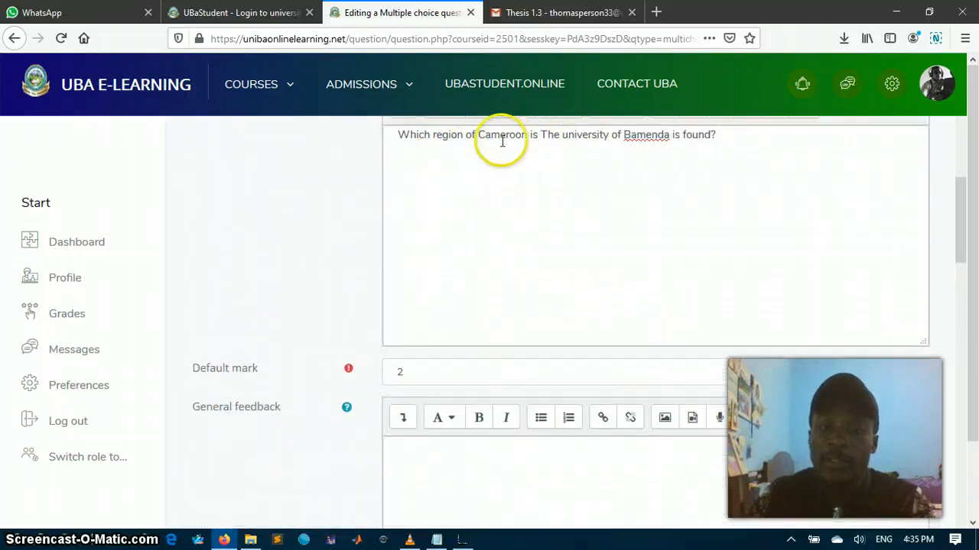
scroll(638, 161, down, 3)
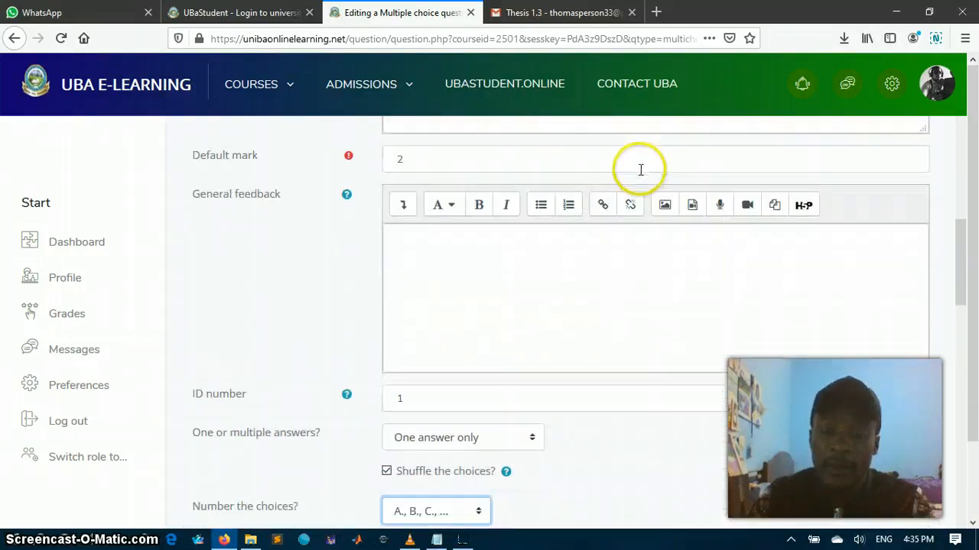
scroll(525, 259, down, 3)
scroll(517, 255, down, 1)
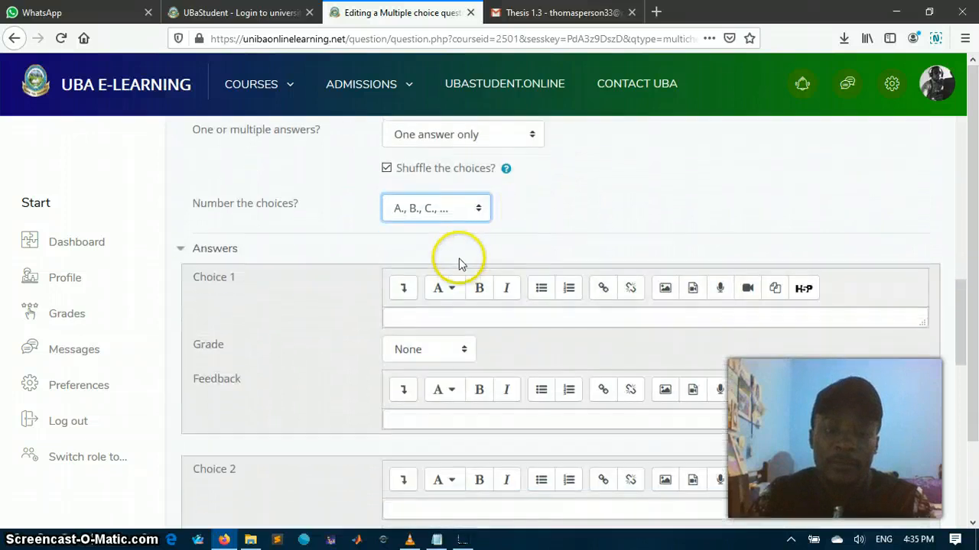
scroll(459, 259, down, 1)
click(457, 233)
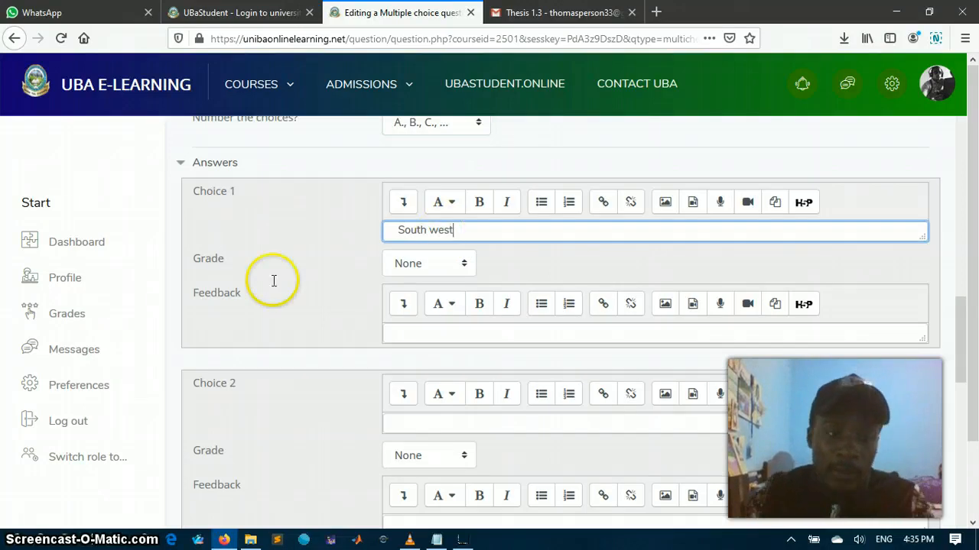
- Keep Choice 1's grade at None and enter "North west" as Choice 2 with a grade of 100%
click(464, 264)
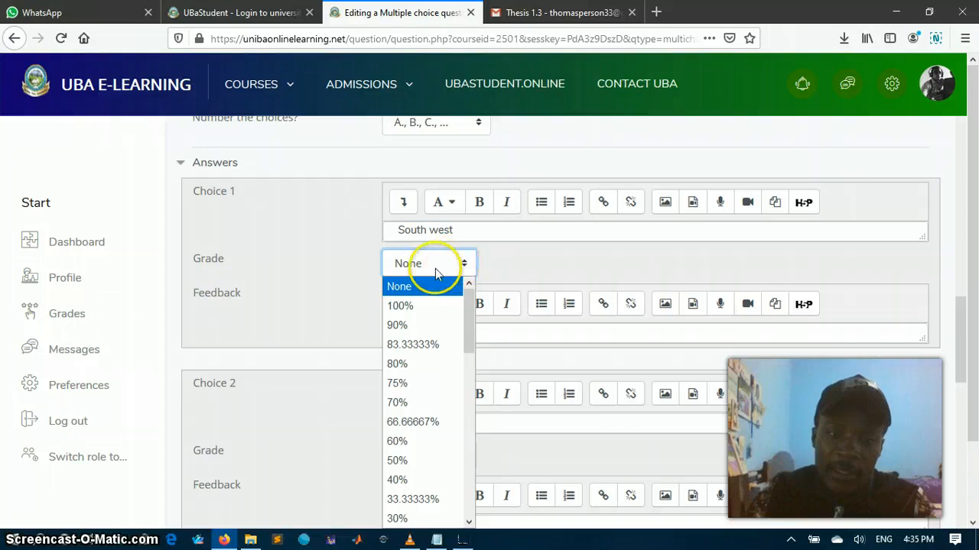
click(421, 292)
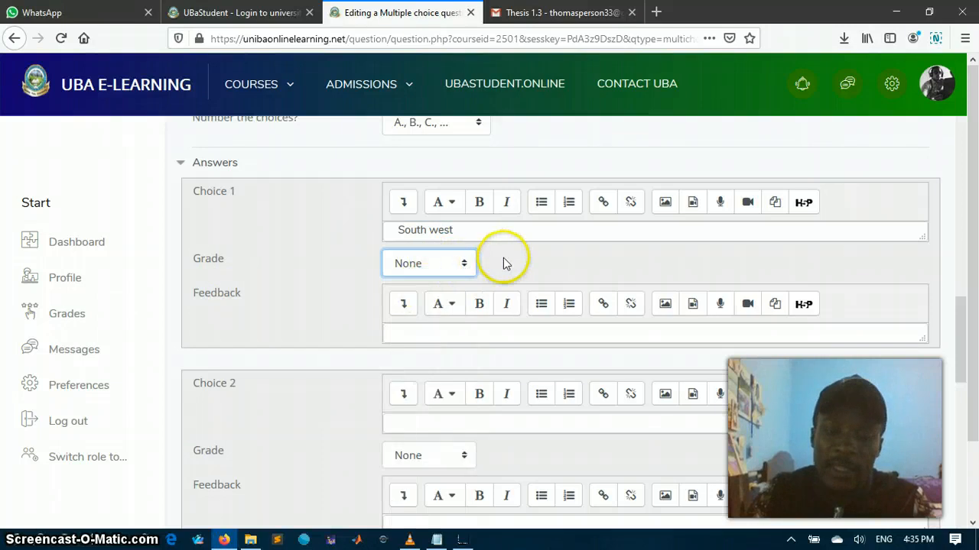
scroll(498, 263, down, 3)
scroll(493, 266, down, 2)
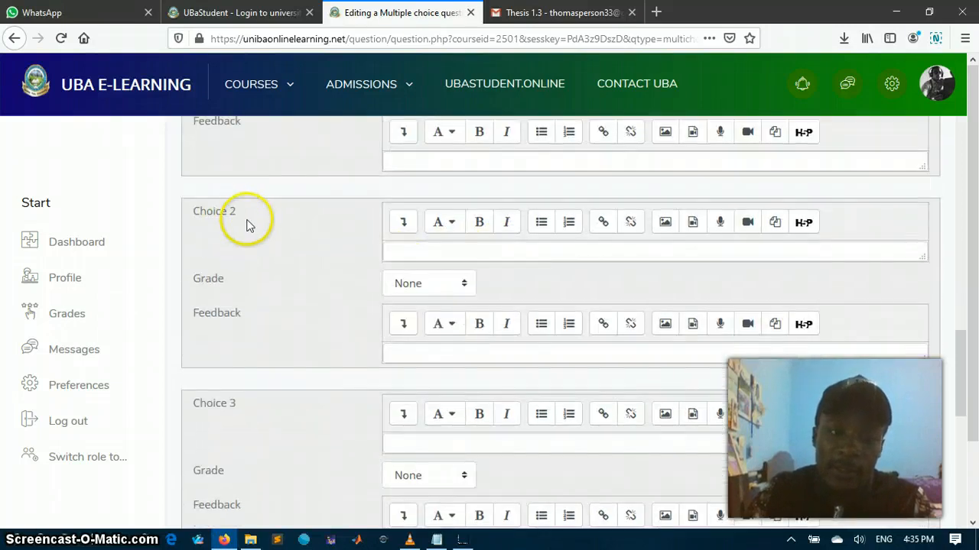
click(415, 251)
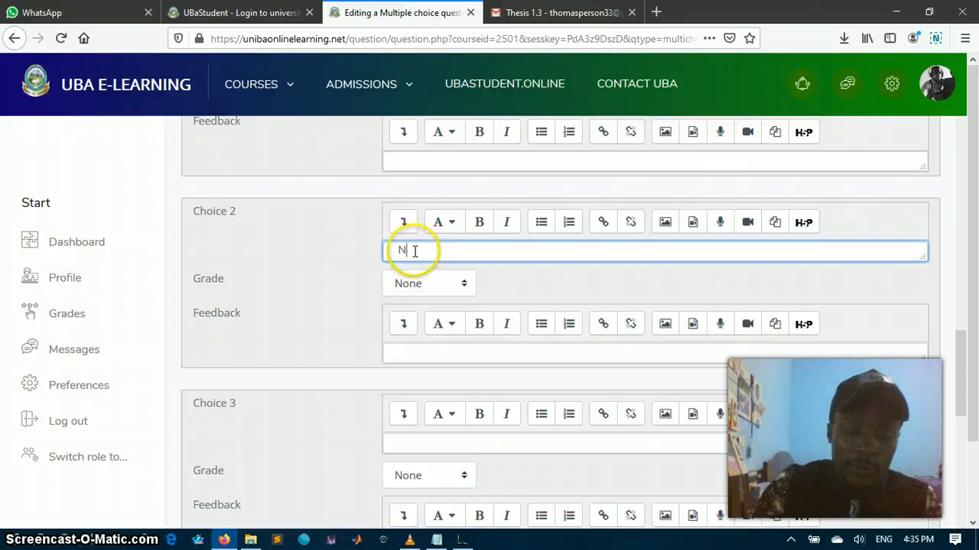
text(North west)
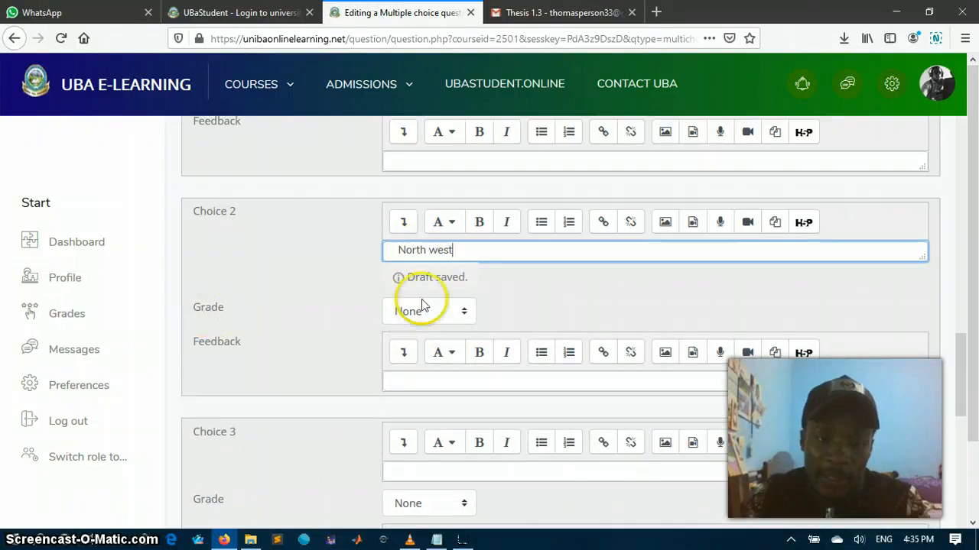
click(461, 312)
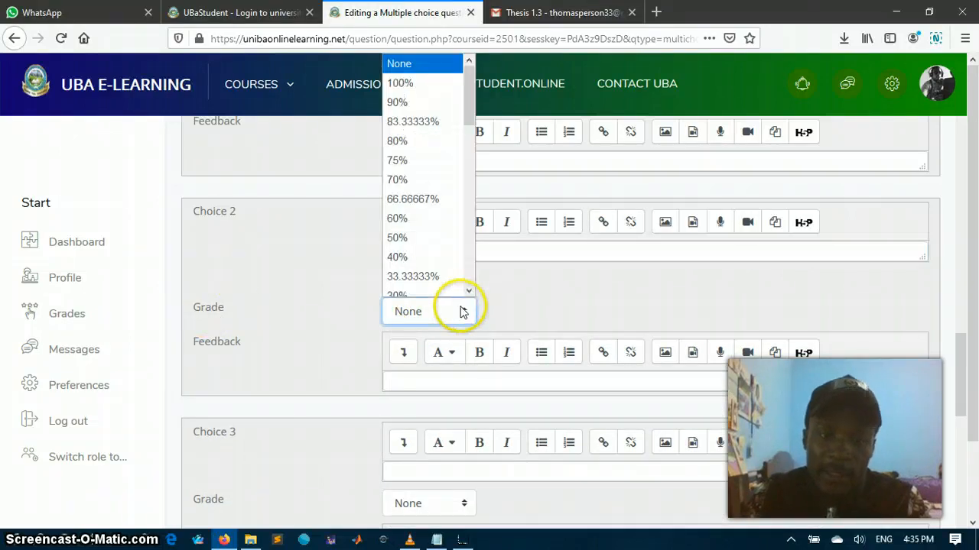
click(400, 83)
click(537, 282)
scroll(537, 282, down, 2)
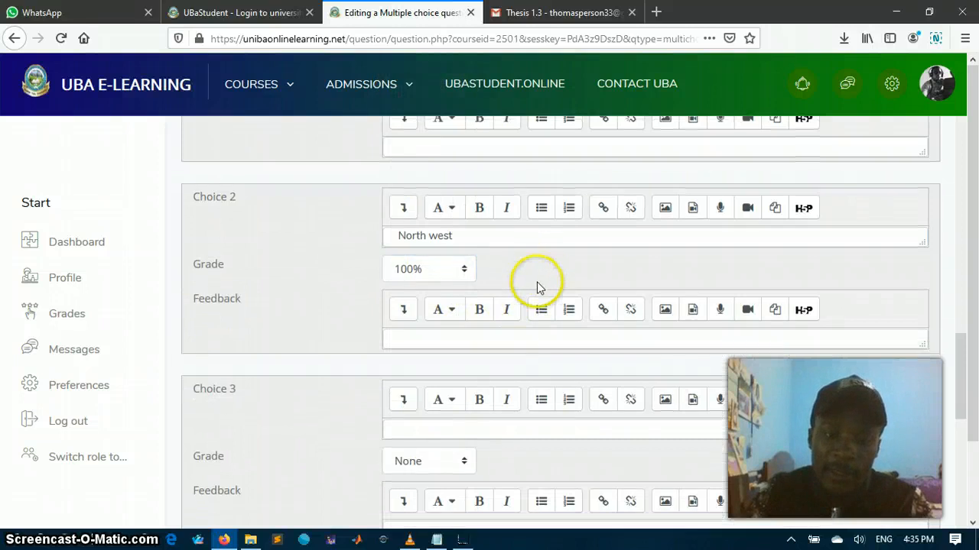
- Enter "Centre" as the answer for Choice 3 with its grade kept at None
click(413, 360)
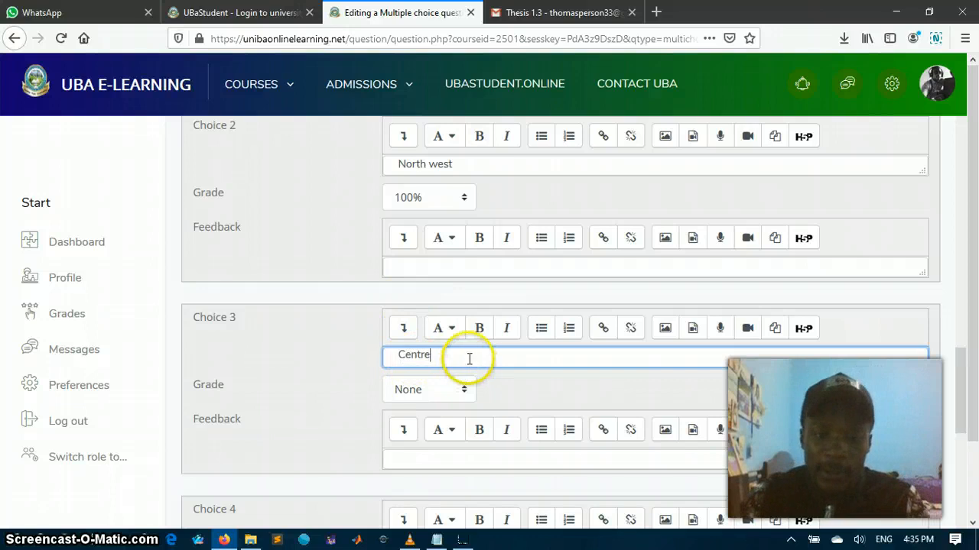
click(449, 398)
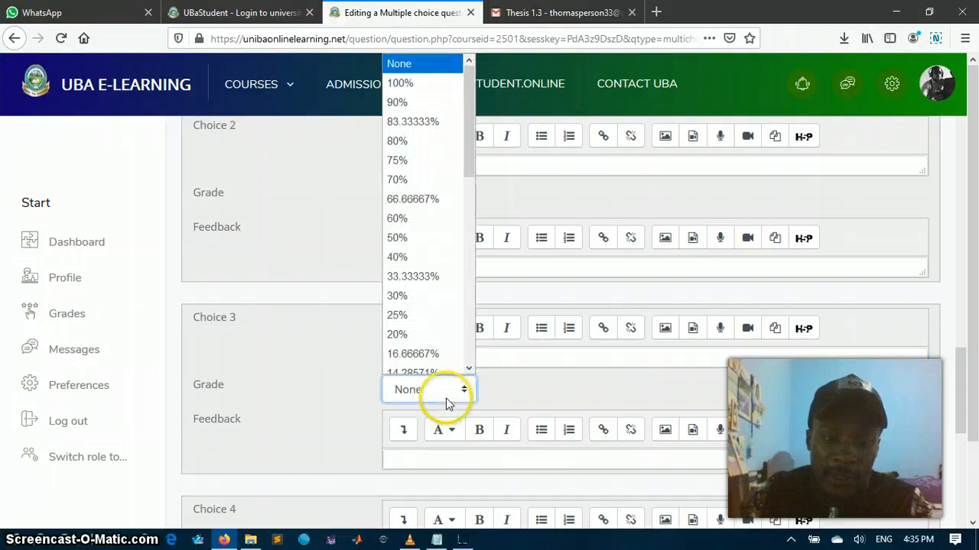
click(401, 63)
- Enter "West" as the answer for Choice 4 with its grade kept at None
scroll(562, 392, down, 5)
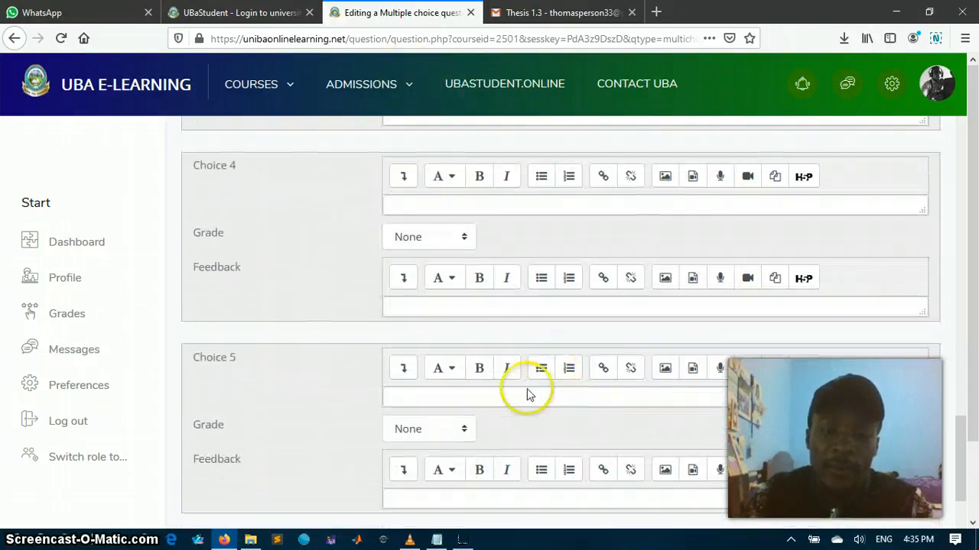
scroll(451, 301, up, 1)
scroll(450, 284, up, 3)
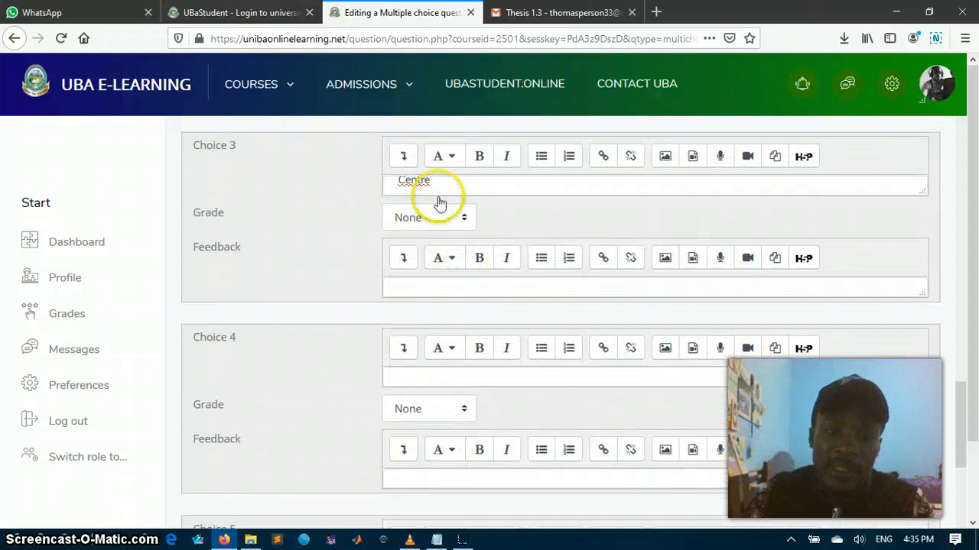
click(434, 380)
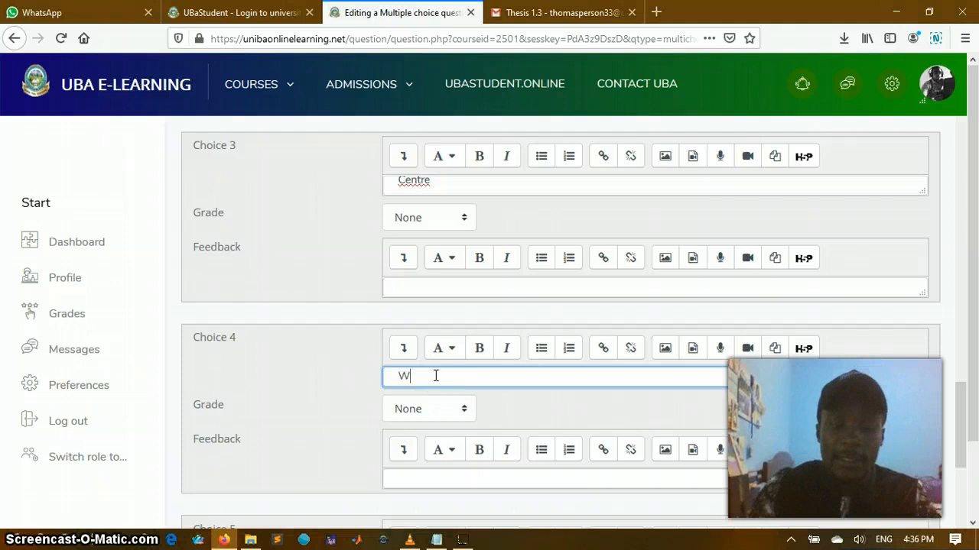
scroll(467, 382, down, 2)
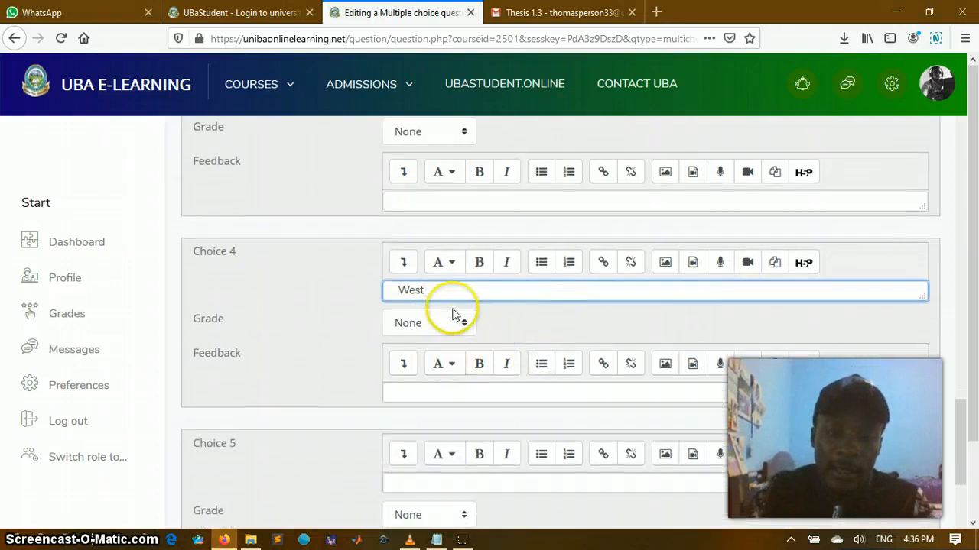
click(461, 325)
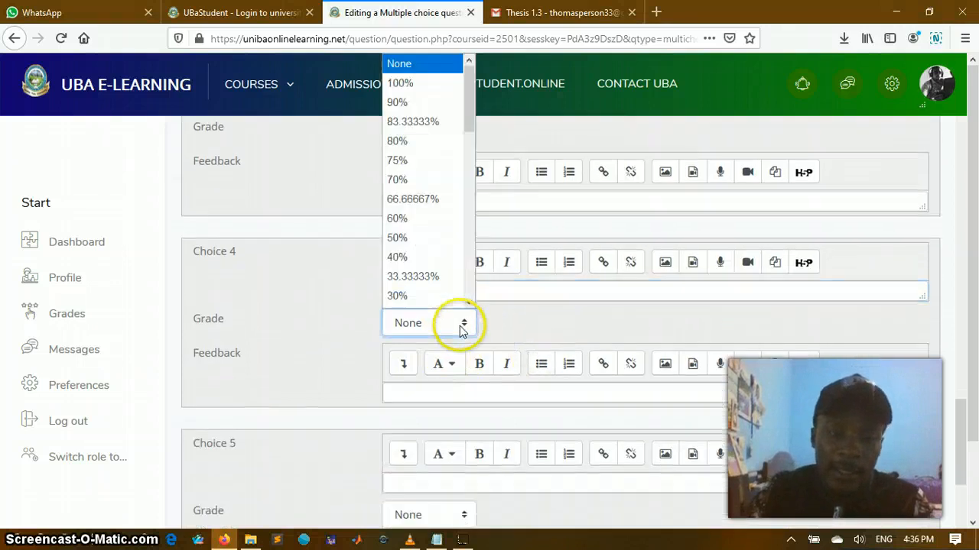
click(400, 63)
- Leave Choice 5 blank and save the multiple choice question to the quiz
scroll(527, 325, down, 5)
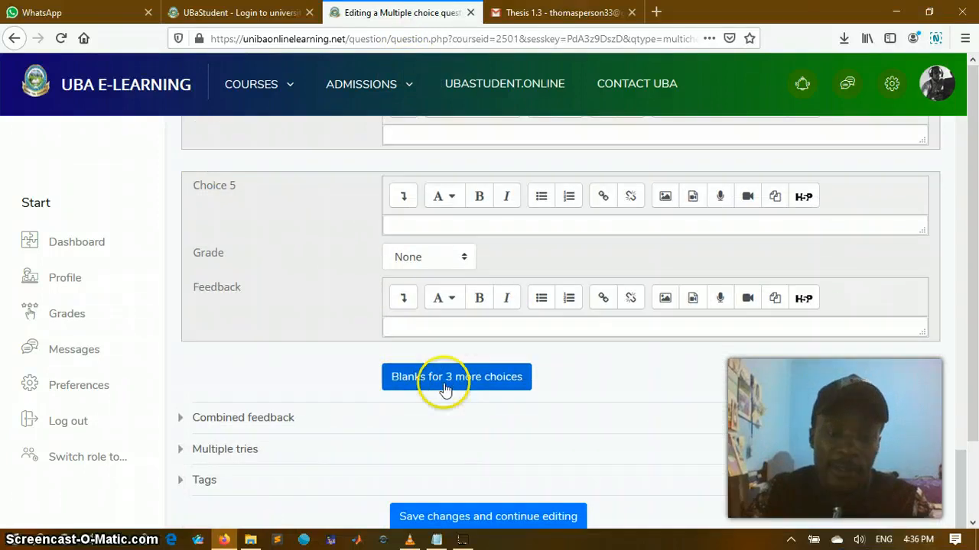
scroll(526, 374, down, 3)
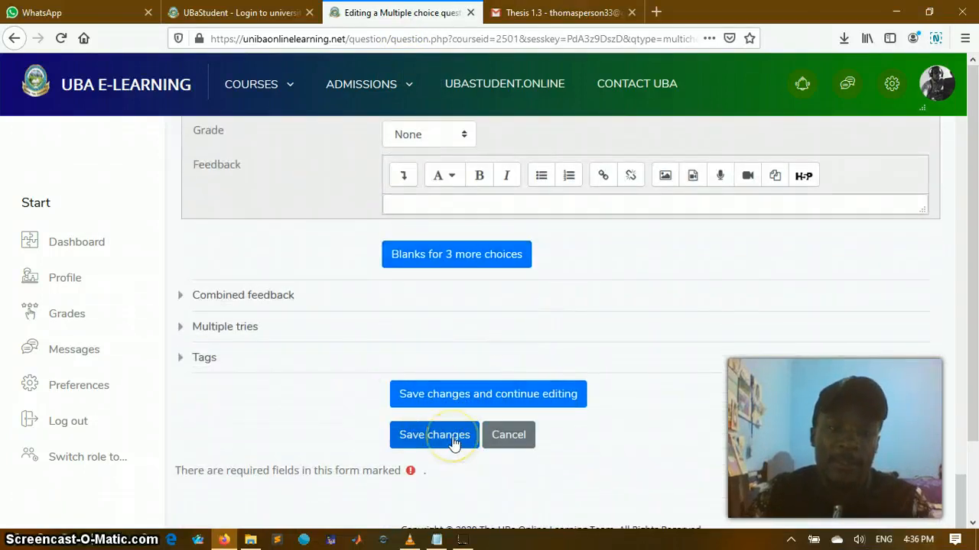
click(455, 442)
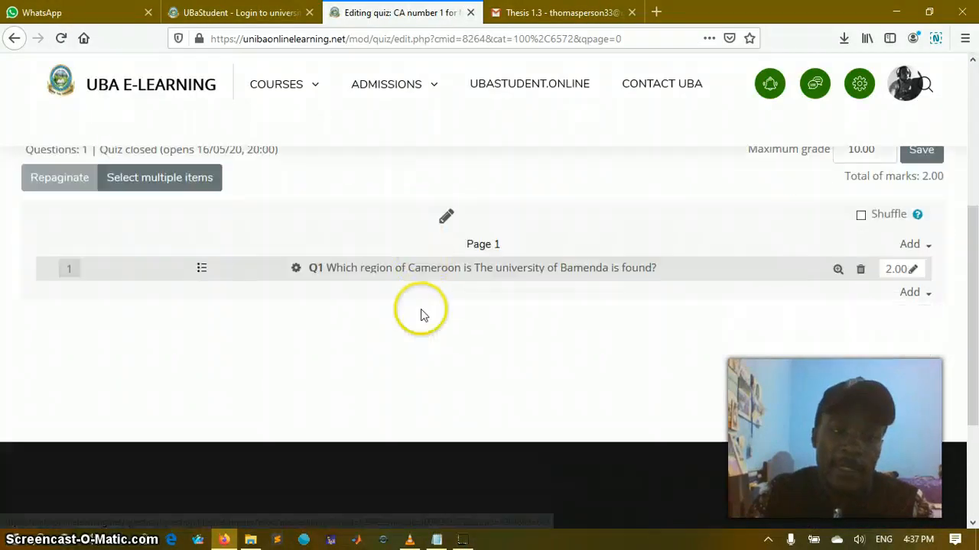
- Add a new True/False question after the first question on page 1 of the quiz
scroll(408, 315, up, 2)
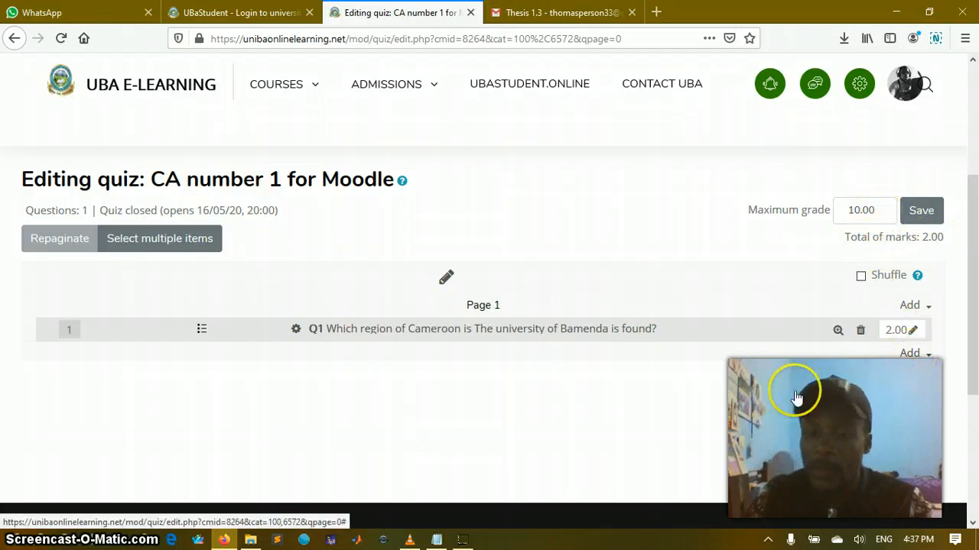
click(838, 390)
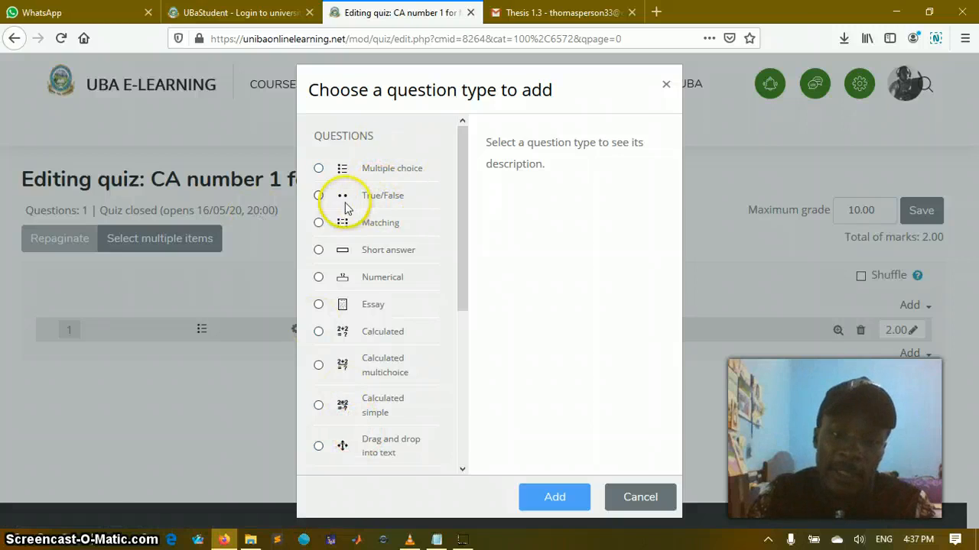
click(380, 200)
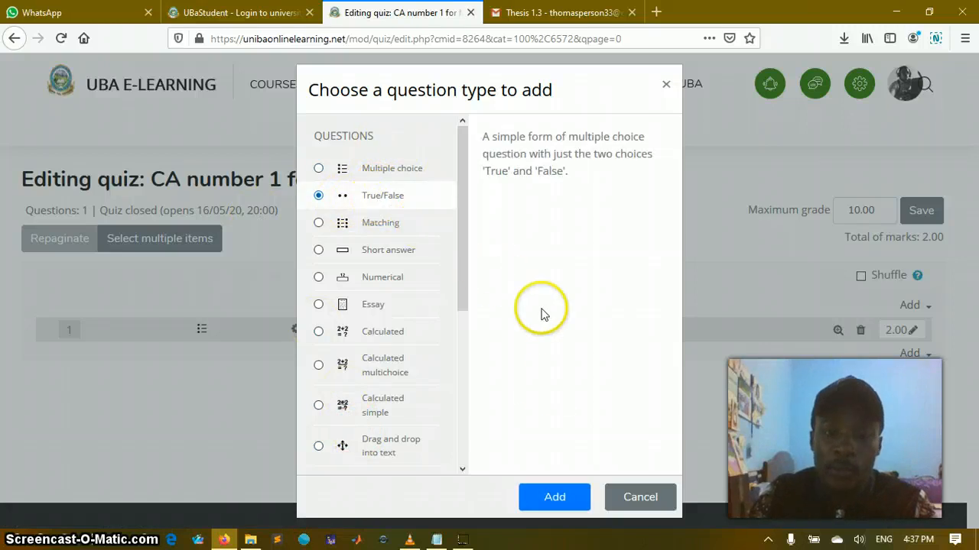
click(558, 507)
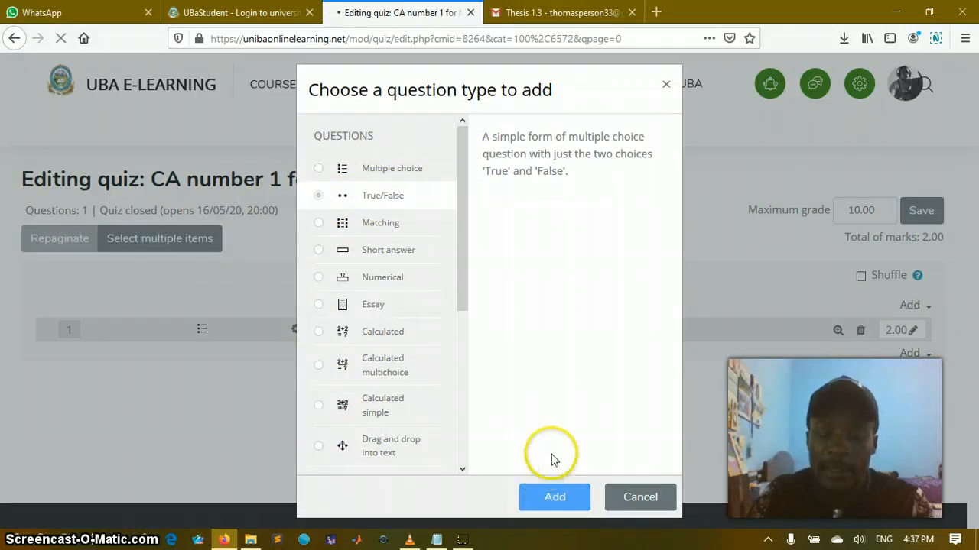
- Copy the question "I am enrolled into the course "Moodle Tutorials for Lecturers"" from Notepad into the question text and name the question Q2
click(438, 540)
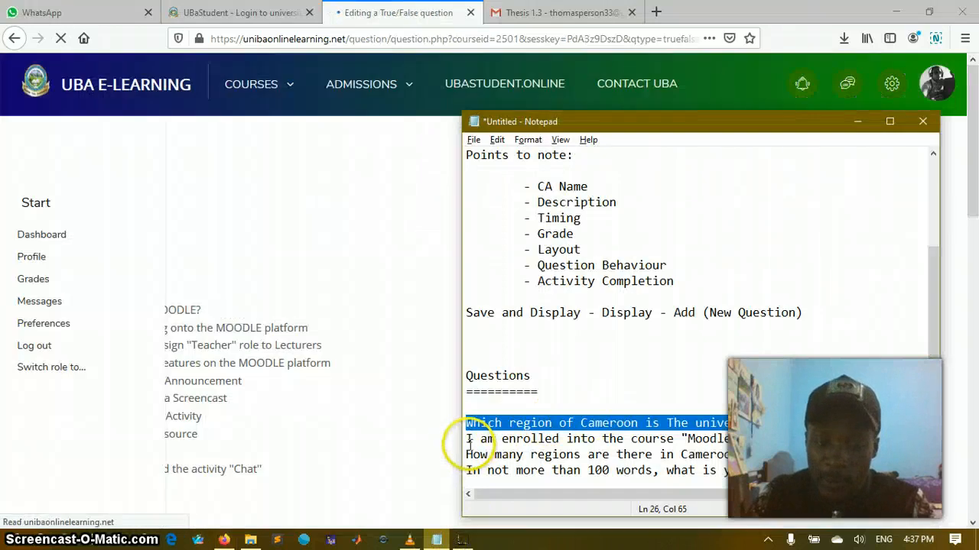
drag(469, 442, 940, 438)
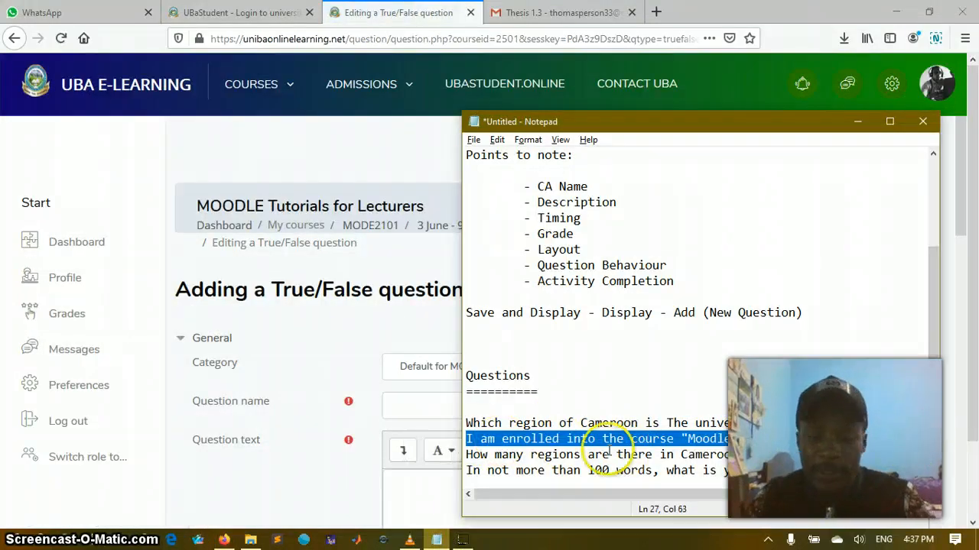
click(359, 484)
scroll(492, 426, down, 2)
click(448, 344)
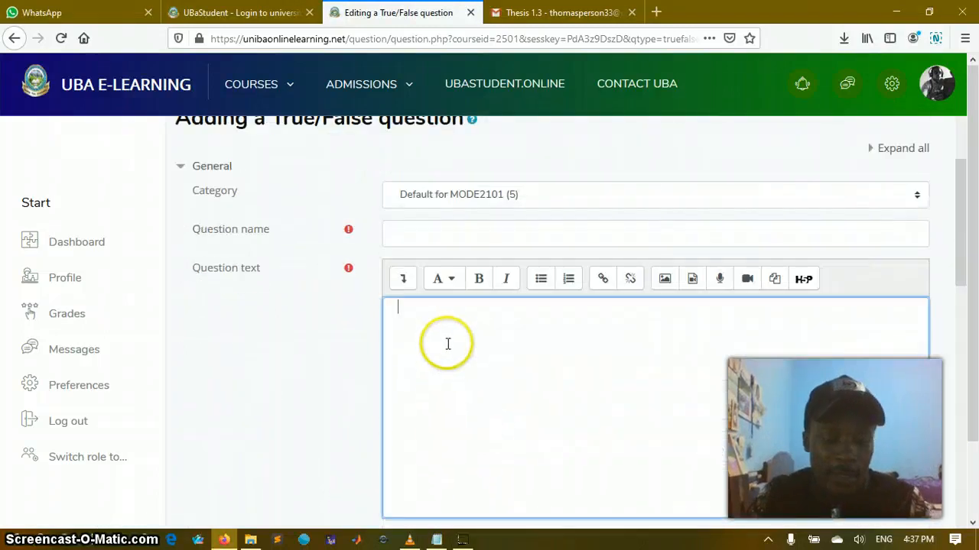
text(I am enrolled into the course "Moodle Tutorials for Lecturers")
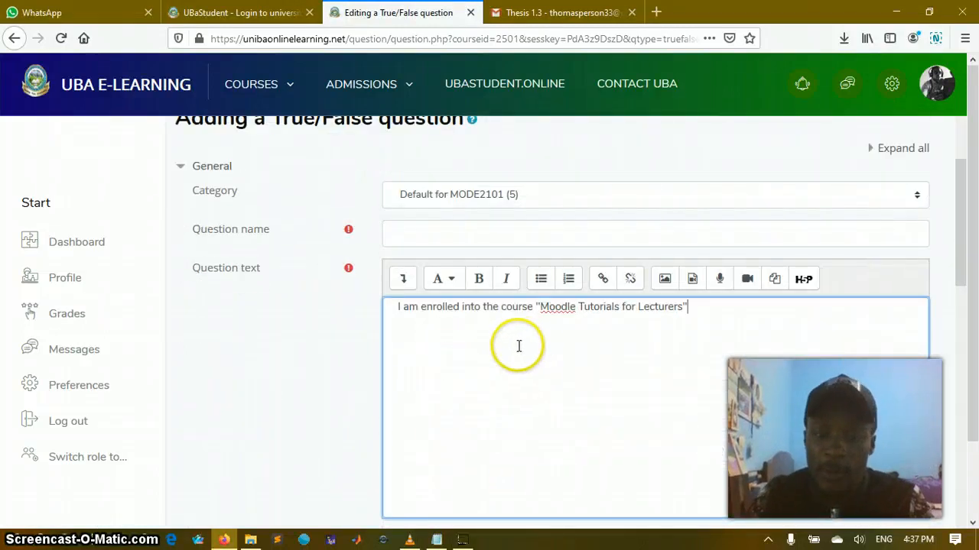
click(416, 232)
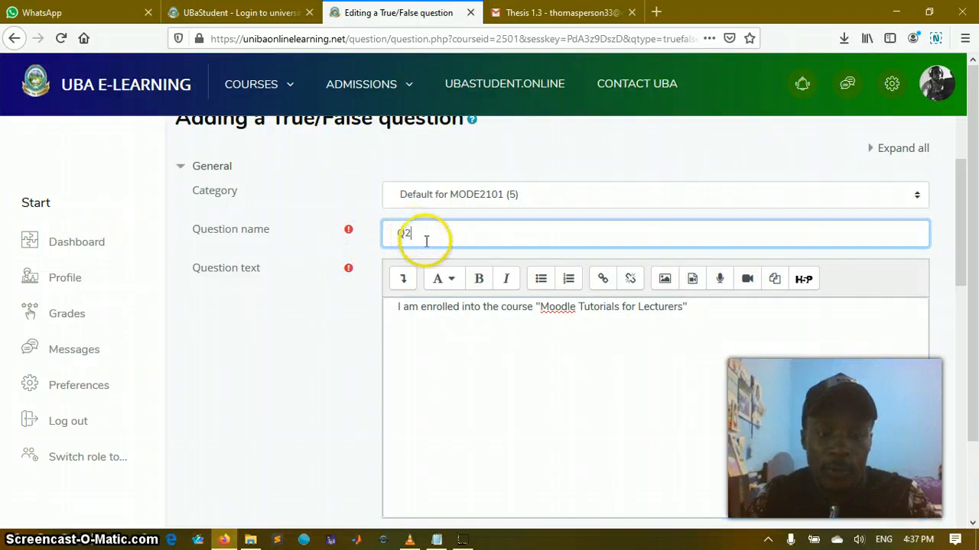
- Set the True/False question's default mark to 2 and its ID number to 6, leaving the general feedback empty
scroll(531, 367, down, 5)
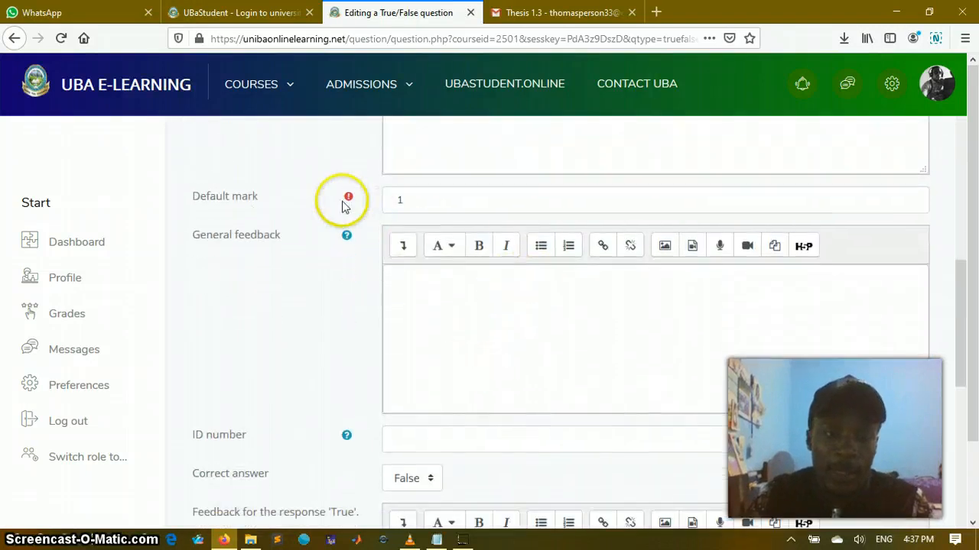
double_click(390, 200)
text(2)
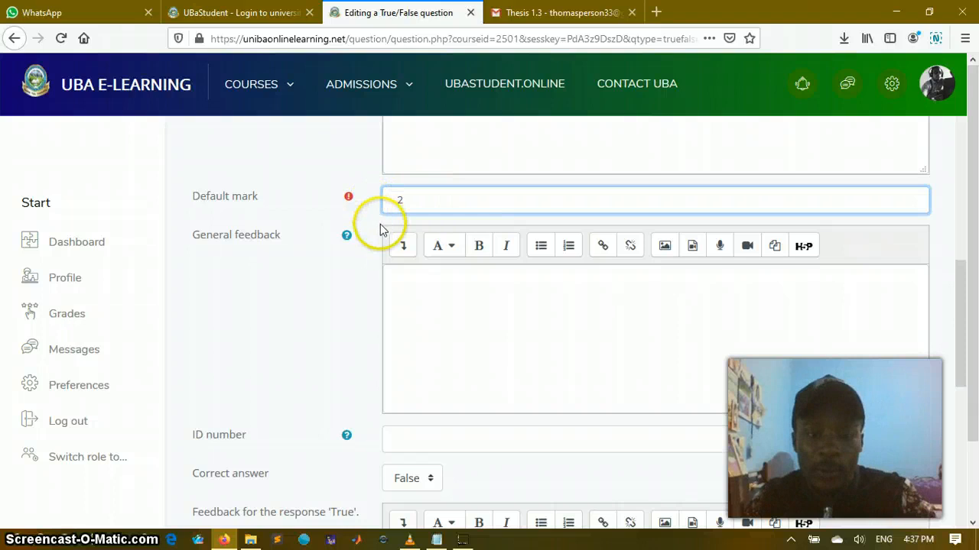
scroll(344, 356, down, 3)
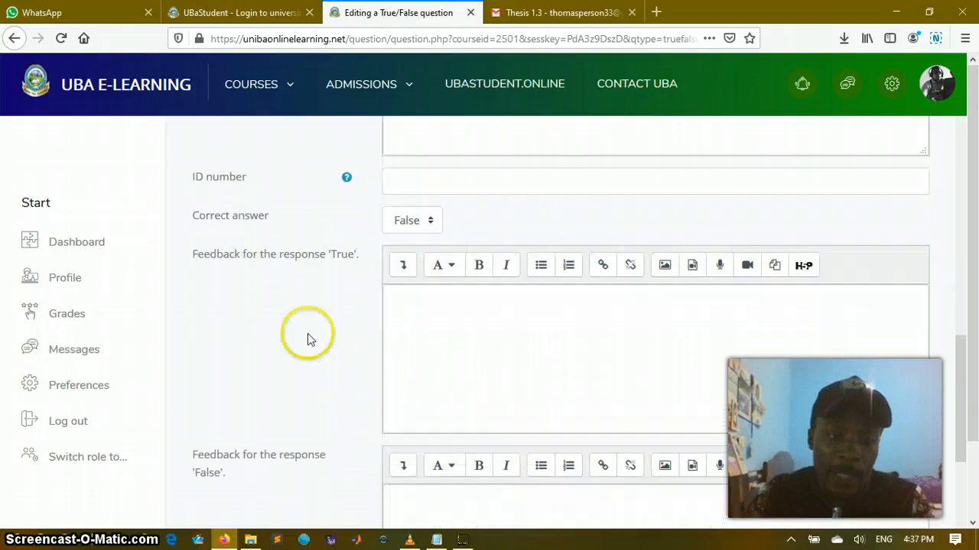
click(433, 181)
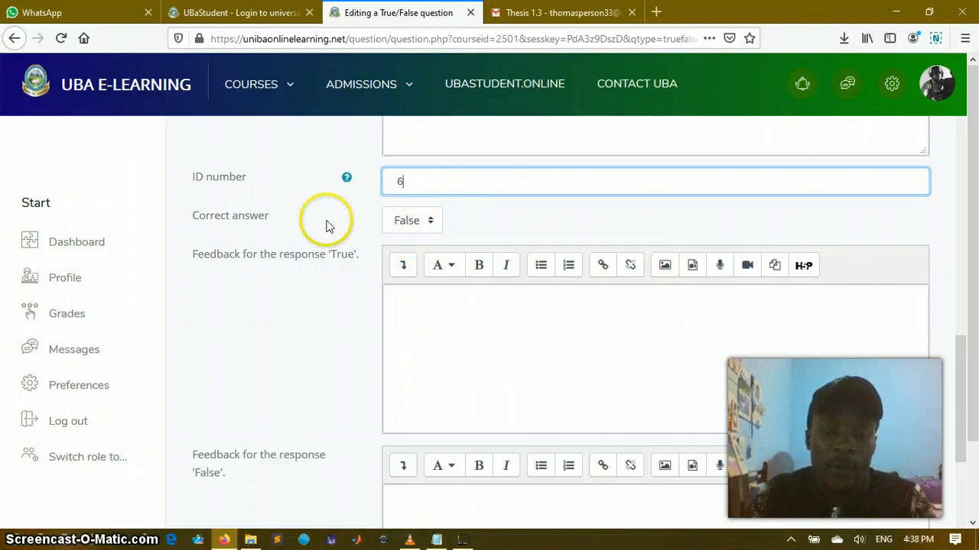
- Set the correct answer to True and look over the feedback fields for the True and False responses
scroll(429, 221, up, 3)
scroll(436, 343, down, 2)
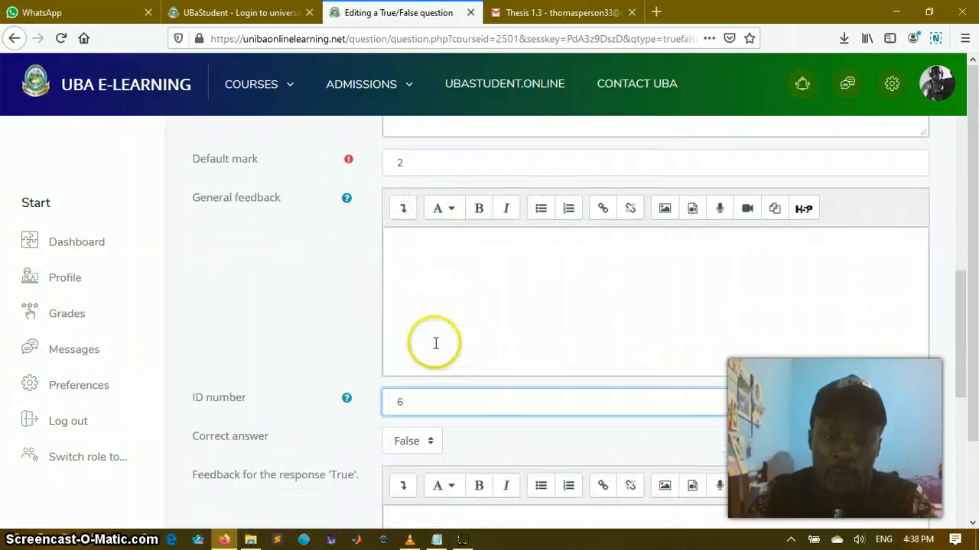
click(432, 309)
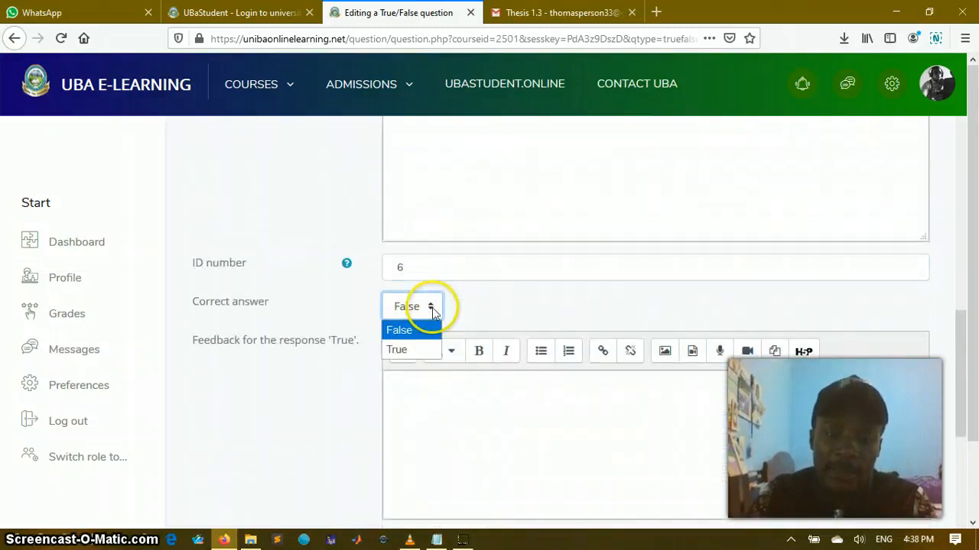
click(402, 349)
scroll(531, 295, down, 2)
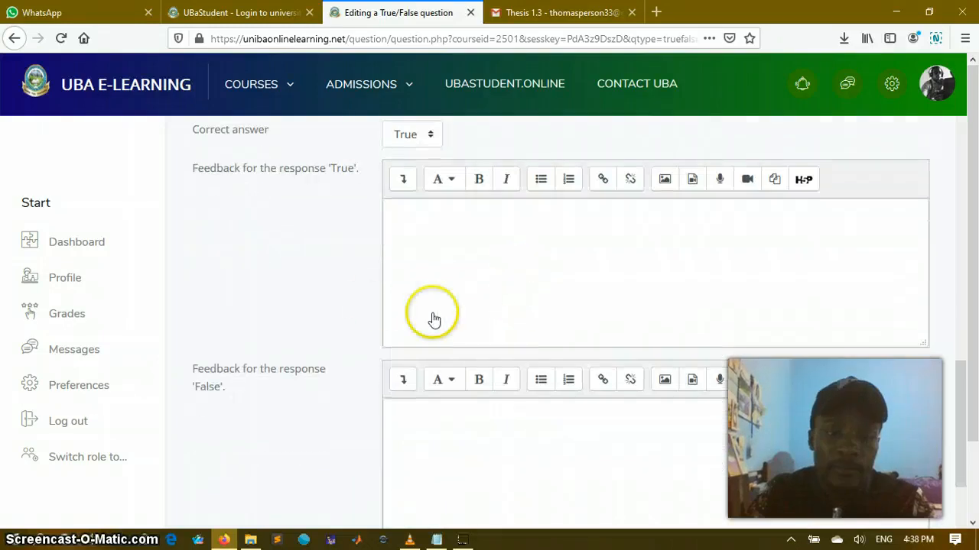
scroll(406, 279, down, 2)
scroll(400, 290, down, 2)
scroll(380, 291, up, 4)
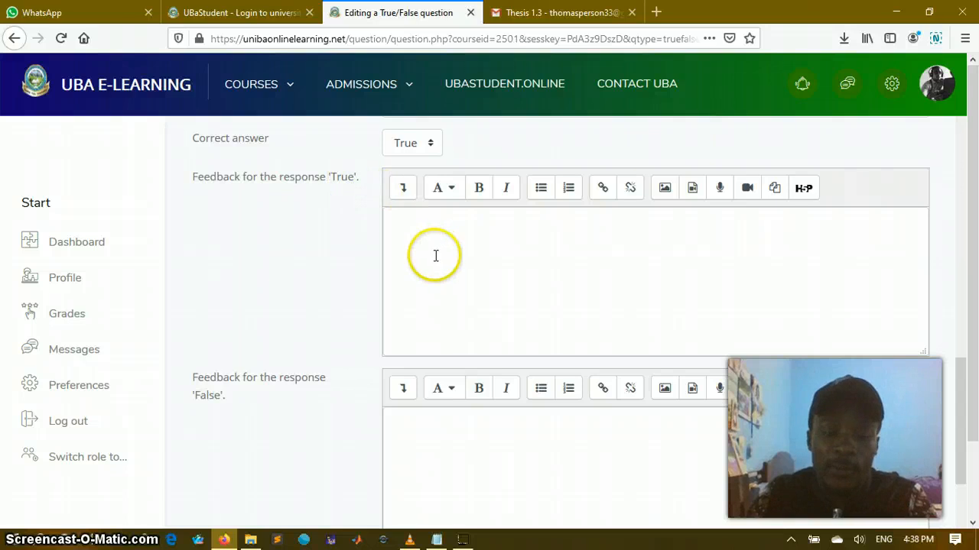
scroll(436, 256, down, 2)
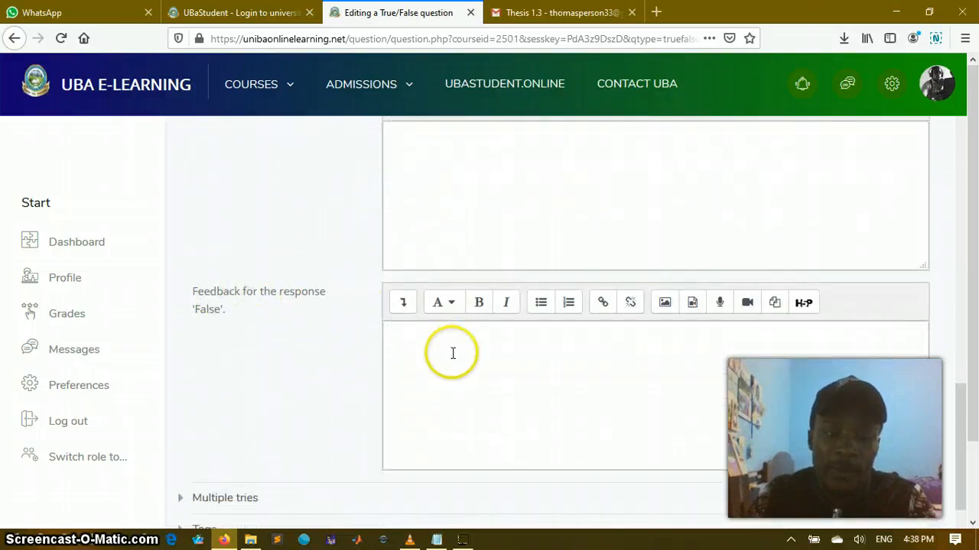
- Save the True/False question and check its place on page 1 of the quiz
scroll(328, 301, down, 4)
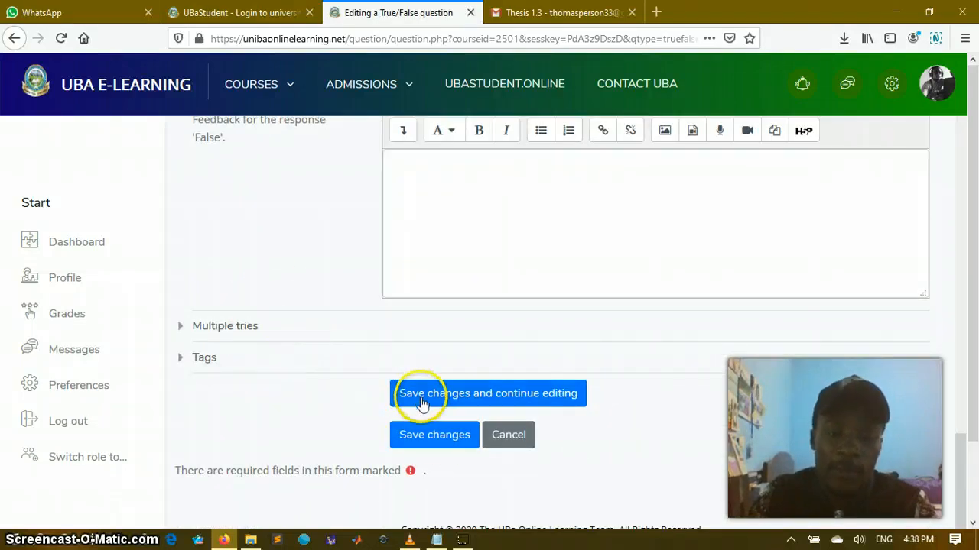
click(447, 444)
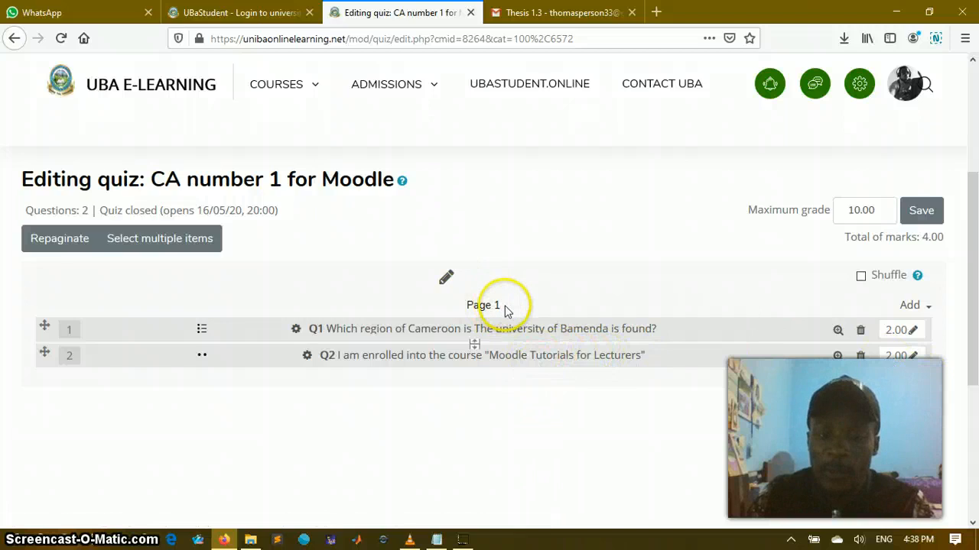
drag(437, 312, 499, 310)
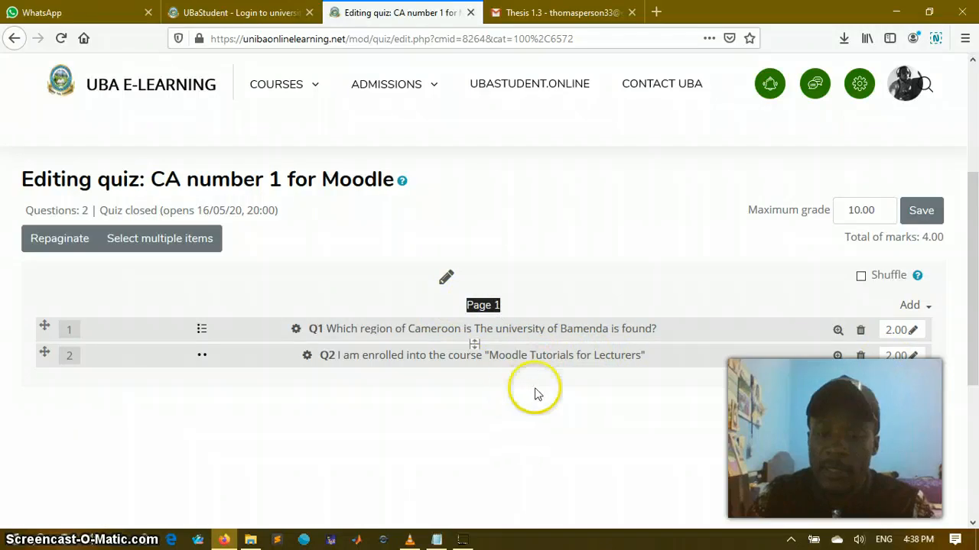
click(397, 448)
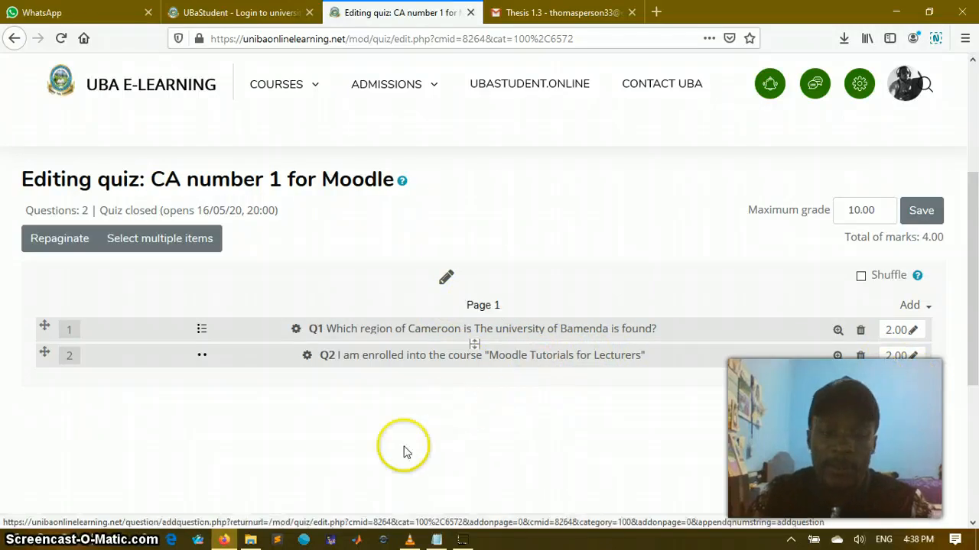
- Add a new Short answer question to page 1 of the quiz
scroll(926, 166, down, 2)
click(925, 162)
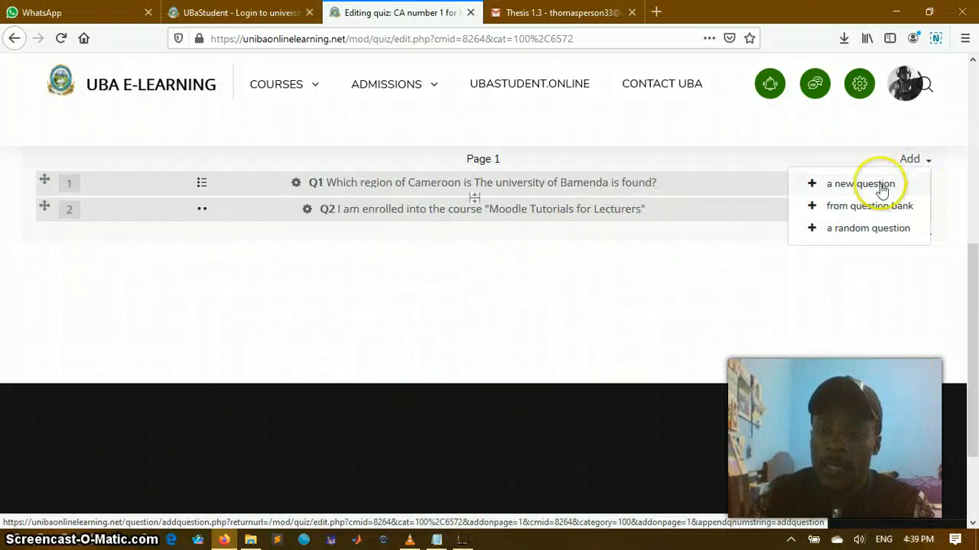
click(865, 182)
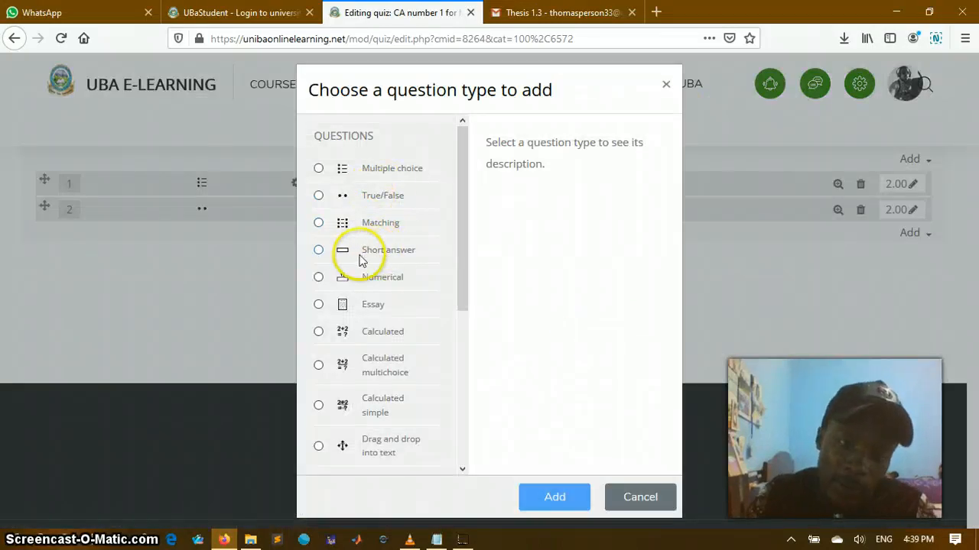
click(384, 252)
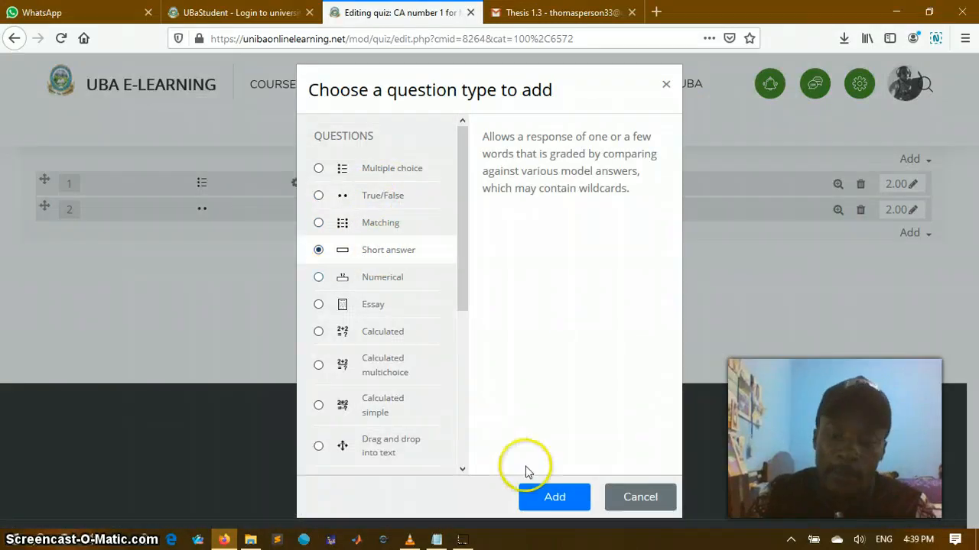
click(562, 498)
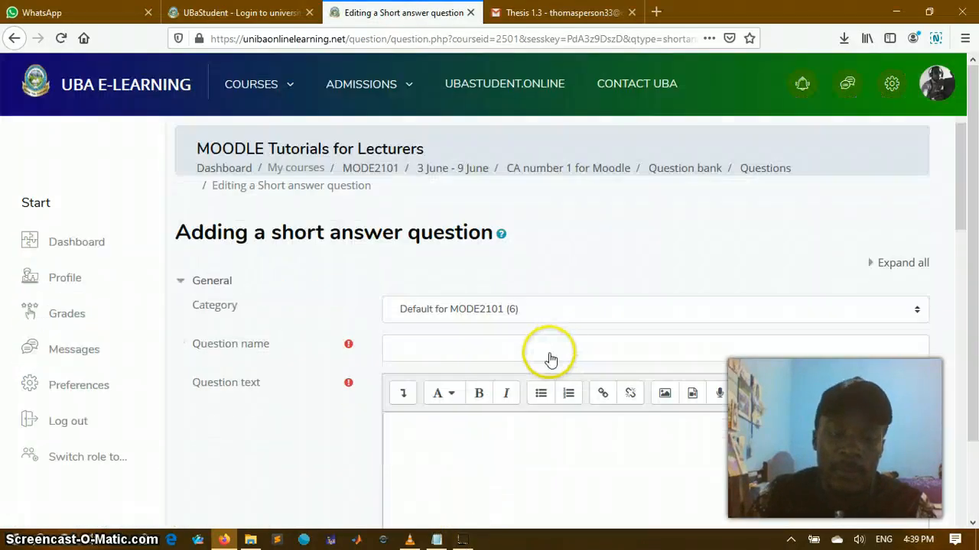
- Fill in the short answer question with name Q3, text "How many regions are there in Cameroon?", default mark 2 and ID number 7
scroll(551, 359, down, 3)
click(433, 237)
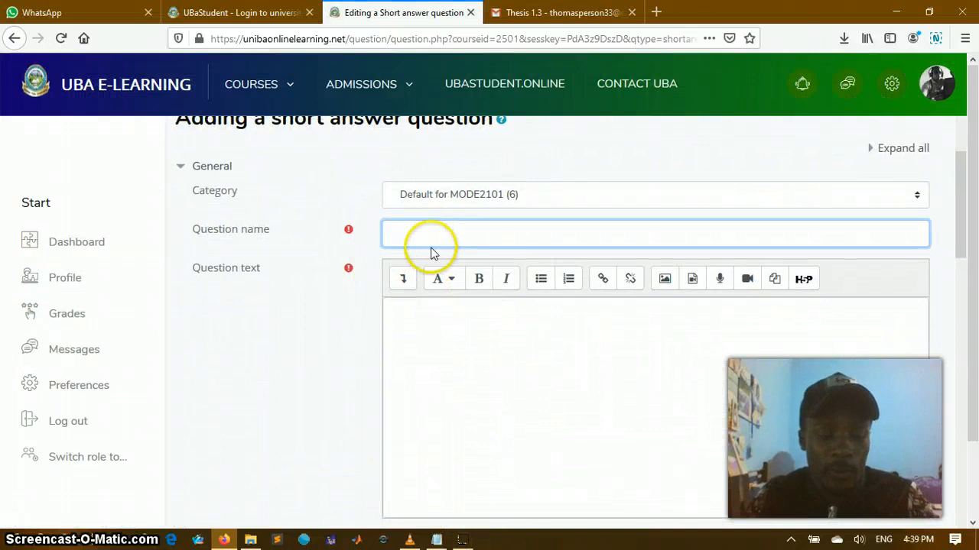
text(Q3)
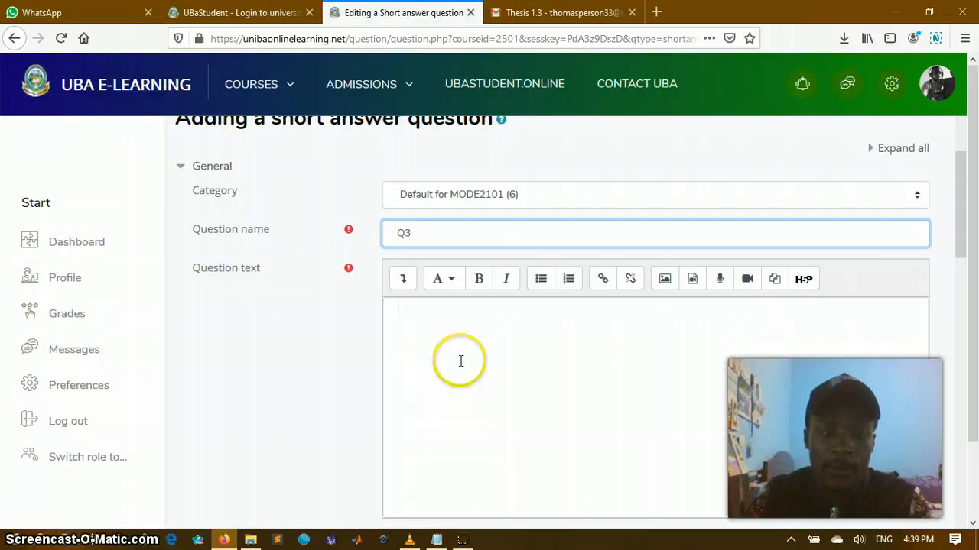
click(421, 329)
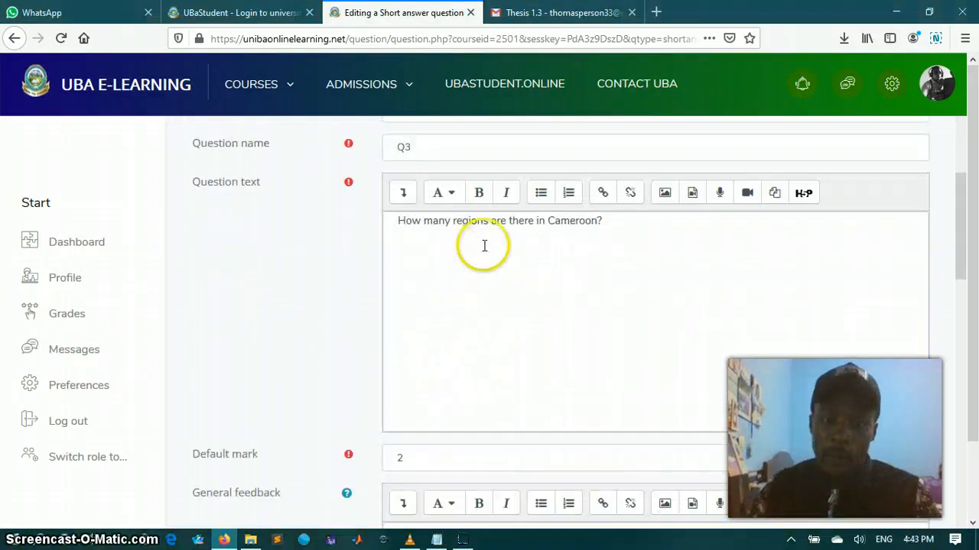
scroll(500, 250, down, 2)
scroll(500, 250, down, 2)
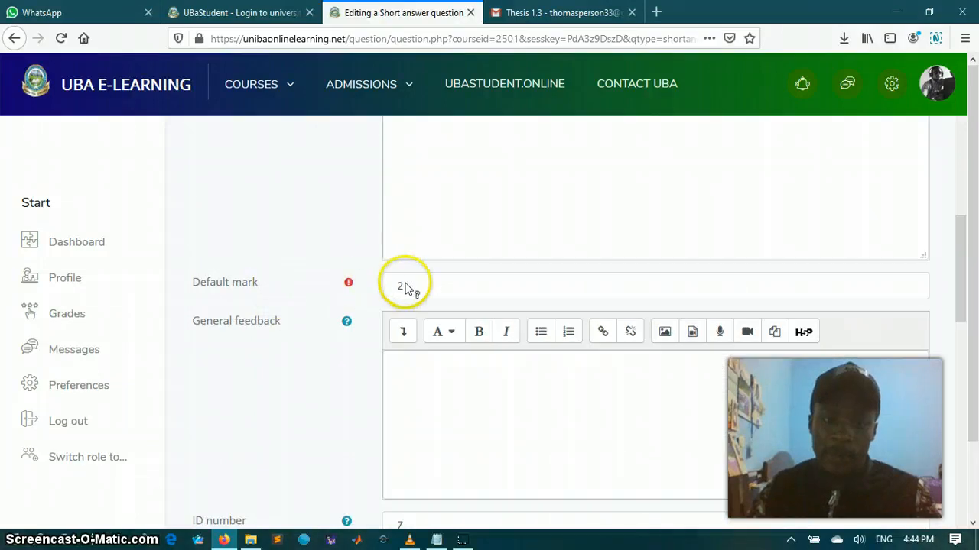
scroll(422, 290, down, 2)
key(Tab)
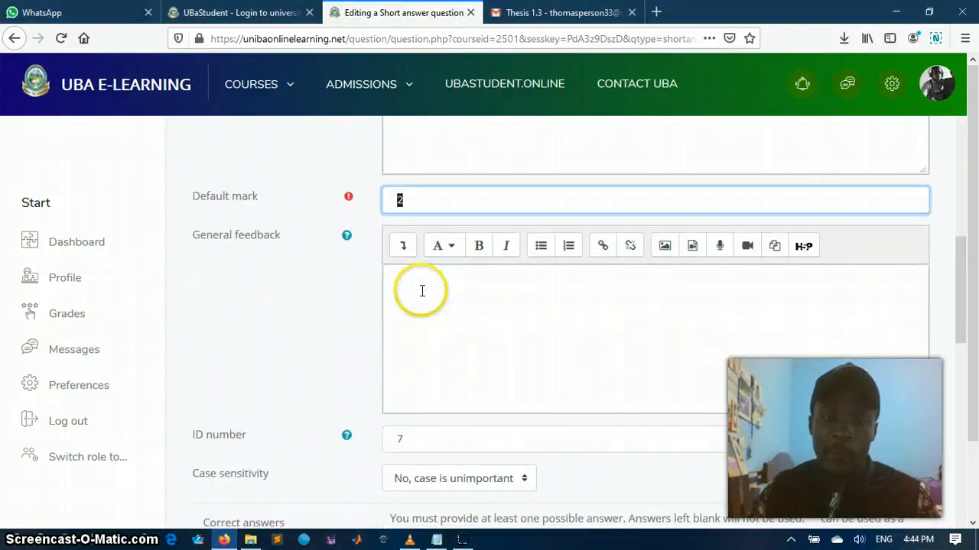
scroll(450, 317, down, 5)
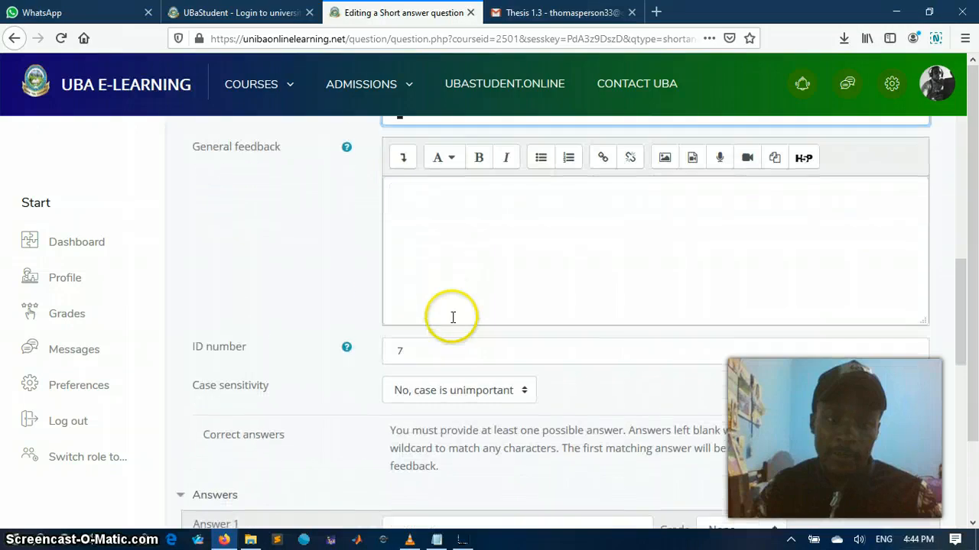
double_click(415, 179)
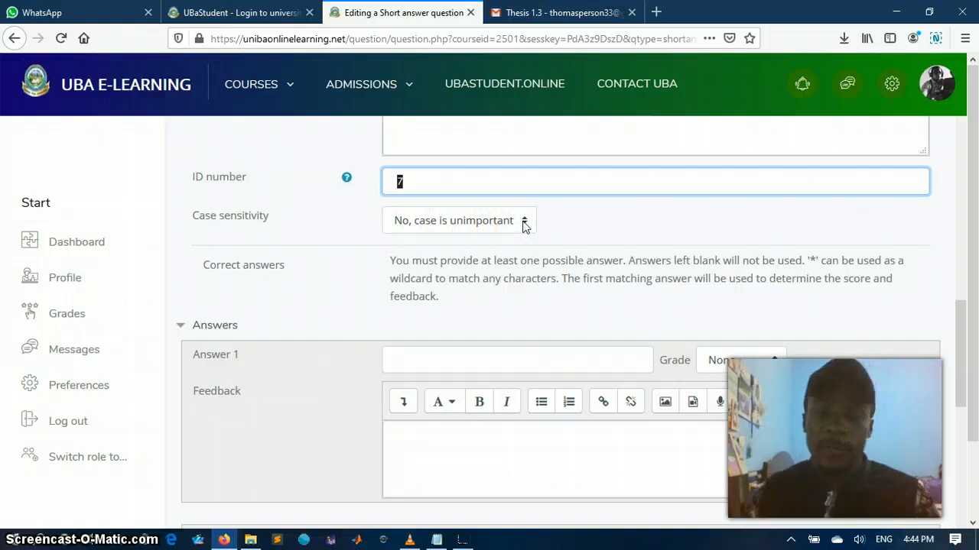
- Enter "ten" as Answer 1 with a grade of 100%, leaving its feedback empty
scroll(520, 225, down, 4)
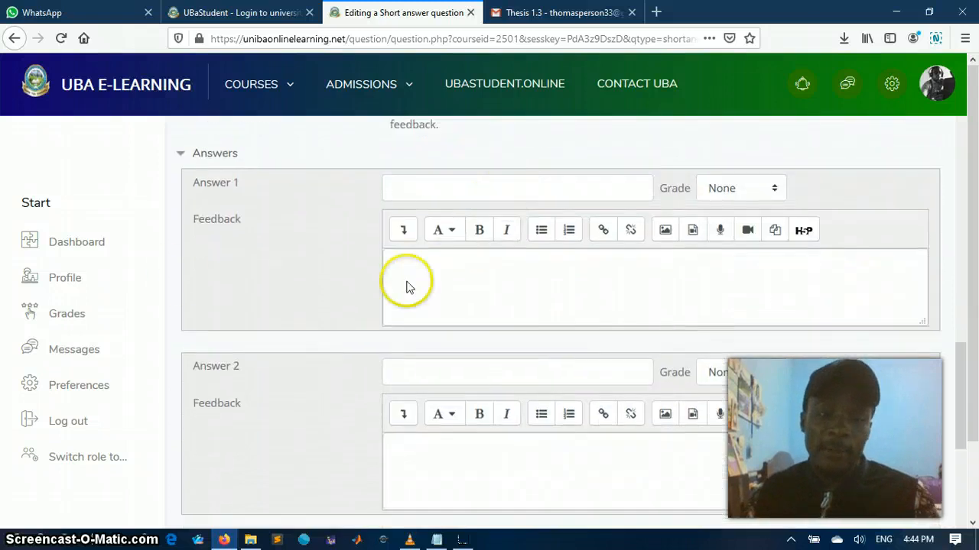
click(461, 271)
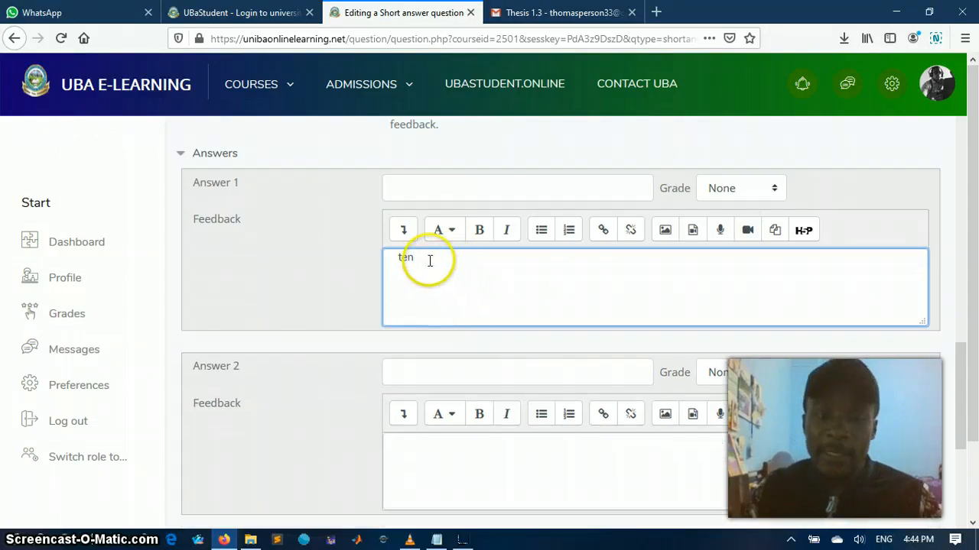
drag(429, 261, 358, 264)
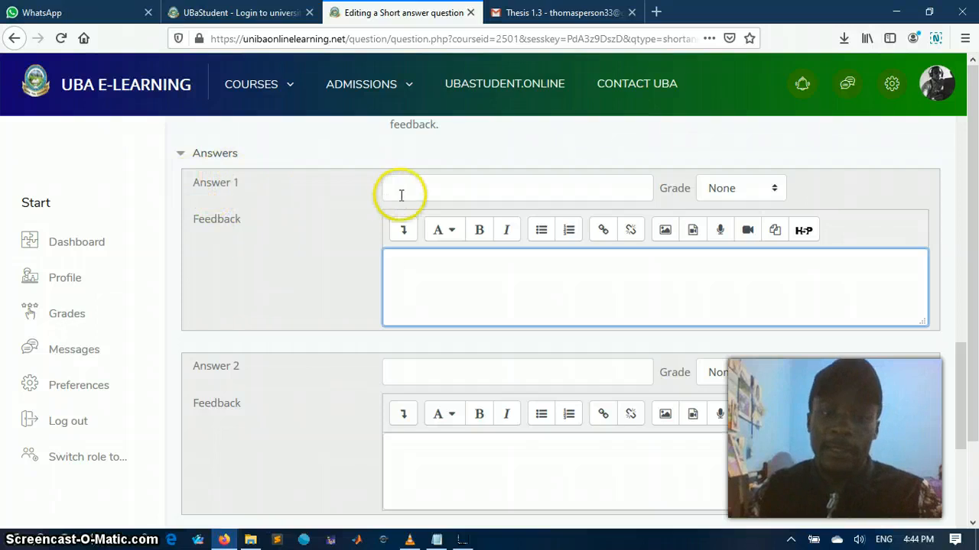
click(442, 188)
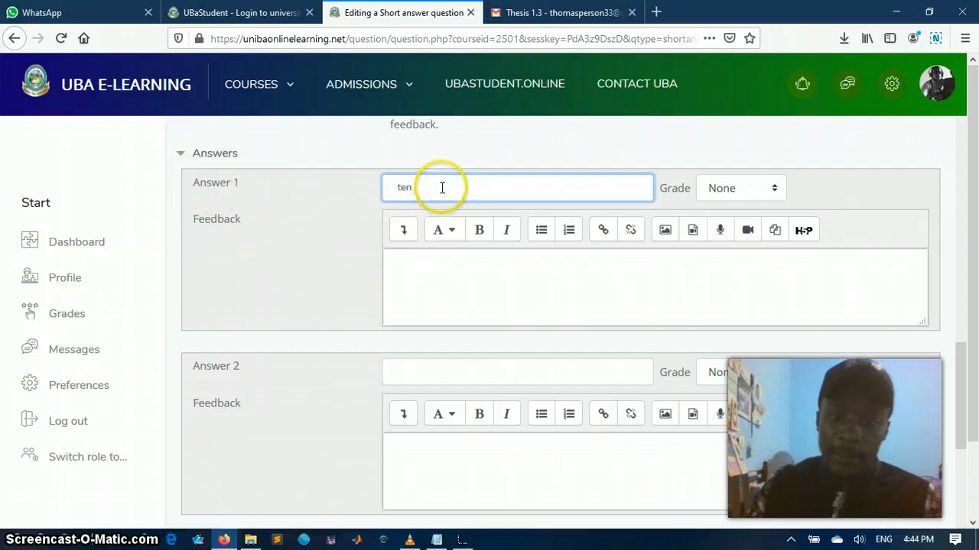
click(774, 189)
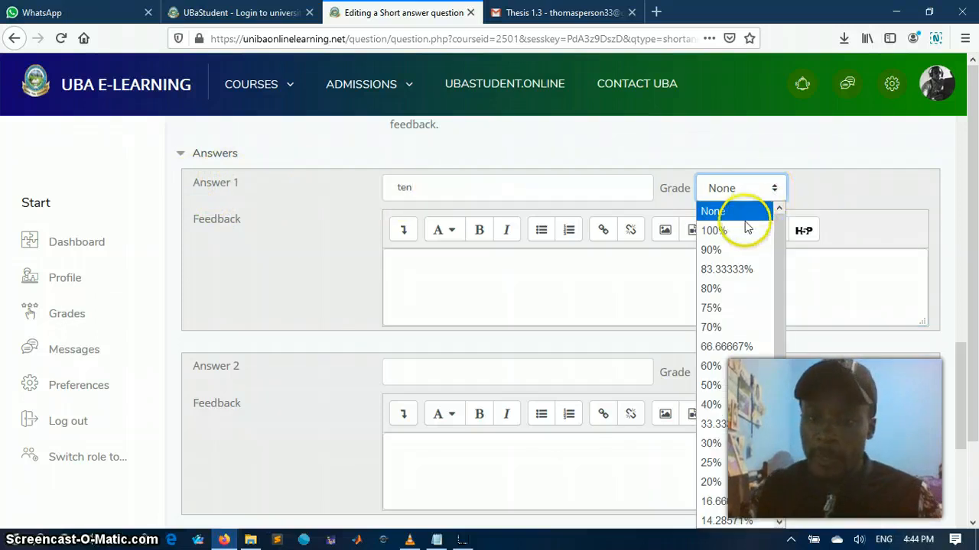
click(740, 227)
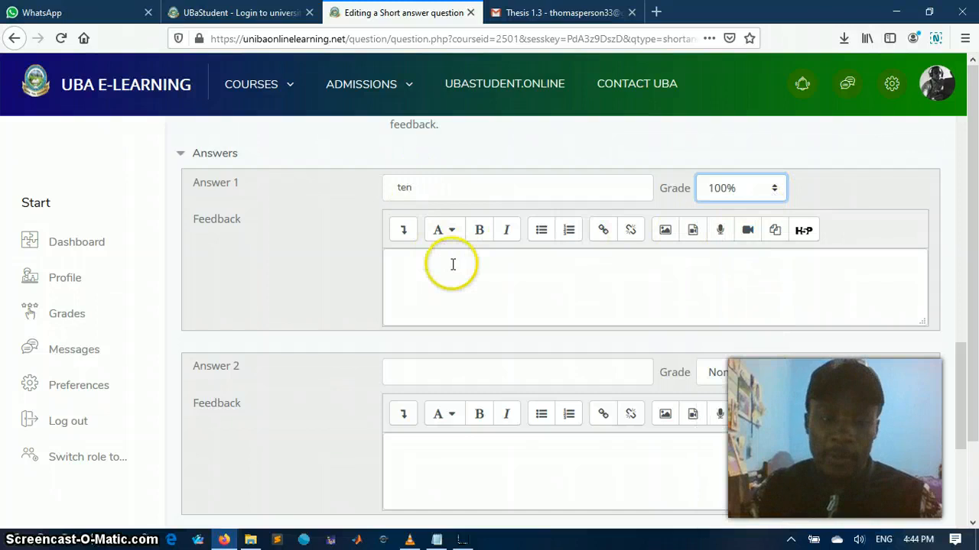
- Enter "10" as Answer 2 with a grade of 100%
scroll(451, 265, down, 2)
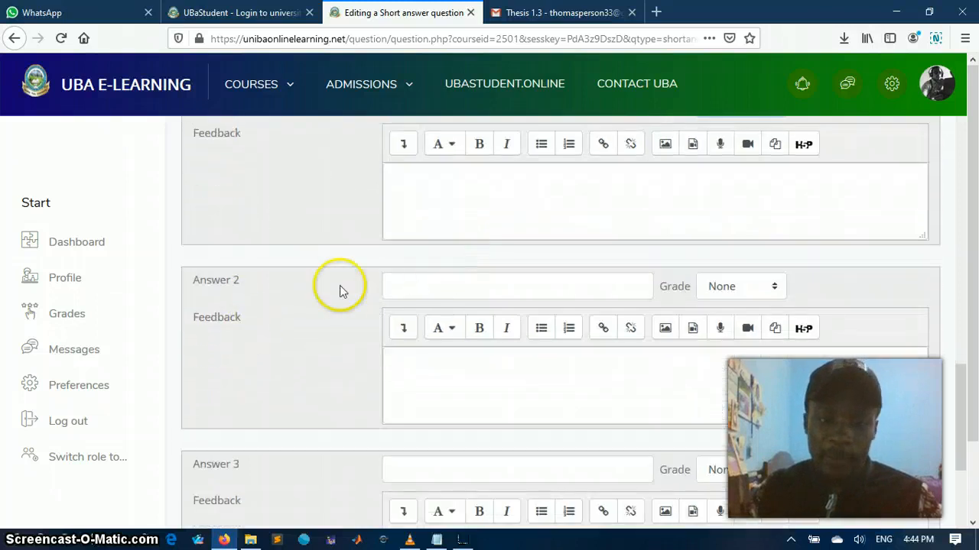
click(419, 287)
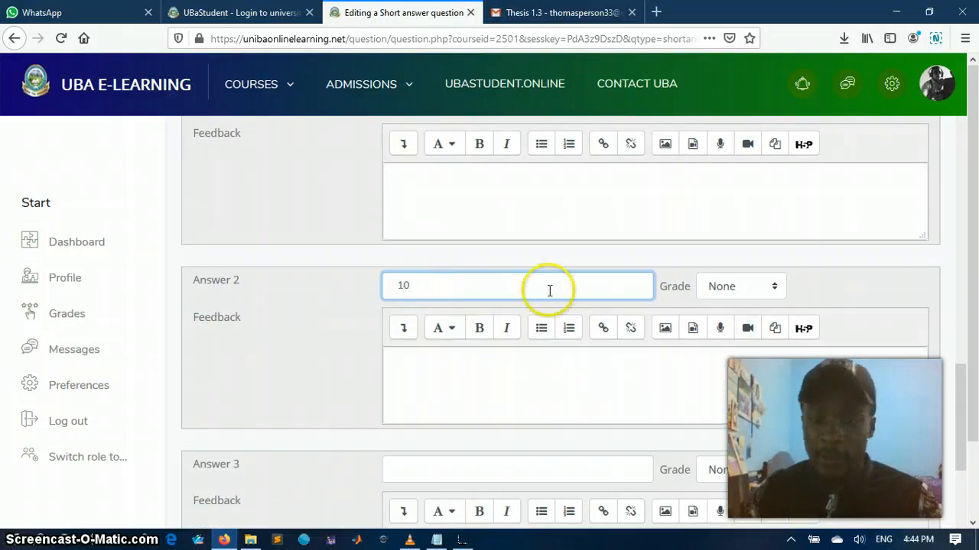
click(774, 295)
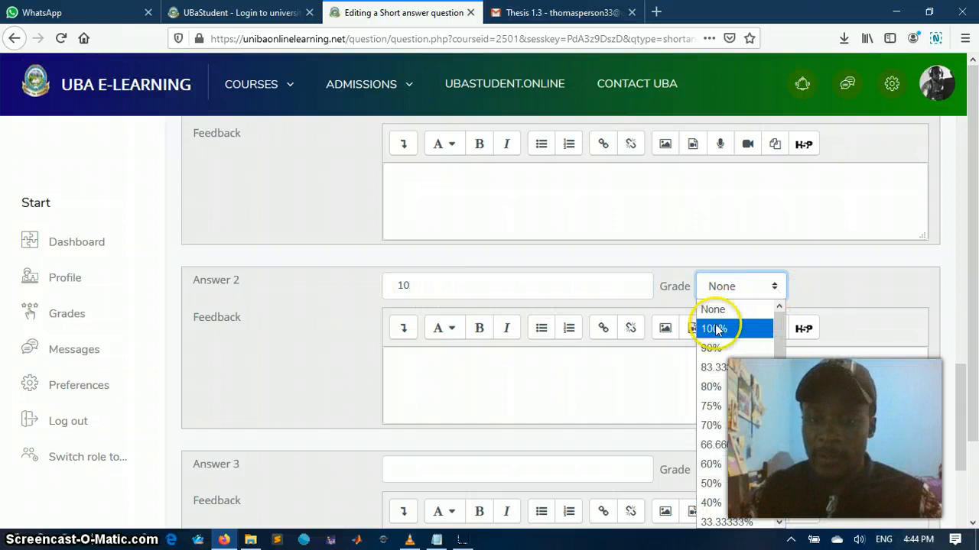
click(728, 327)
- Leave Answer 3 blank and save the short answer question to the quiz
scroll(543, 289, down, 1)
scroll(543, 288, down, 4)
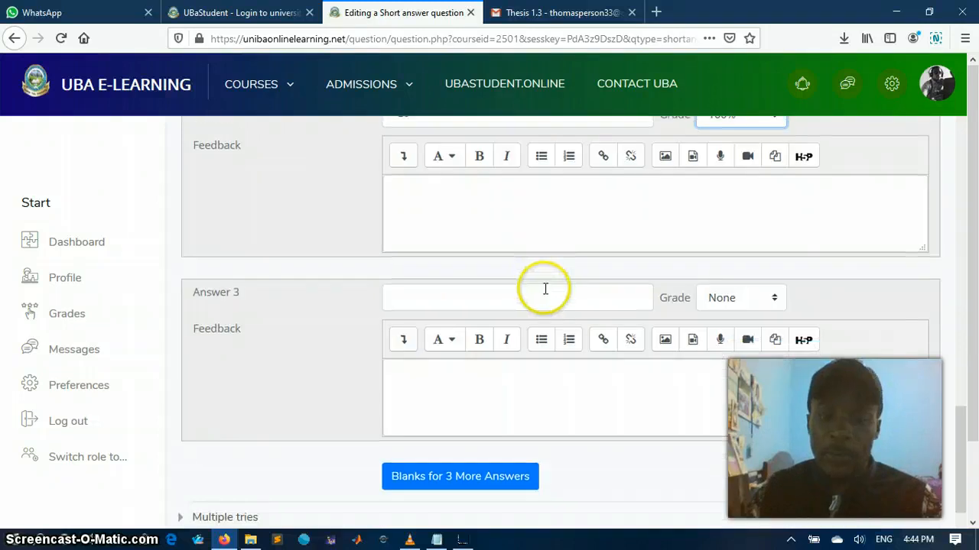
scroll(544, 286, up, 3)
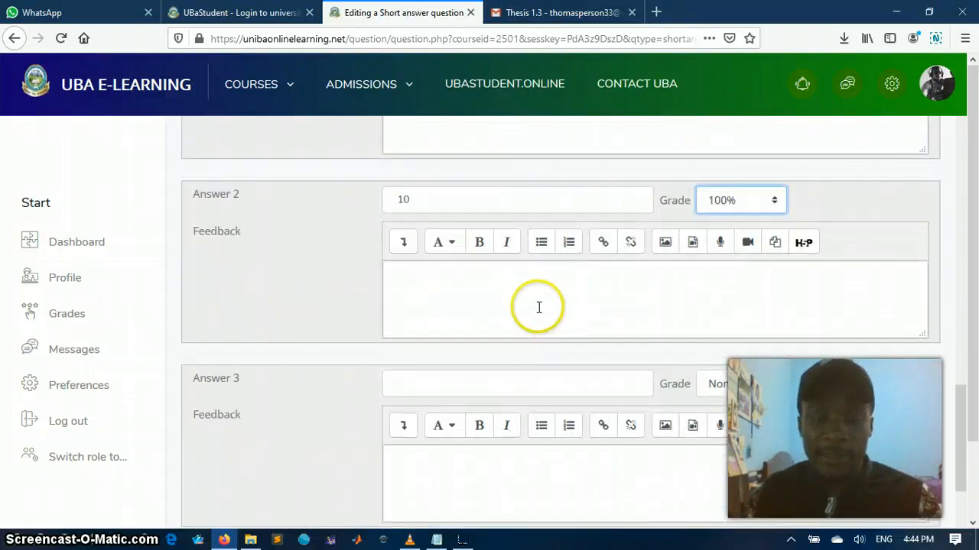
scroll(555, 297, down, 4)
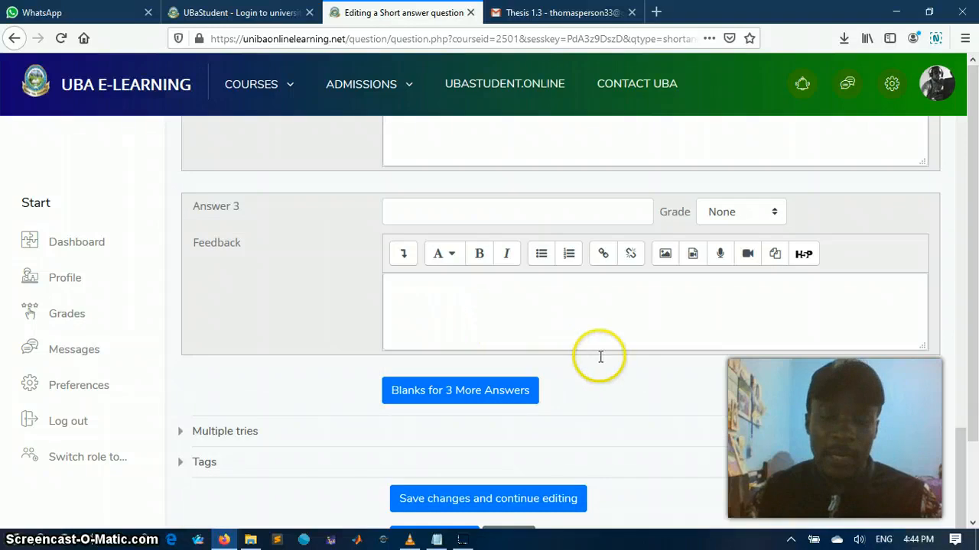
scroll(724, 389, down, 2)
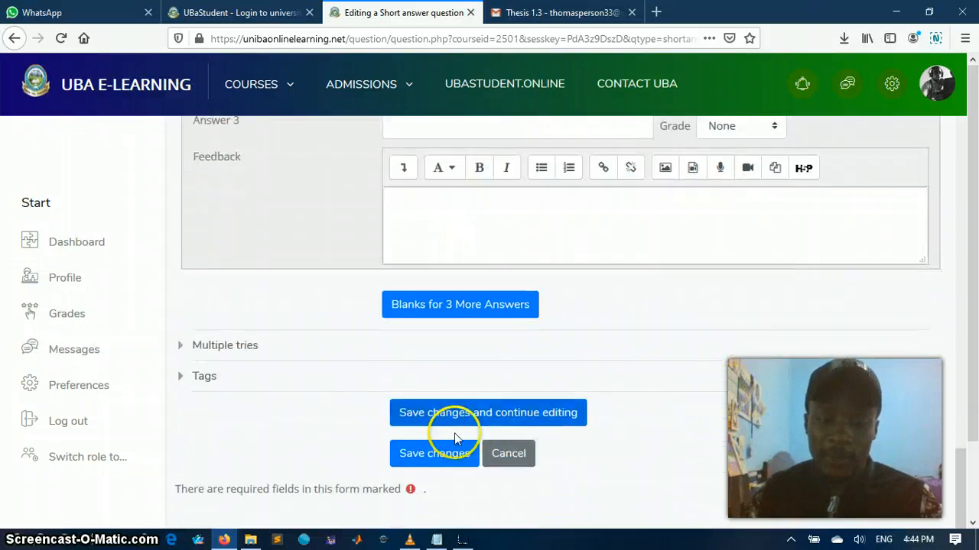
click(435, 454)
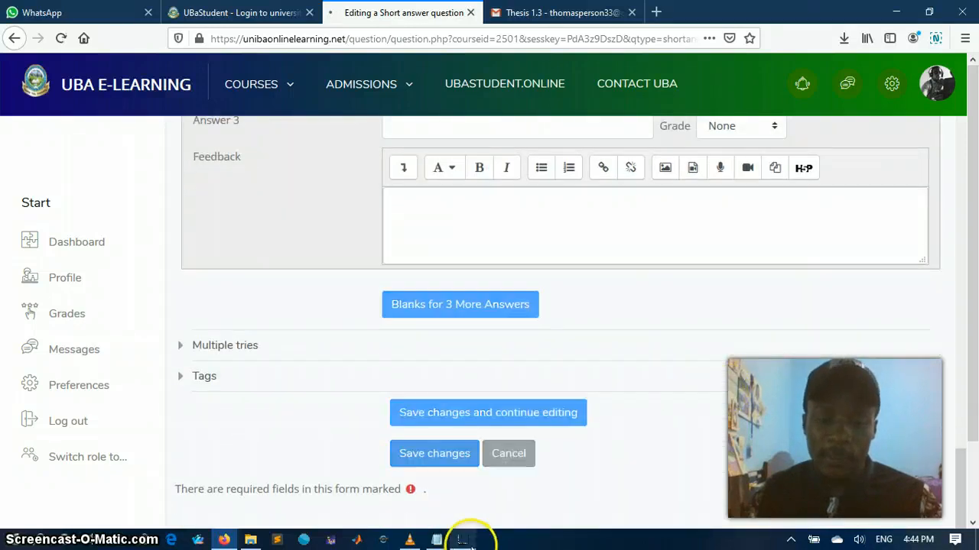
scroll(553, 343, down, 3)
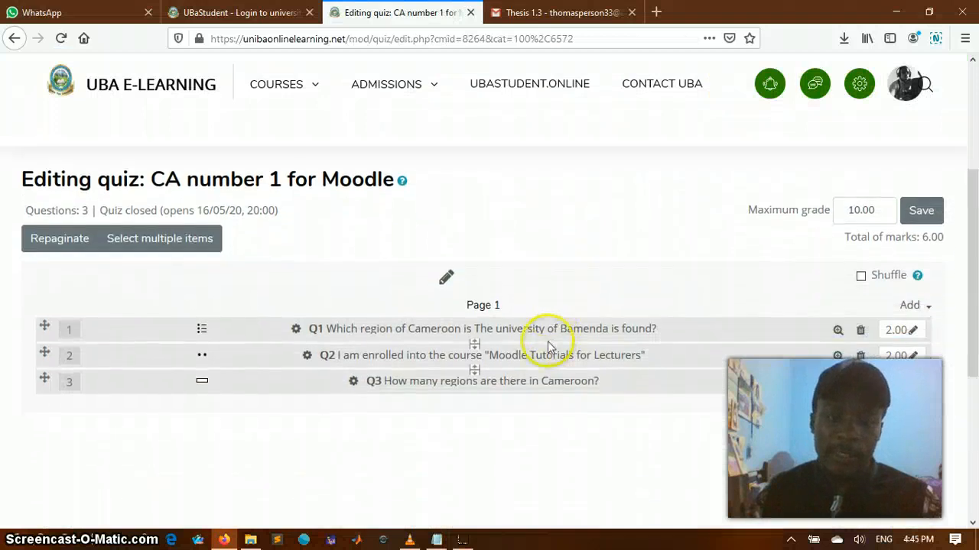